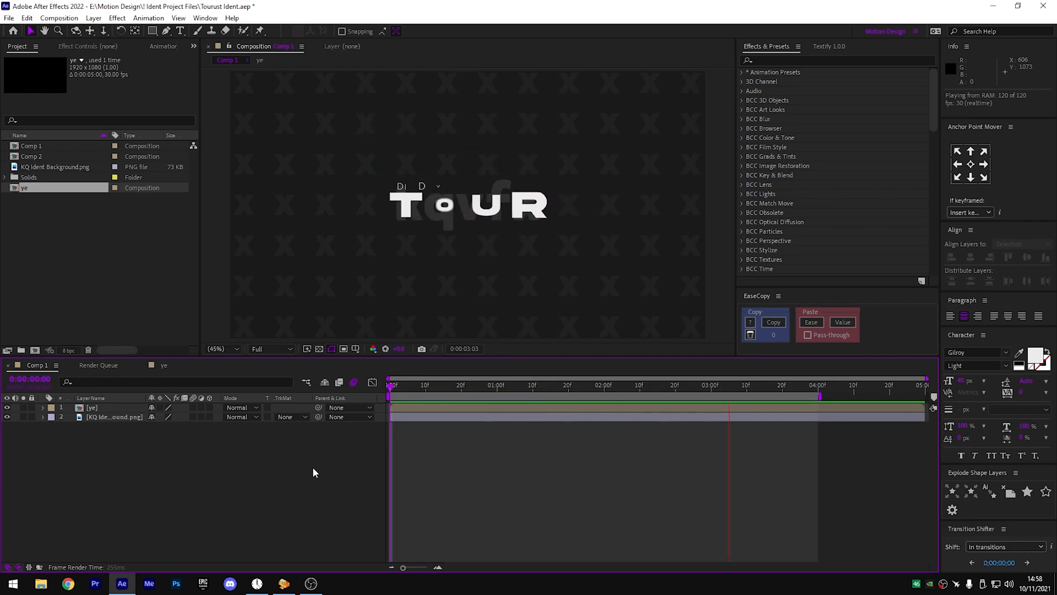
- Stop the preview playback and clear the selection of the ye composition in the project
key(space)
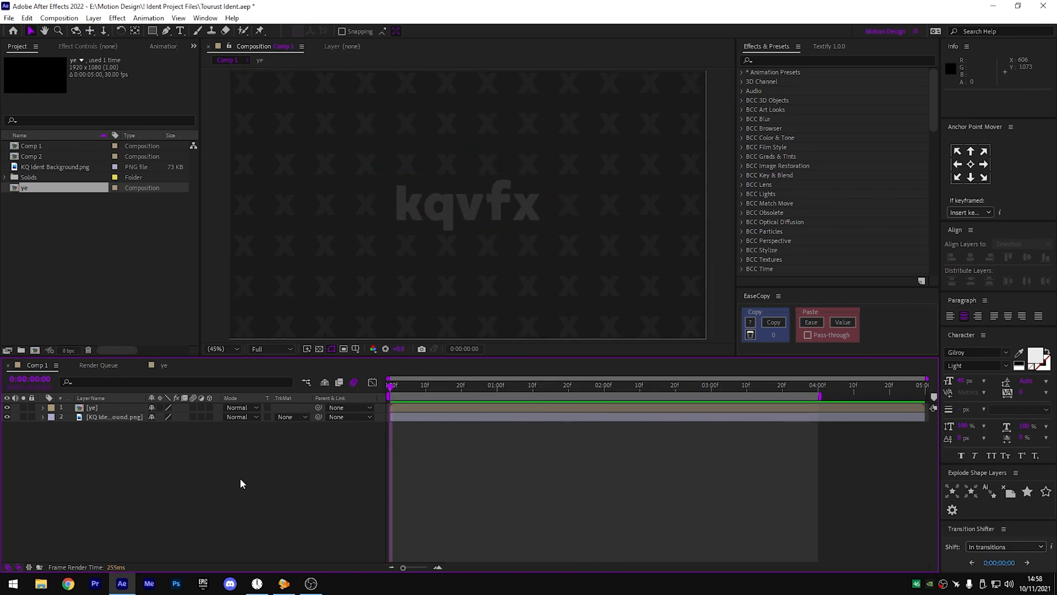
click(182, 272)
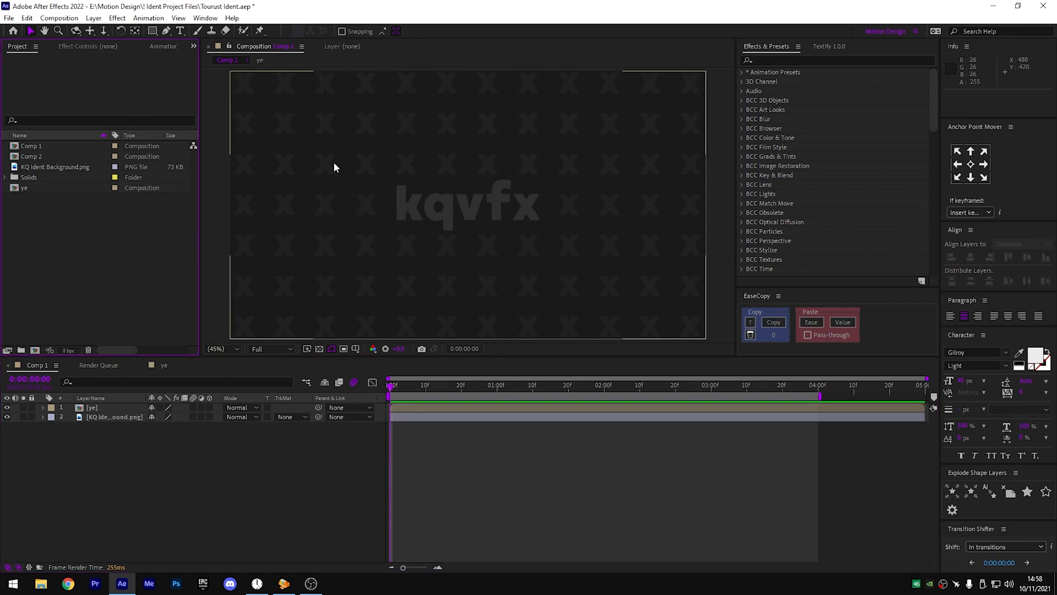
click(262, 464)
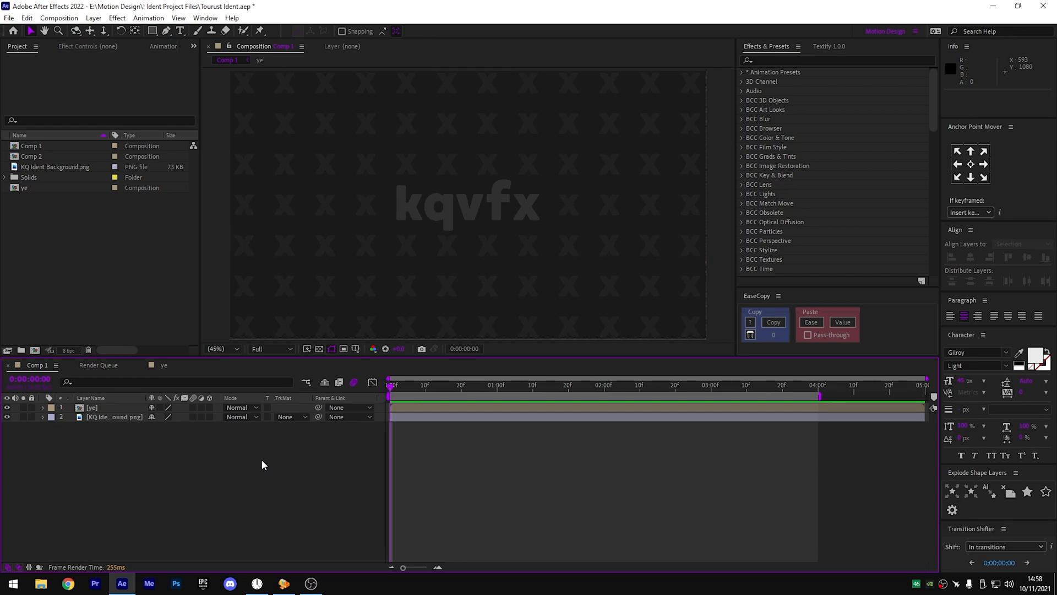
- Create a new 1920 x 1080 composition named Comp 3 at 30 frames per second with a five-second duration
key(ctrl+n)
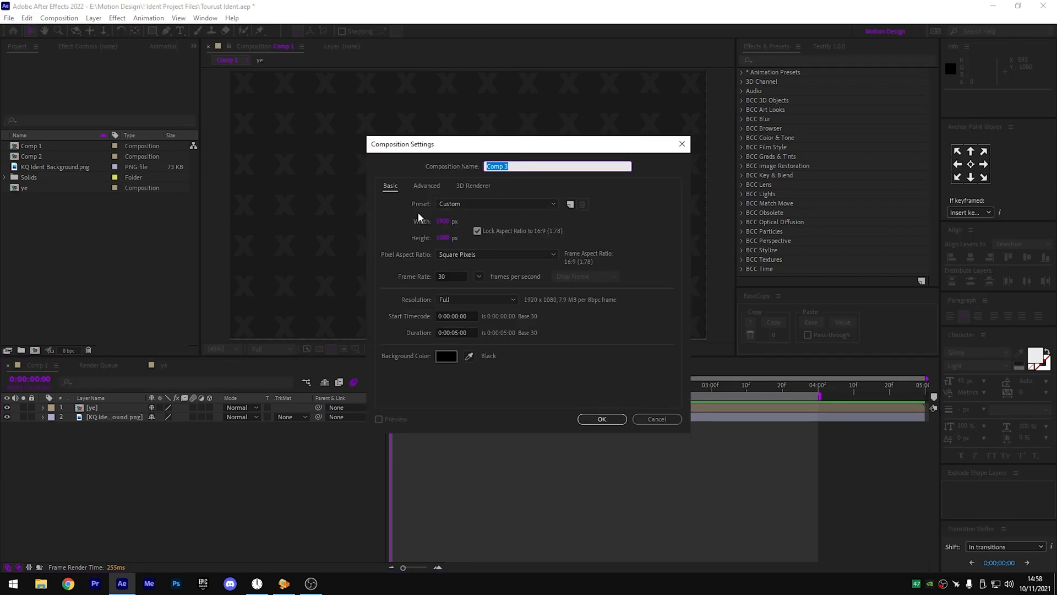
click(457, 277)
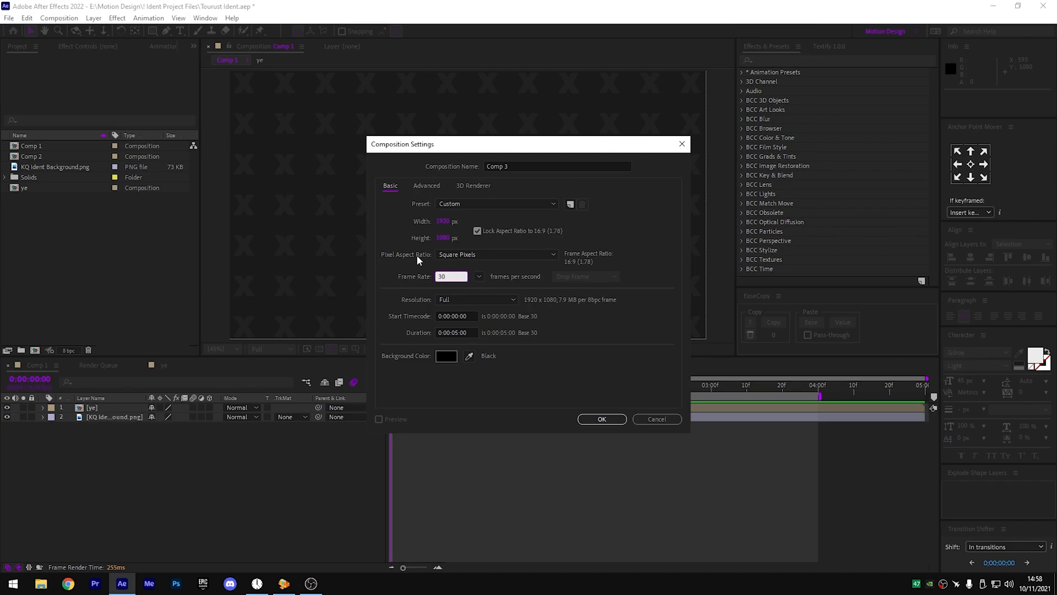
click(614, 358)
click(426, 186)
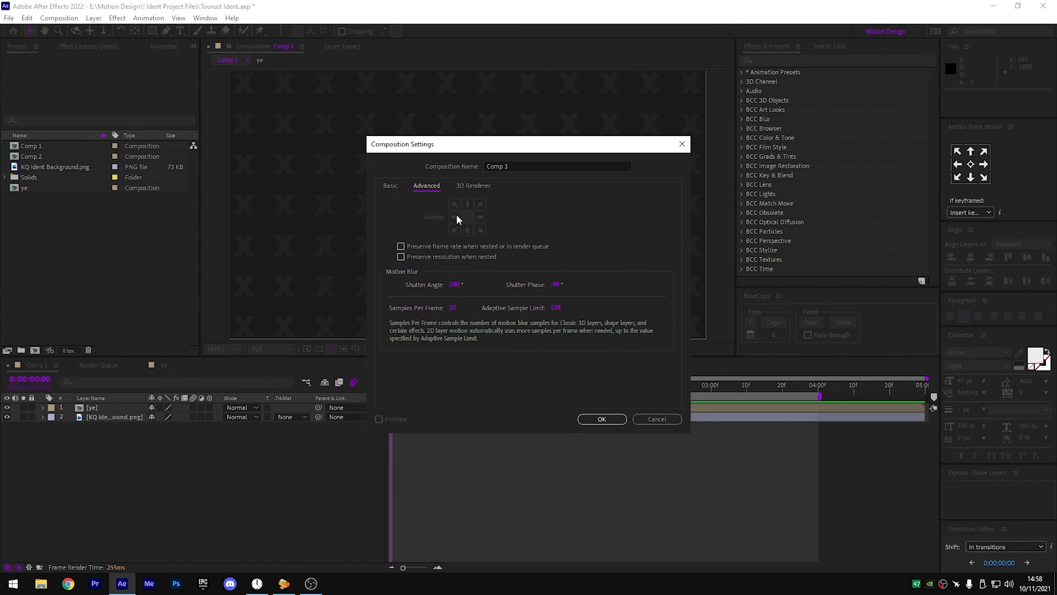
click(391, 186)
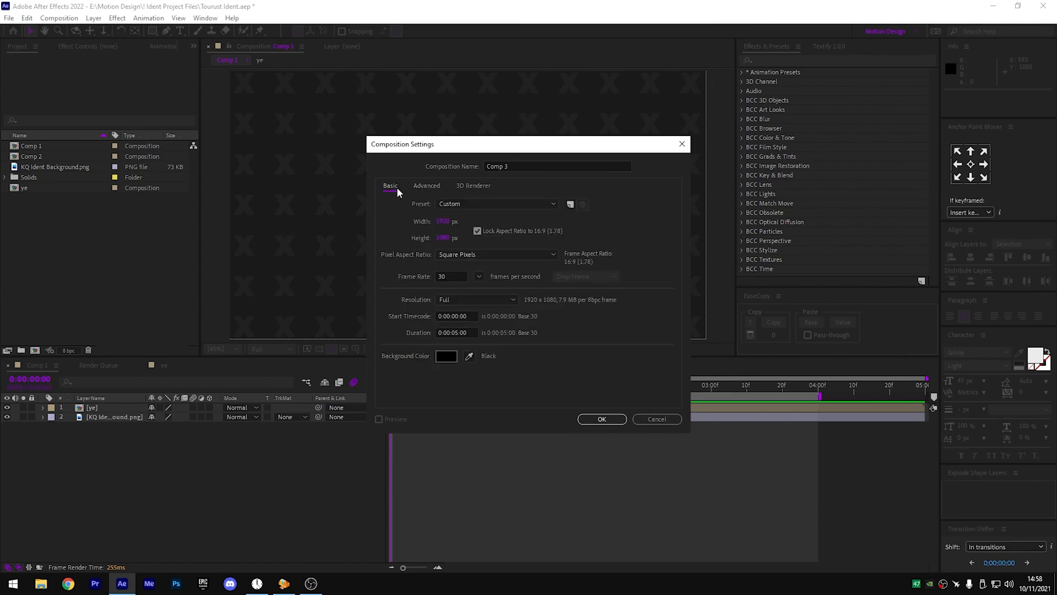
click(602, 419)
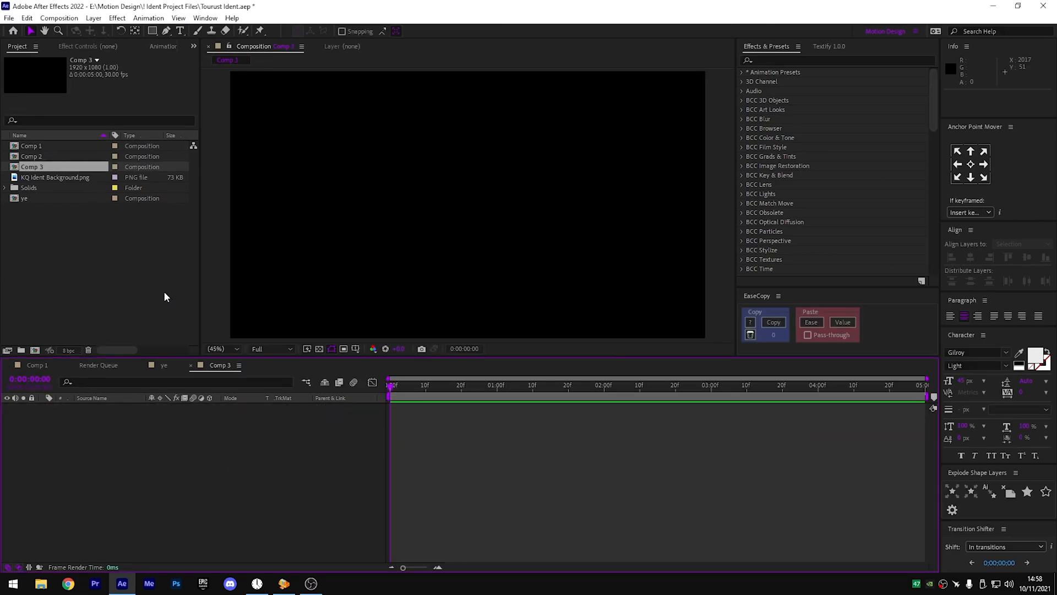
- Add KQ Ident Background.png to the new composition as a layer and lock it
click(165, 301)
click(470, 464)
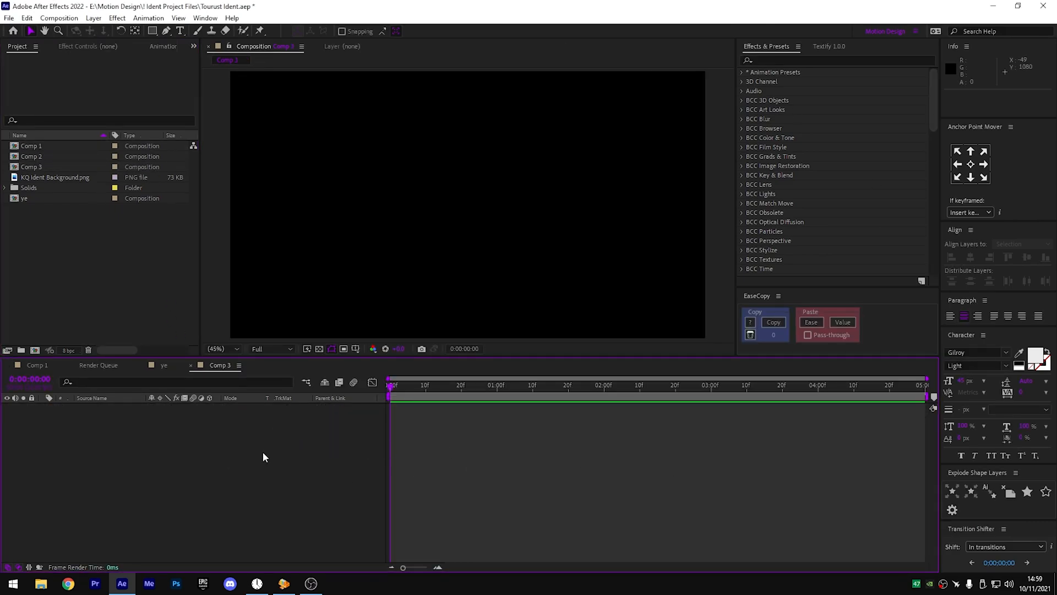
drag(68, 175, 124, 418)
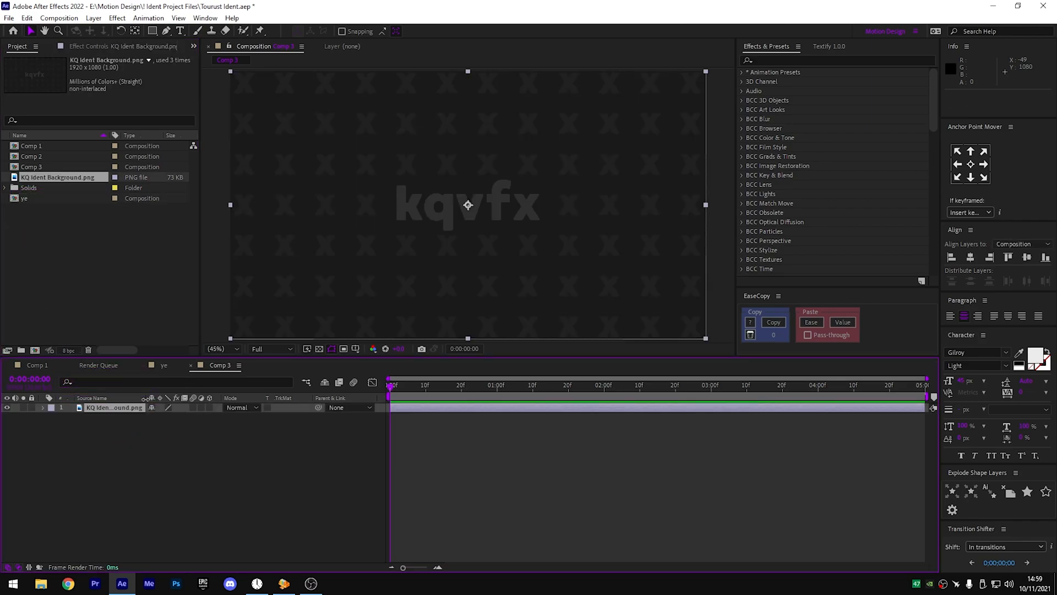
click(32, 407)
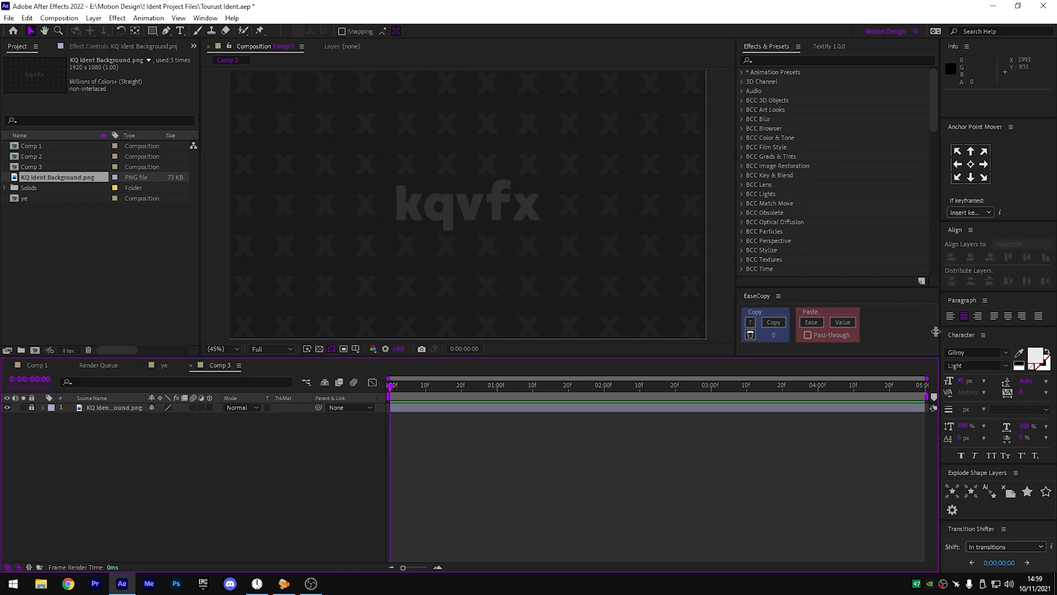
- Add a text layer reading TOUR over the background in the composition
click(180, 32)
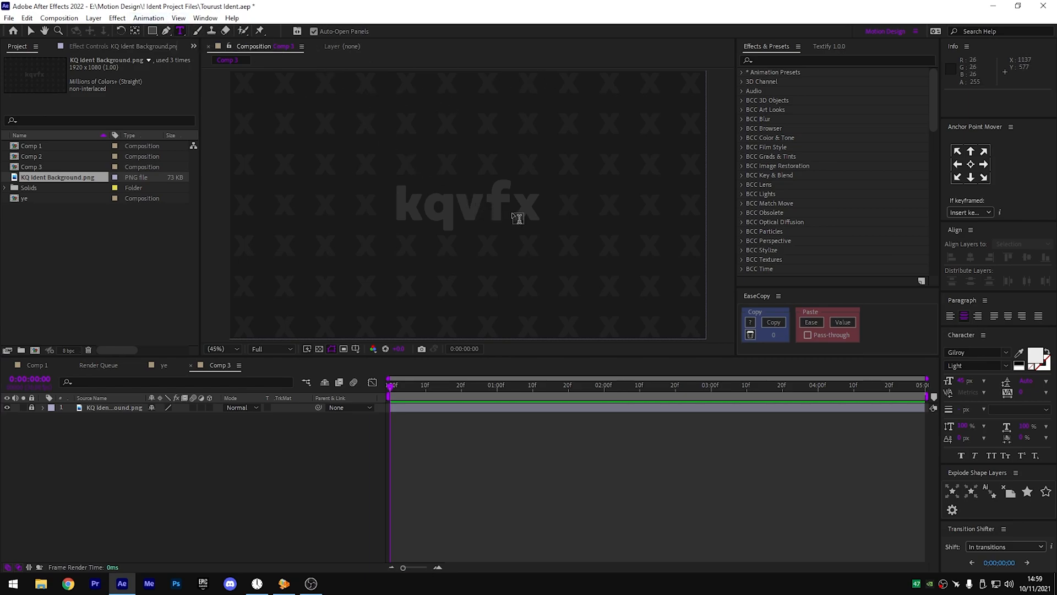
click(488, 187)
text(TOUR)
click(118, 474)
- Set the TOUR text's font to Akira Expanded and its size to 200 px
double_click(110, 407)
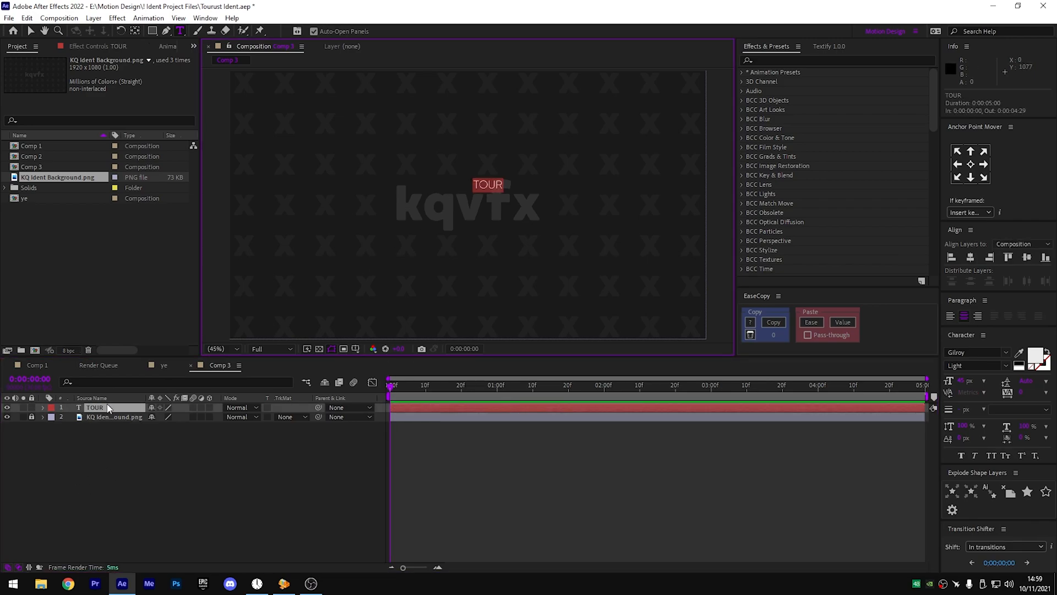
click(970, 353)
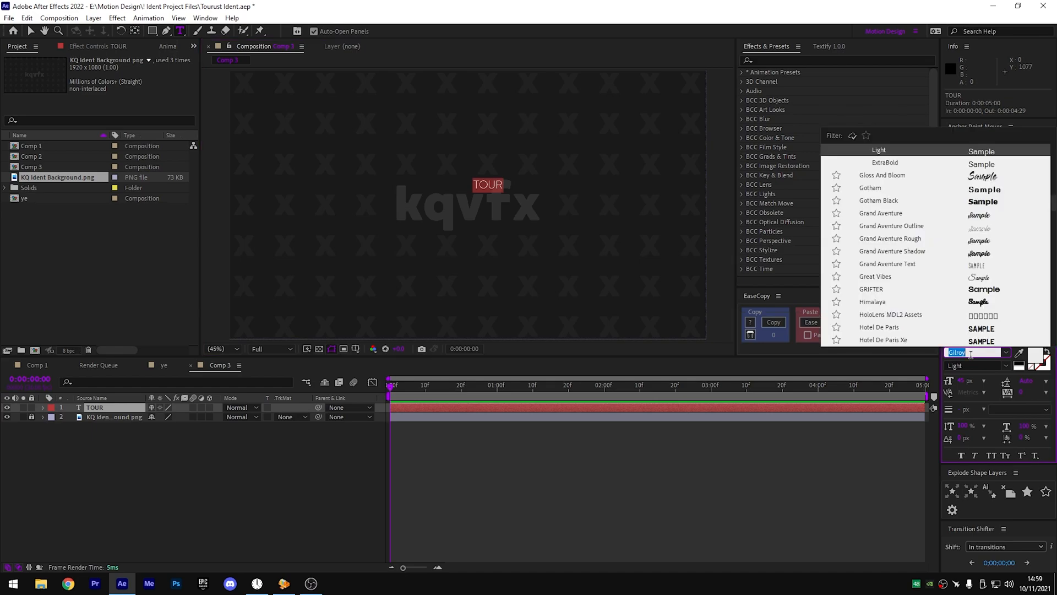
text(akira)
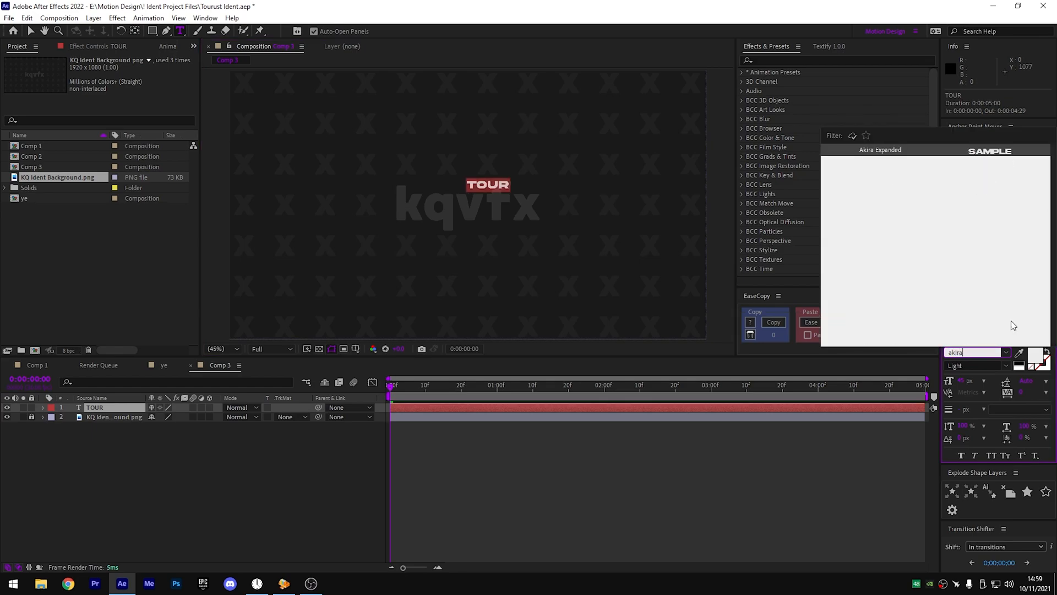
click(983, 152)
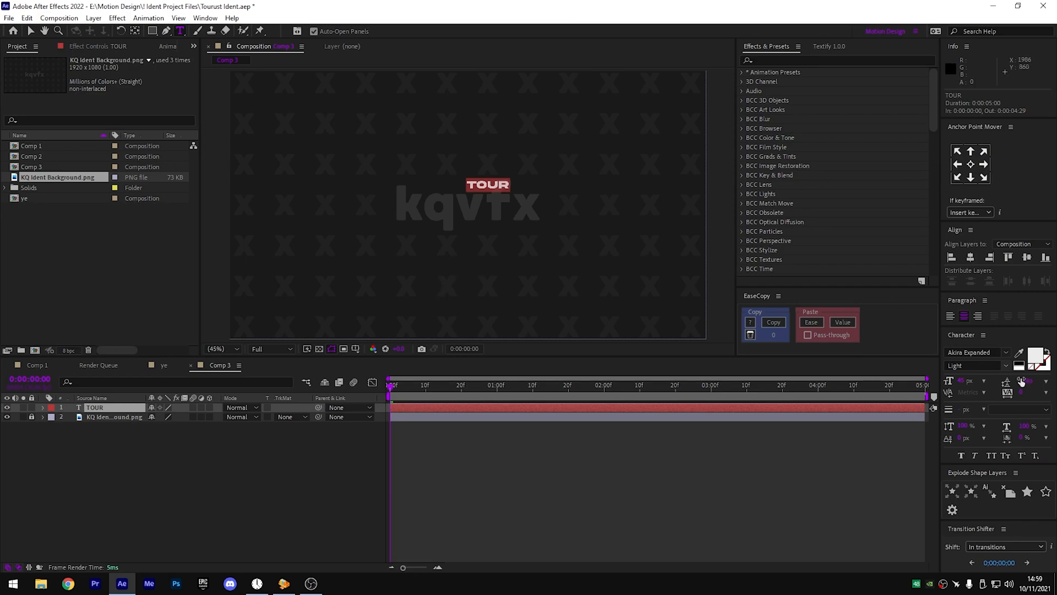
click(962, 379)
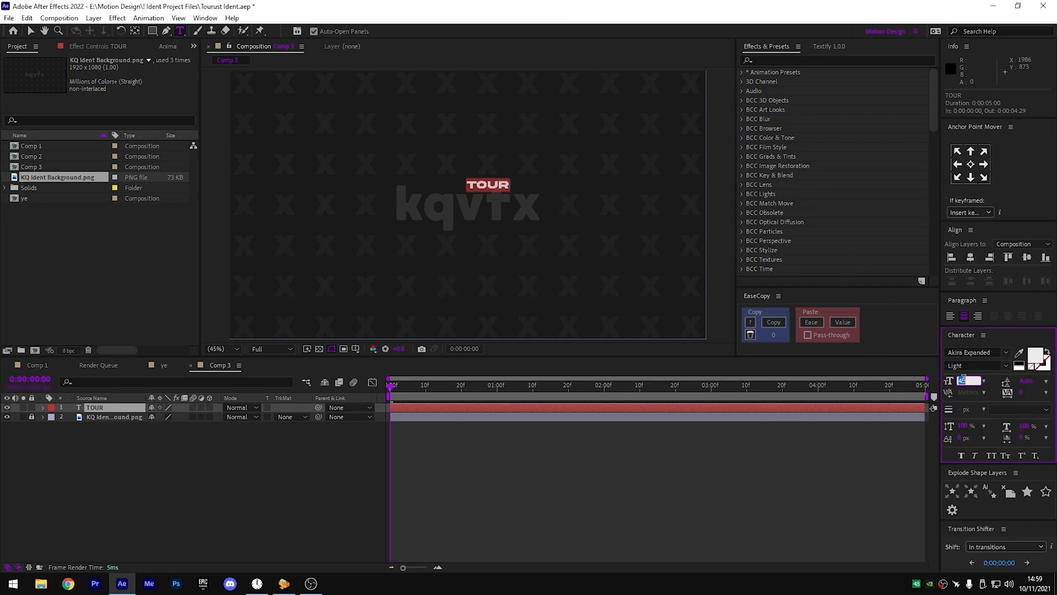
text(200)
key(Return)
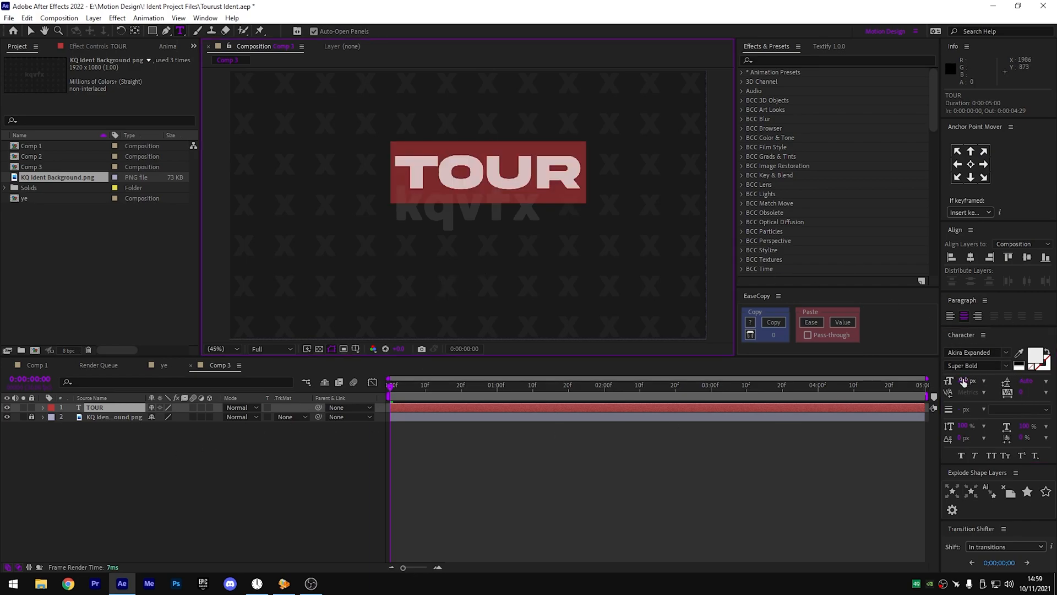
- Centre the TOUR layer's anchor point on the text and centre the layer in the composition
click(142, 444)
click(99, 408)
key(ctrl+alt+Home)
key(ctrl+Home)
click(188, 442)
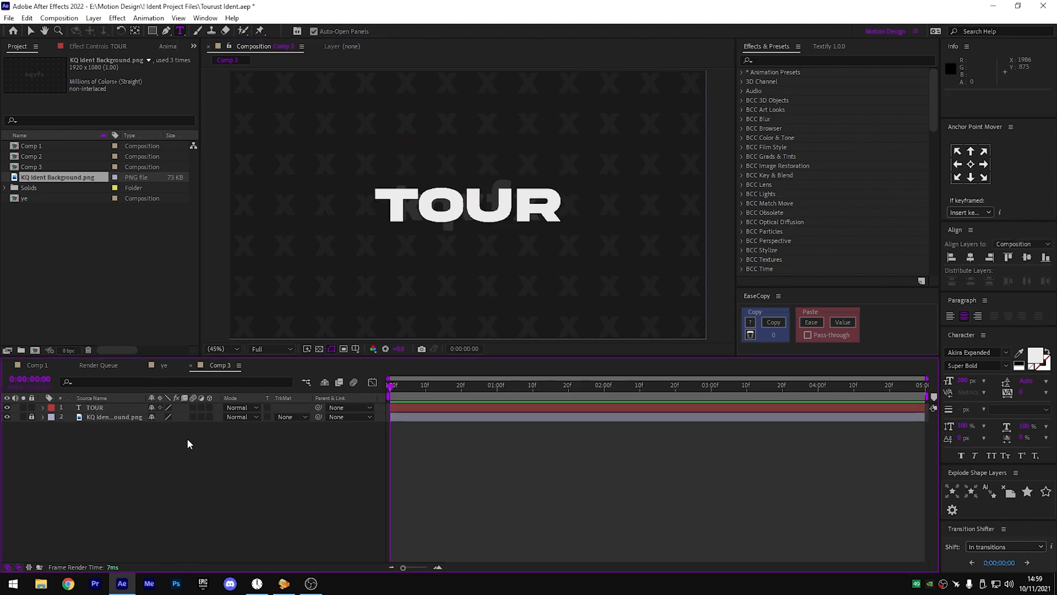
- Try the text layer with the wording TOURUST and undo the text change
double_click(118, 406)
text(TOURUST)
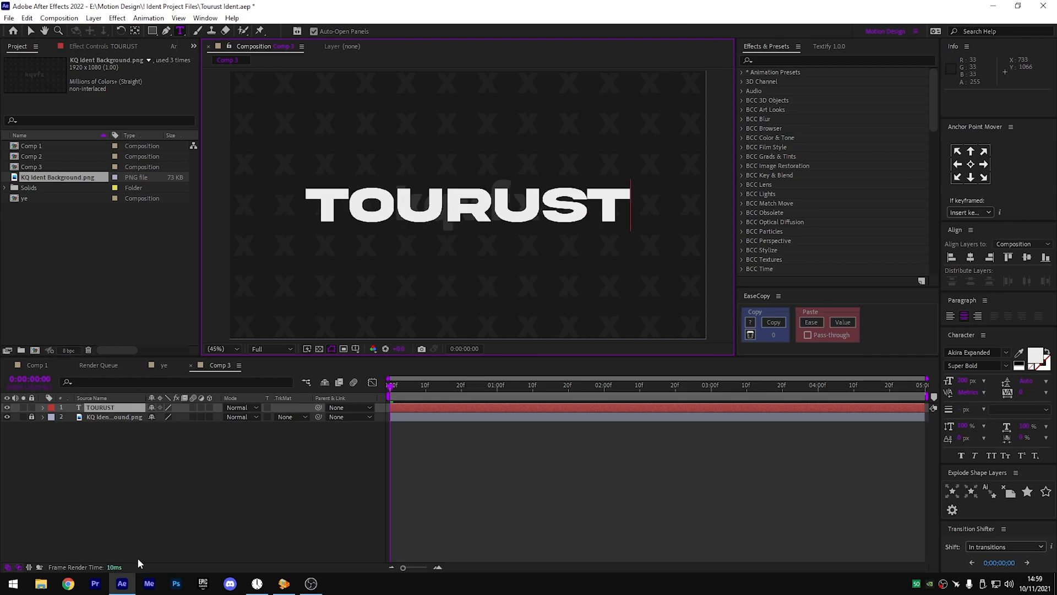
key(ctrl+z)
click(156, 484)
- Create a shape layer with outlines from the TOUR text layer
click(126, 408)
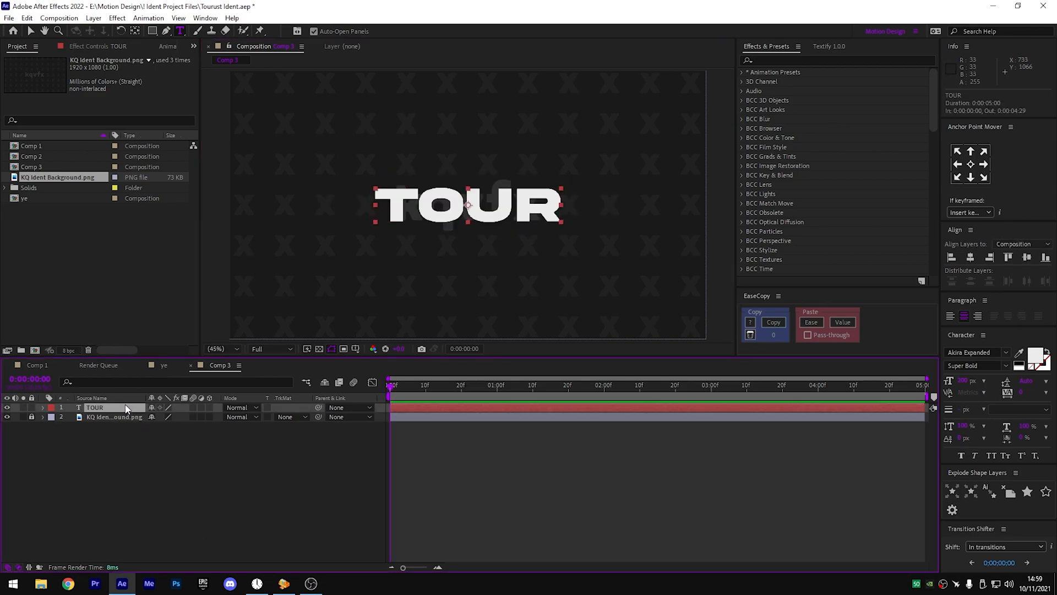
click(795, 488)
click(113, 408)
right_click(113, 412)
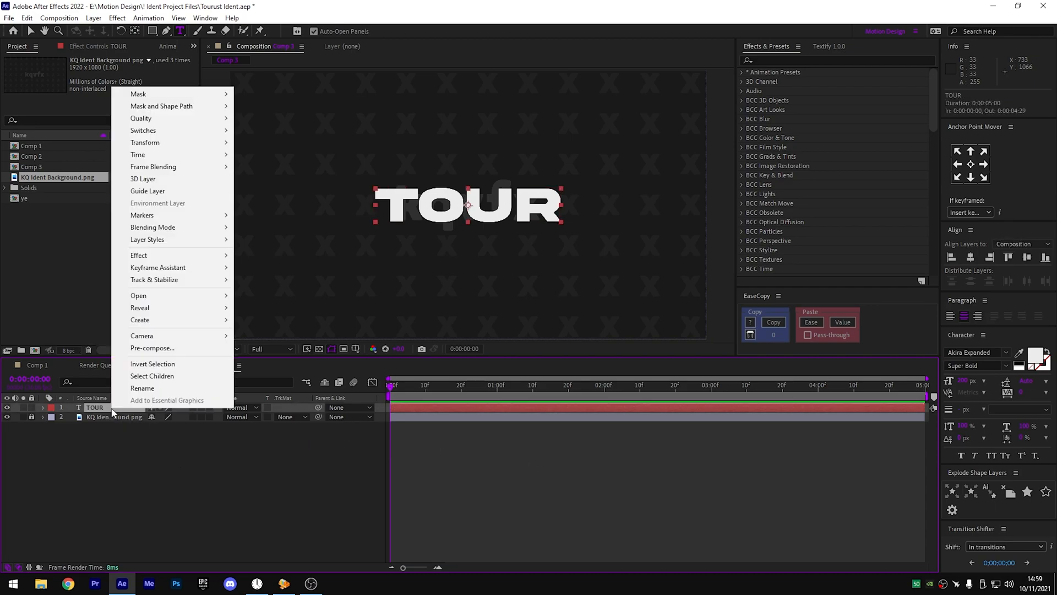
mouse_move(168, 321)
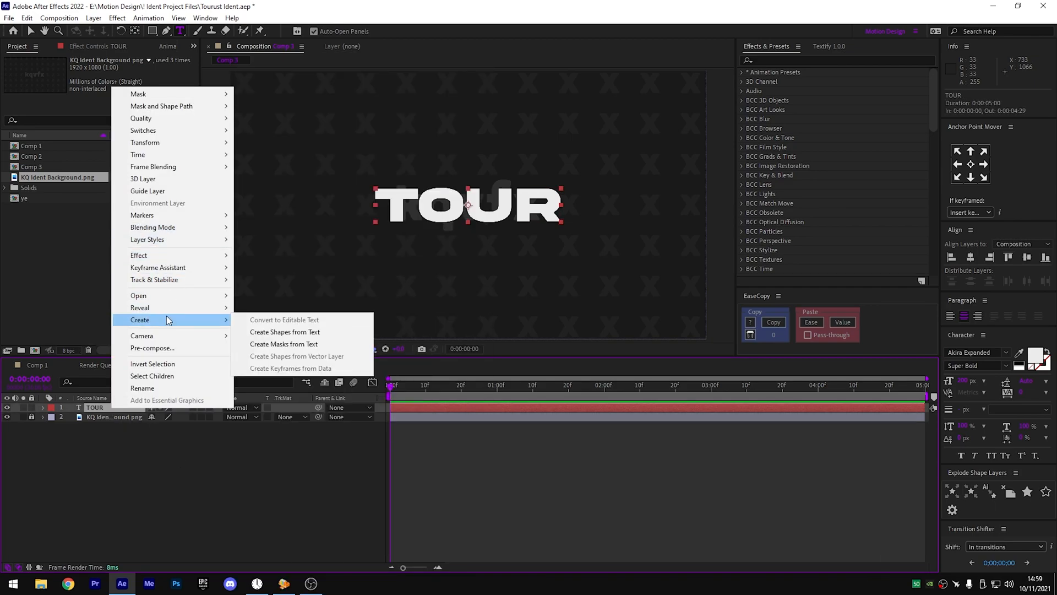
click(263, 333)
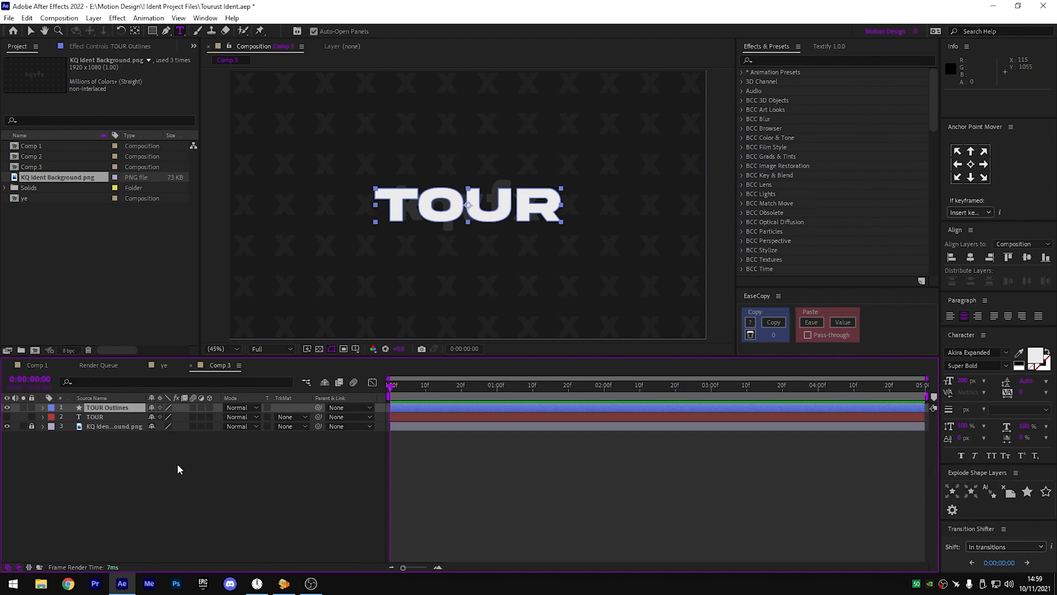
- Try exploding the TOUR Outlines shape layer into separate letter layers and undo it
click(953, 493)
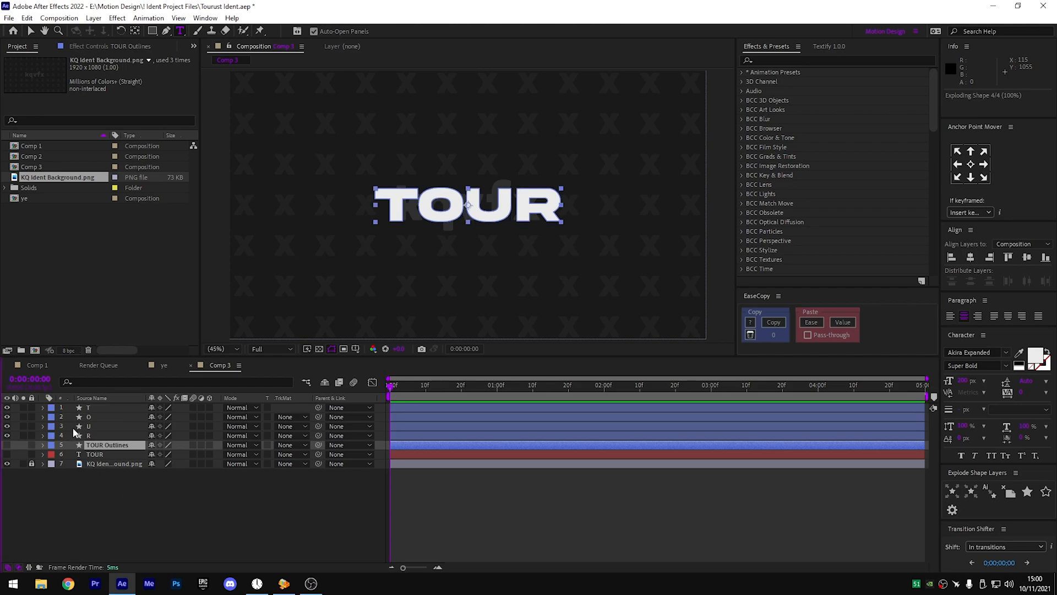
key(ctrl+z)
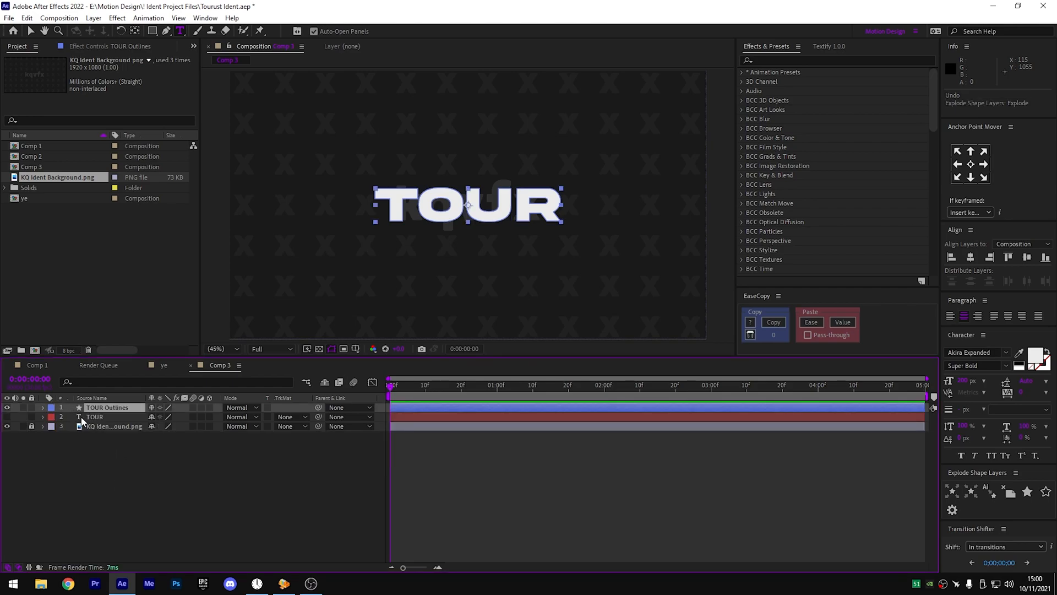
- Duplicate the TOUR Outlines layer three times so there is one copy per letter, and switch to the Selection tool
key(ctrl+d)
key(ctrl+d)
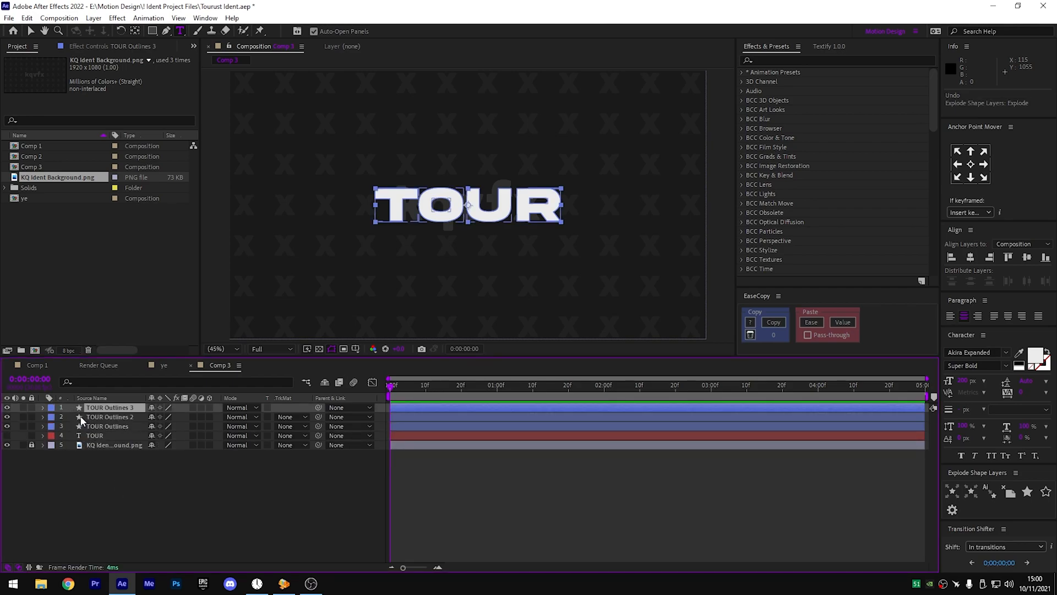
key(ctrl+d)
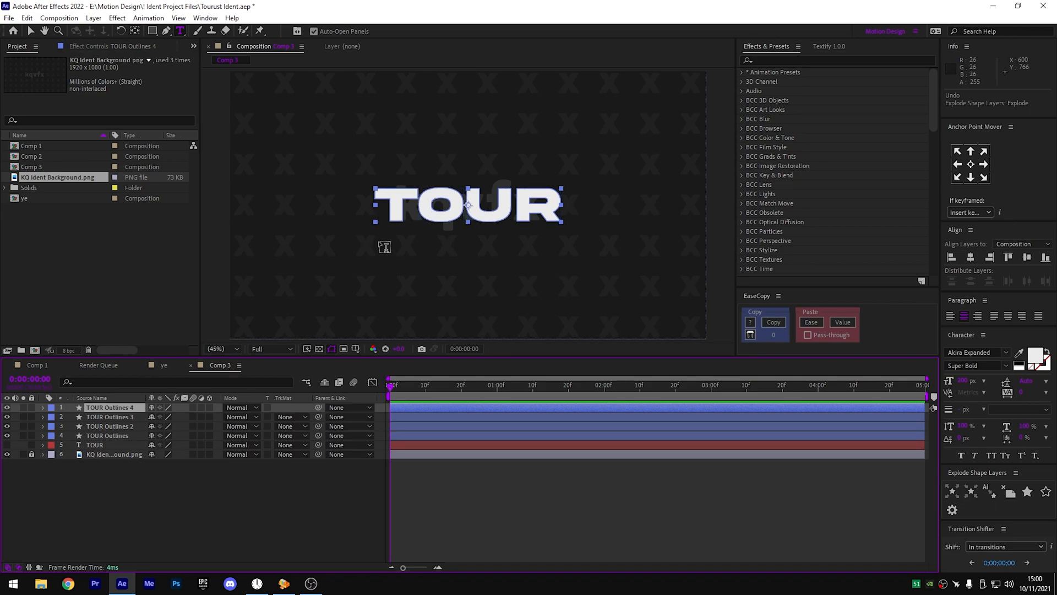
key(v)
- Delete the T, O and U groups from the contents of the original TOUR Outlines layer, keeping only the R
click(76, 429)
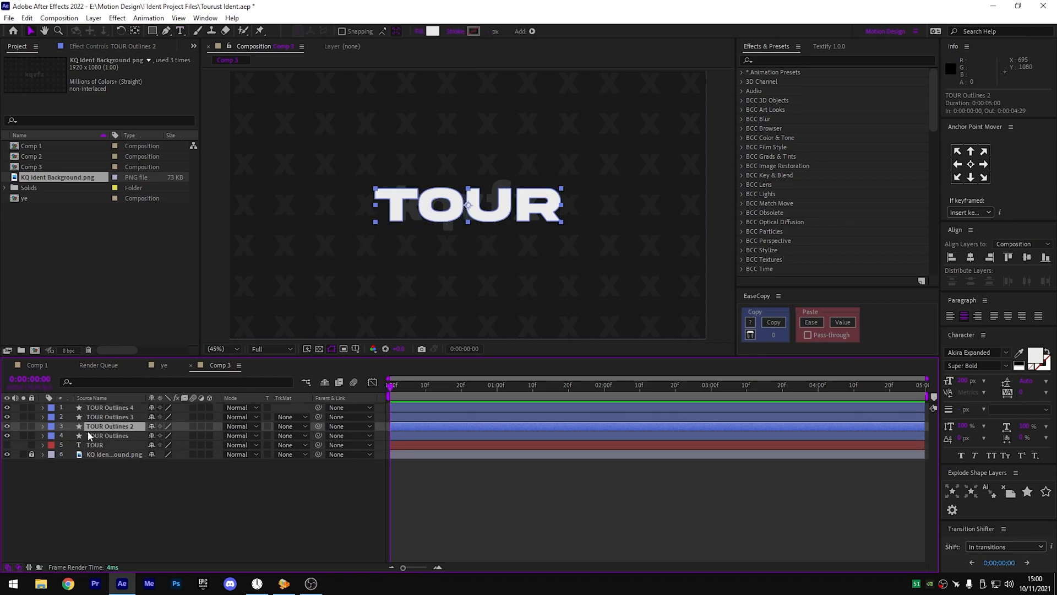
click(62, 436)
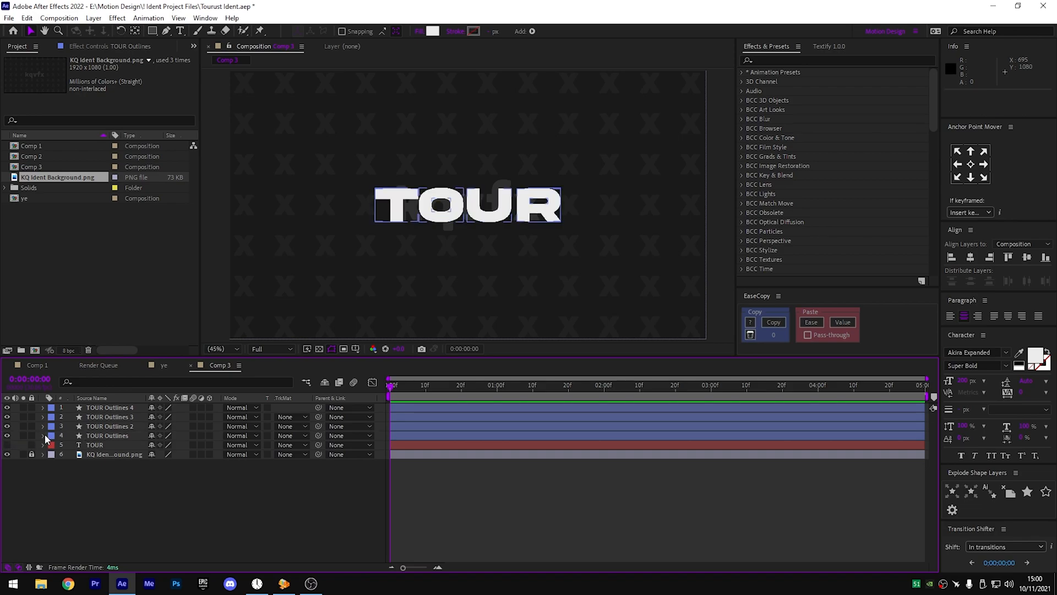
click(43, 436)
click(53, 444)
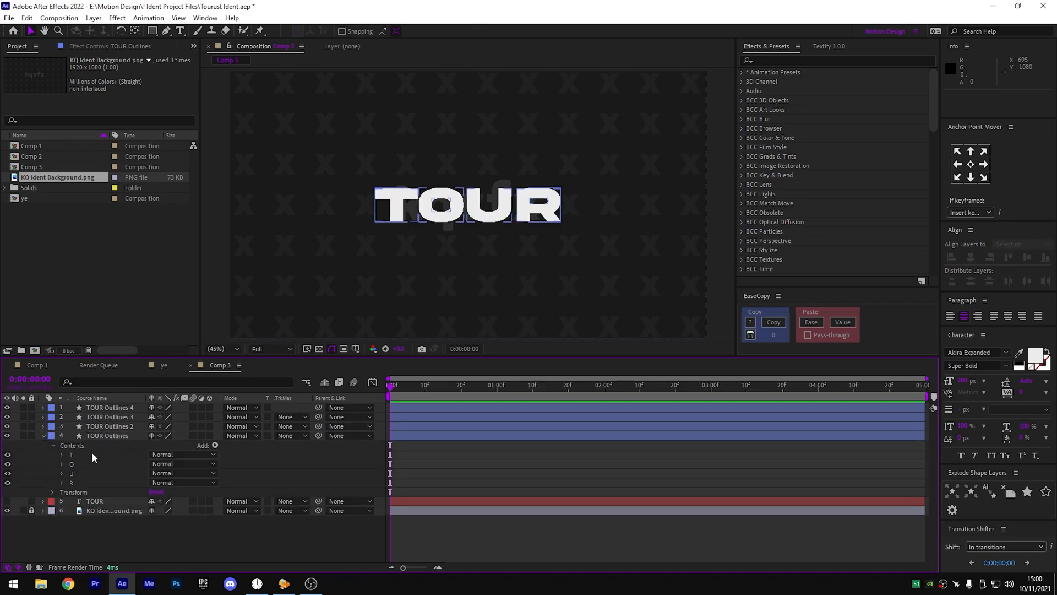
click(91, 452)
click(86, 478)
shift+click(74, 465)
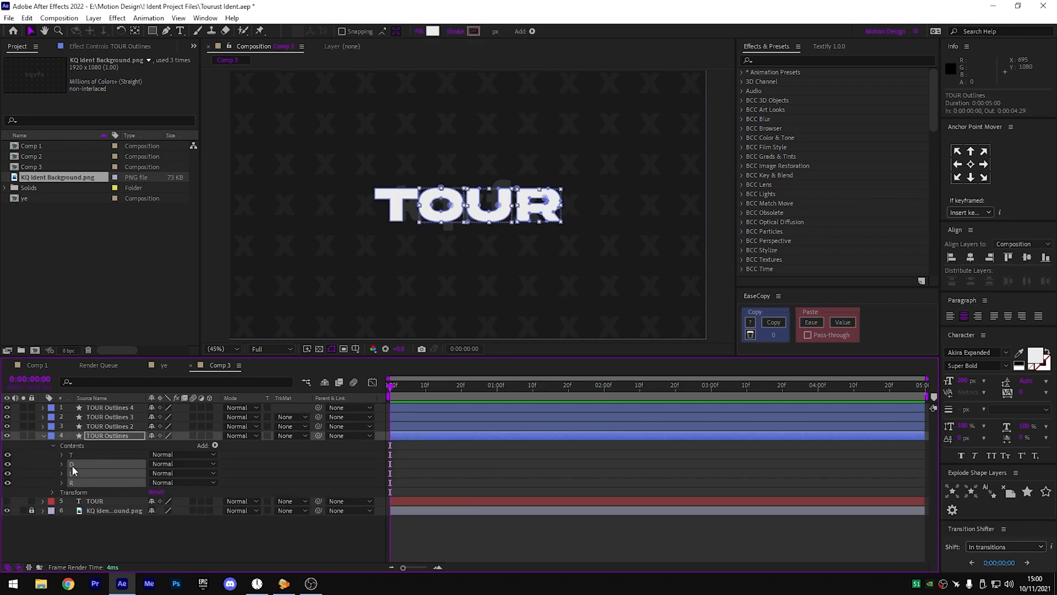
click(94, 521)
click(84, 474)
shift+click(71, 452)
key(Delete)
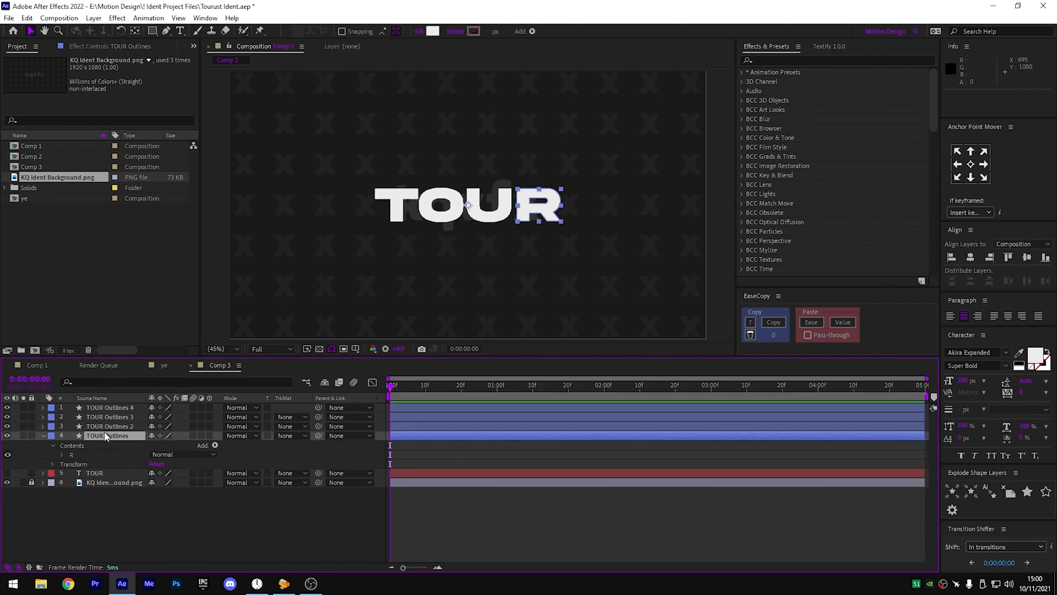
- Rename the original TOUR Outlines layer as R
key(Return)
text(R)
key(Return)
- Delete the T, O and R groups from the contents of TOUR Outlines 2, keeping only the U
click(102, 425)
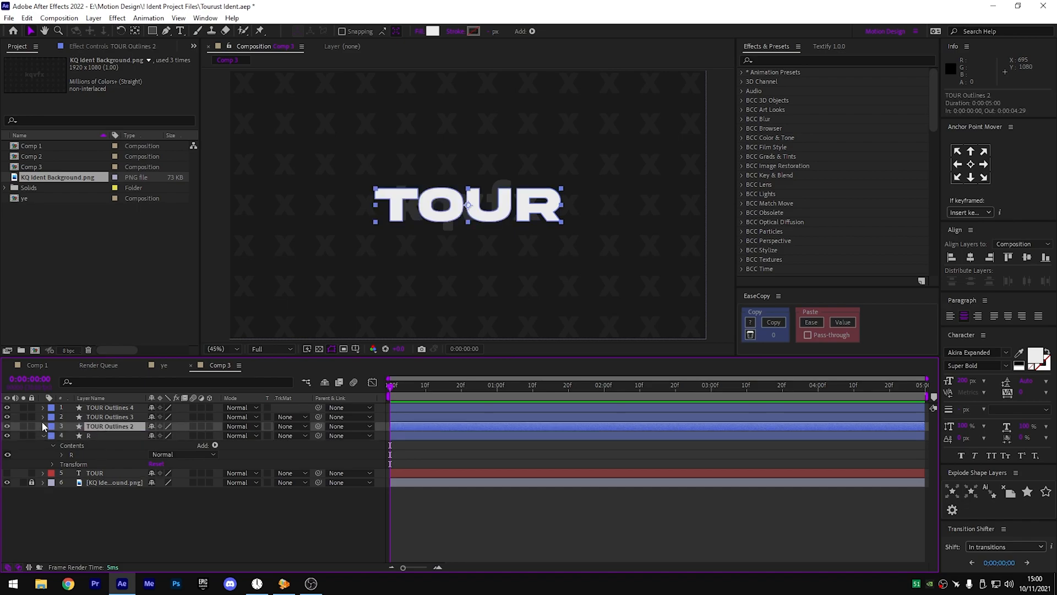
click(43, 426)
click(53, 436)
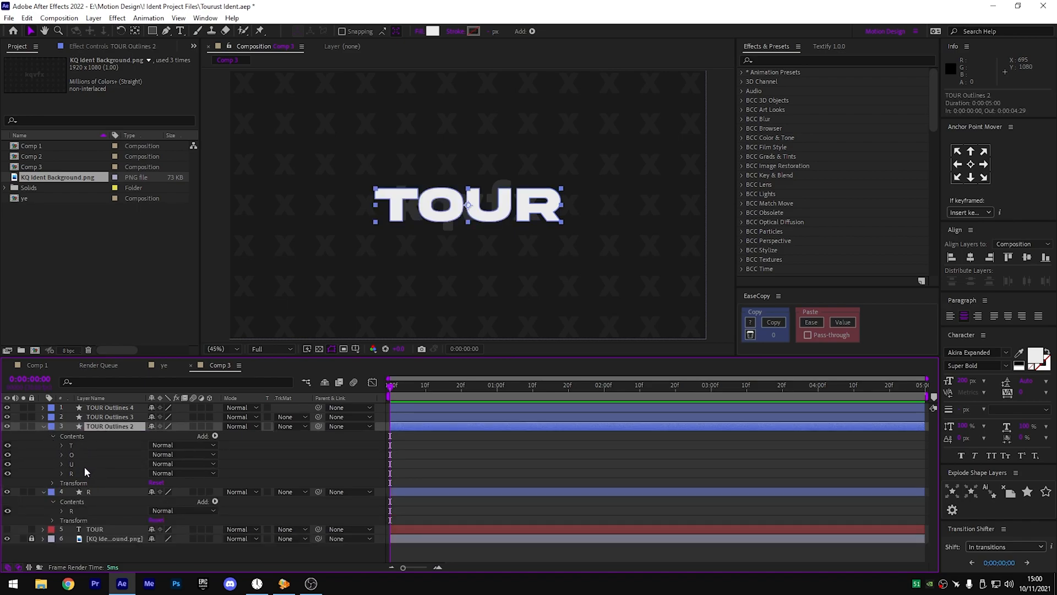
click(77, 455)
shift+click(80, 472)
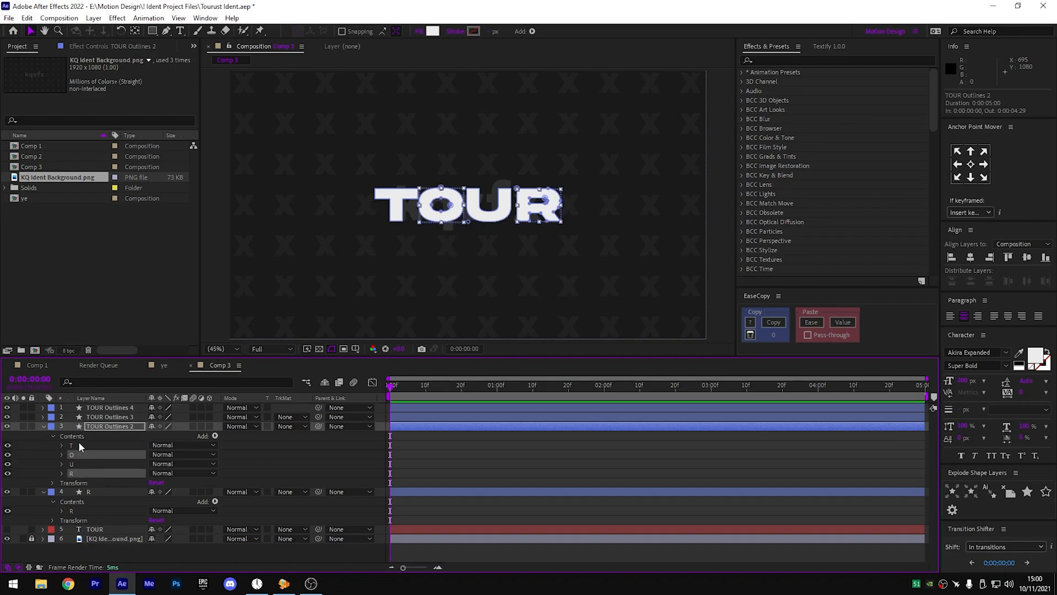
shift+click(78, 444)
key(Delete)
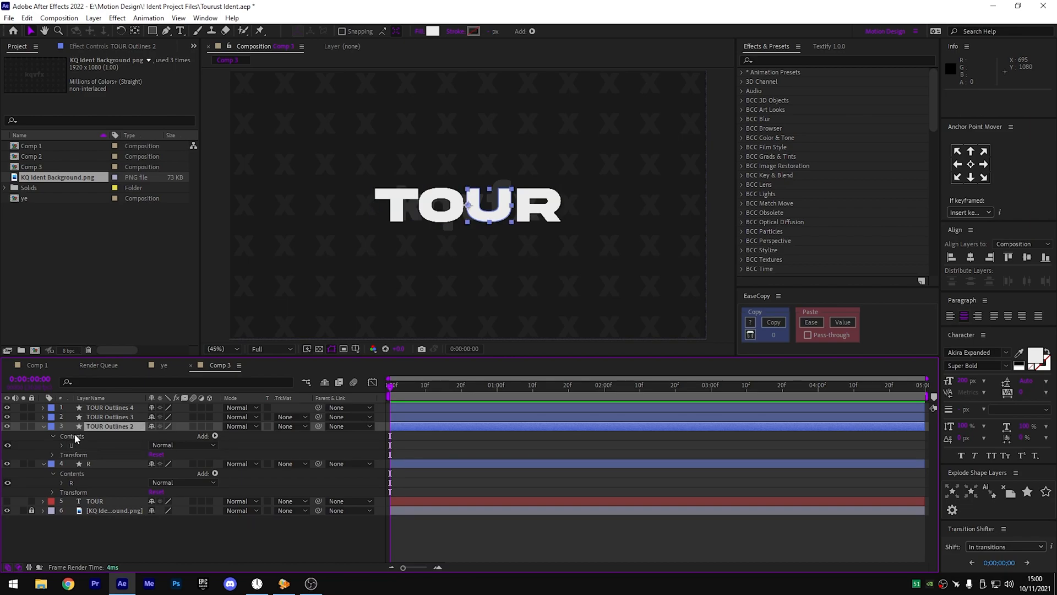
- Rename the TOUR Outlines 2 layer as U and collapse its properties
key(Return)
text(U)
key(Return)
click(46, 427)
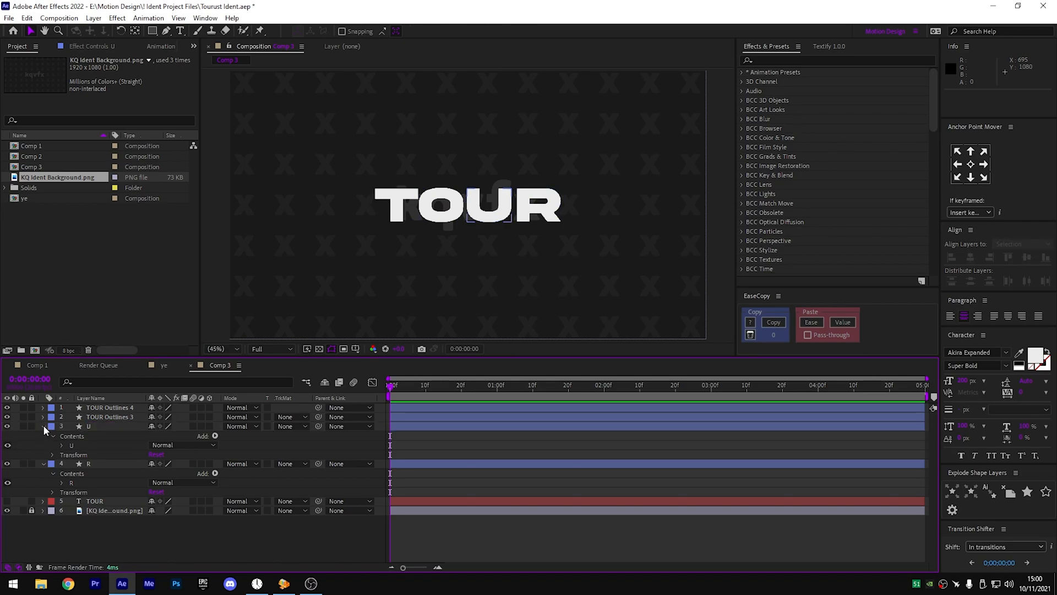
click(43, 426)
- Delete the T, U and R groups from the contents of TOUR Outlines 3, keeping only the O
click(43, 417)
click(52, 427)
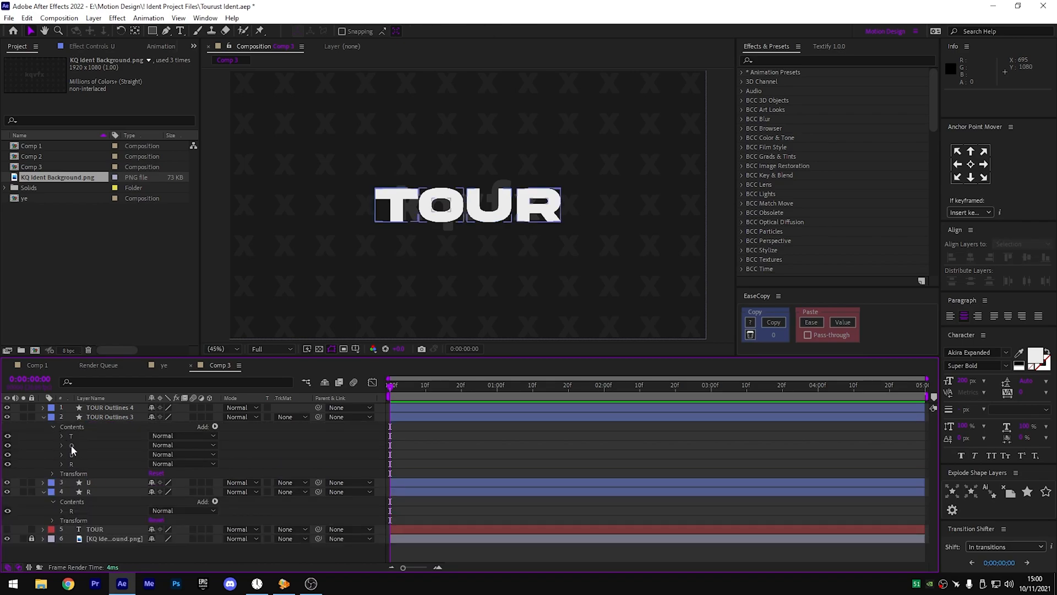
click(80, 438)
ctrl+click(81, 456)
ctrl+click(81, 465)
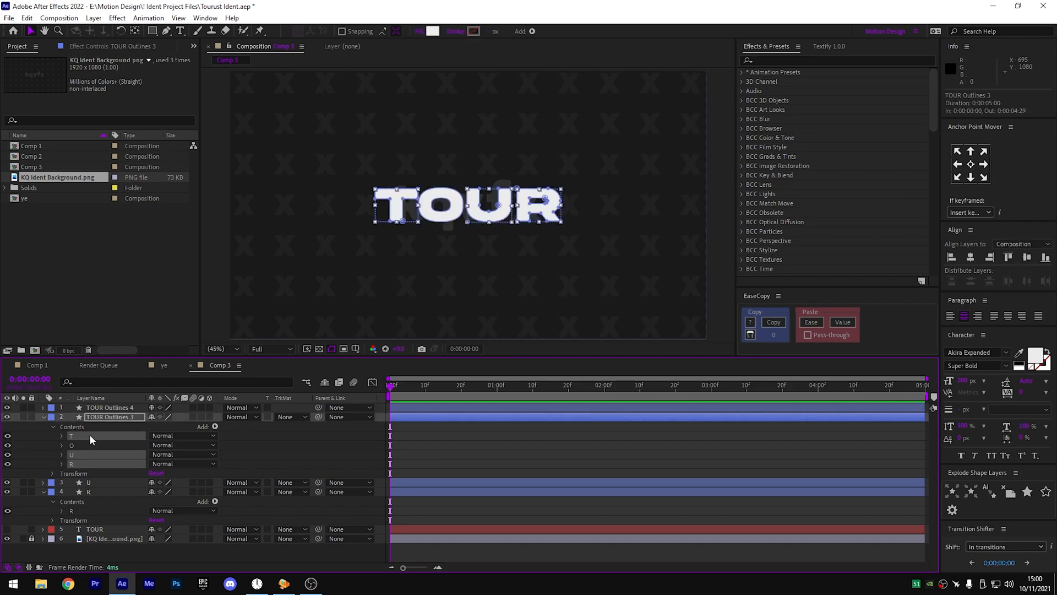
key(Delete)
- Rename the TOUR Outlines 3 layer as O
key(Return)
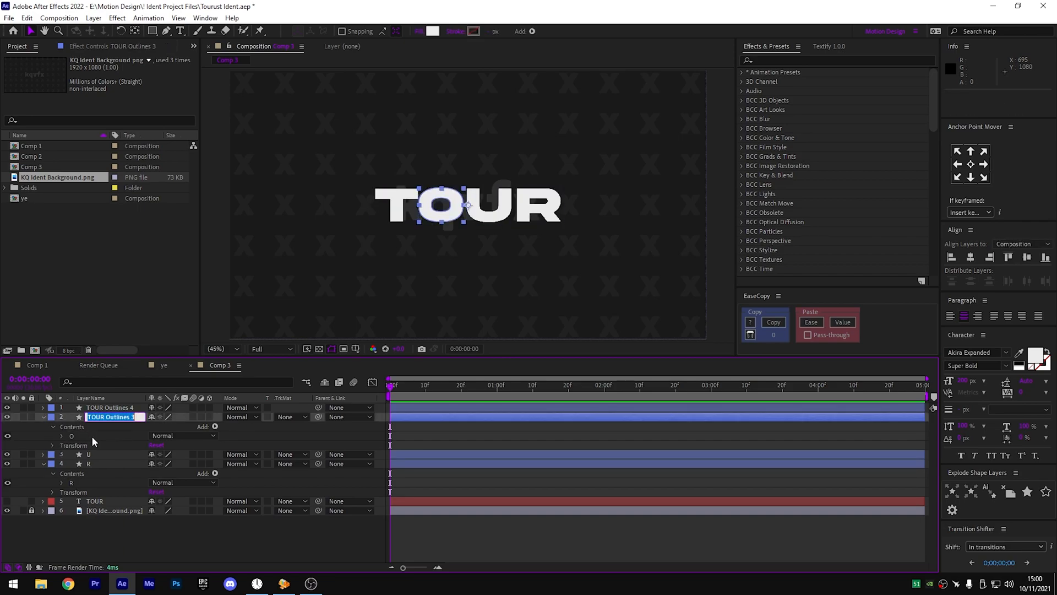
text(O)
key(Return)
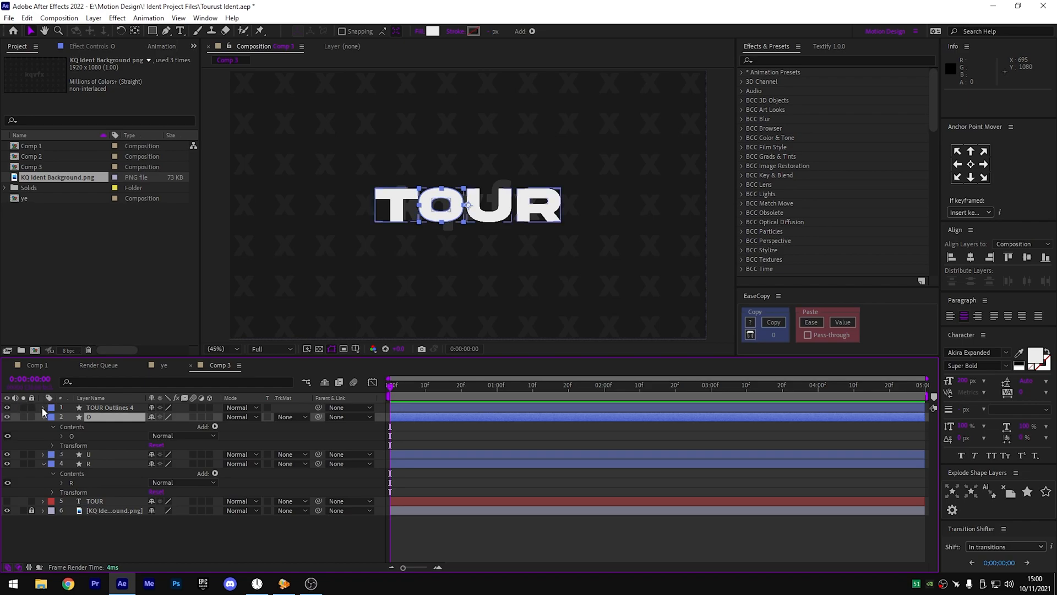
- Delete the O, U and R groups from the contents of TOUR Outlines 4, keeping only the T
click(43, 407)
click(53, 417)
click(62, 427)
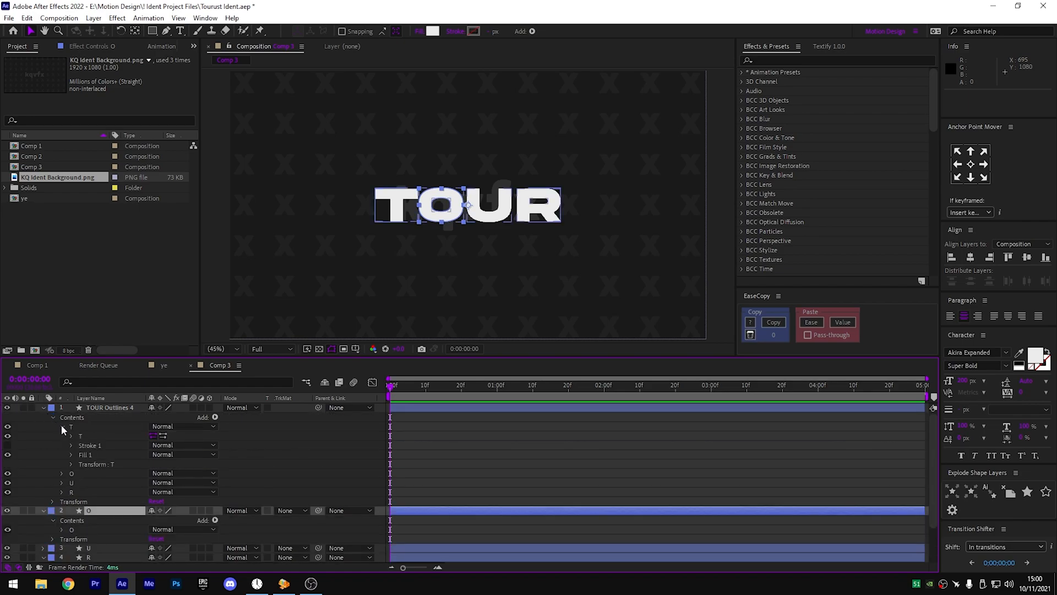
click(61, 426)
click(68, 454)
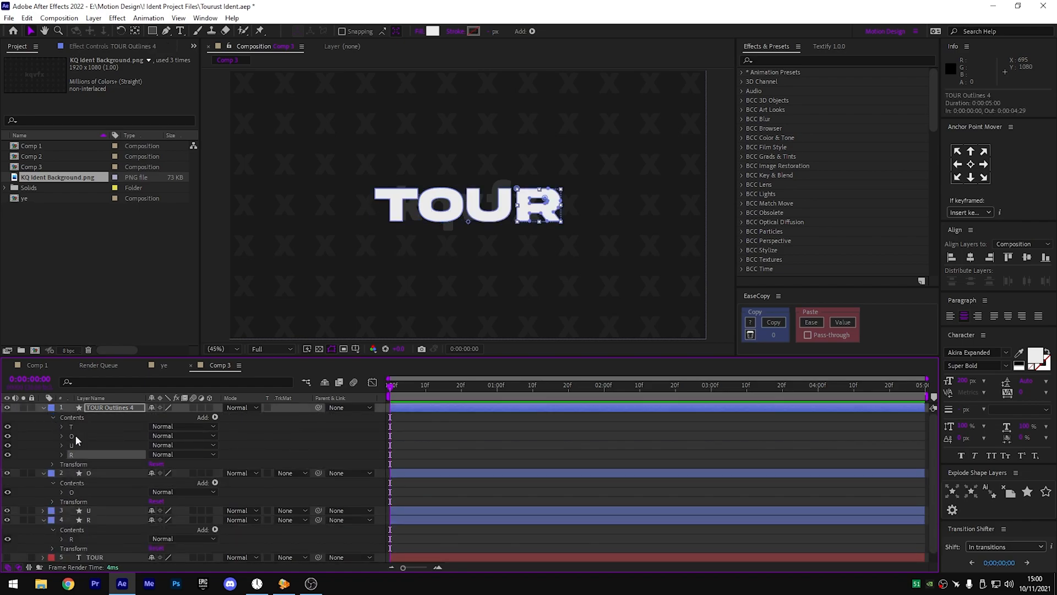
shift+click(76, 435)
key(Delete)
- Rename the TOUR Outlines 4 layer as T
key(Return)
text(T)
key(Return)
- Collapse the expanded properties of the T, O and R layers and clear the layer selection
click(38, 409)
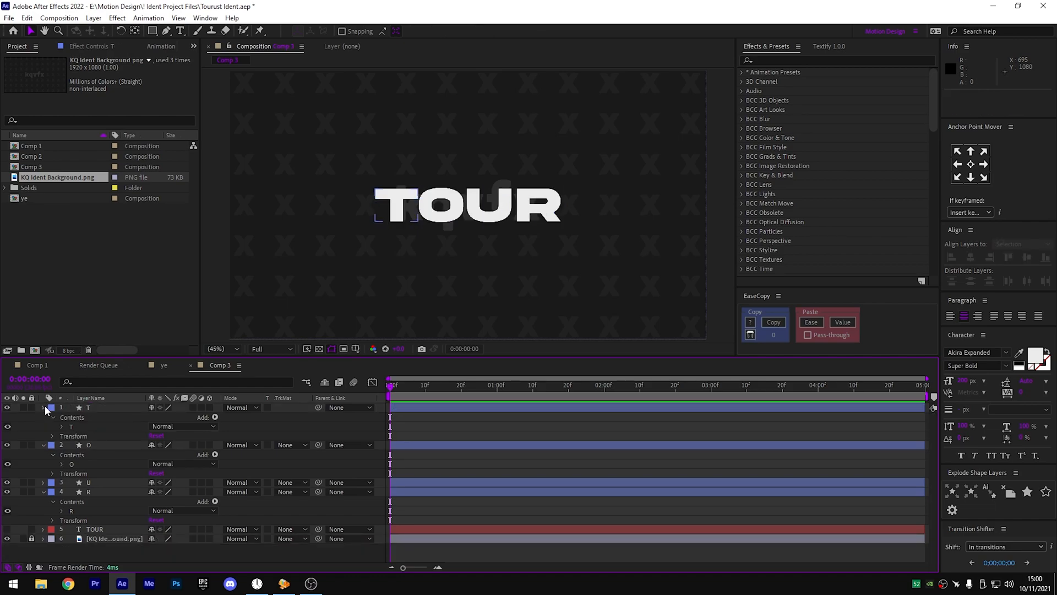
click(44, 407)
click(48, 418)
click(43, 417)
click(43, 417)
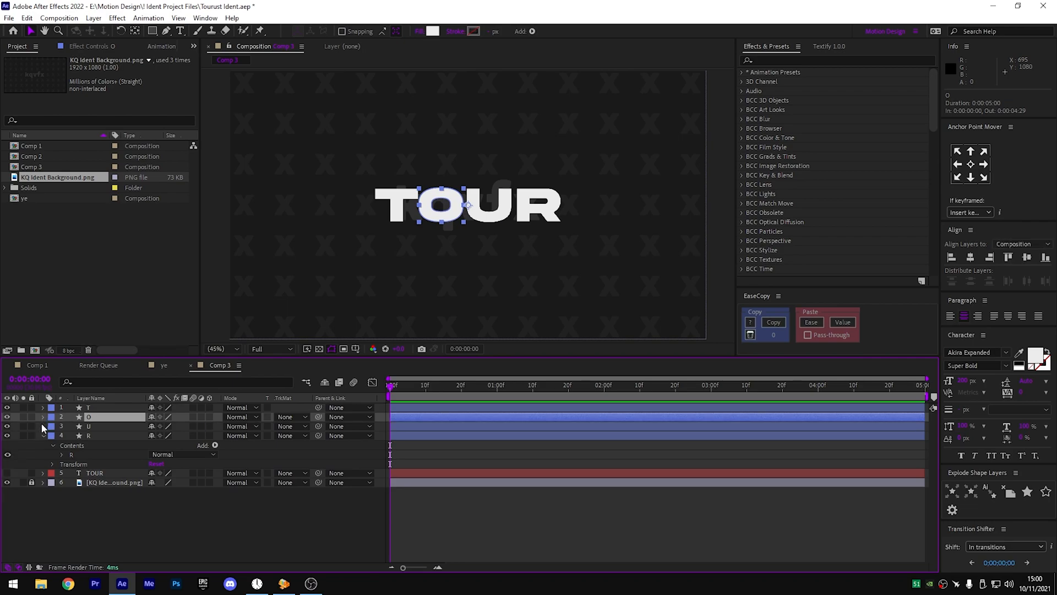
click(42, 436)
click(157, 510)
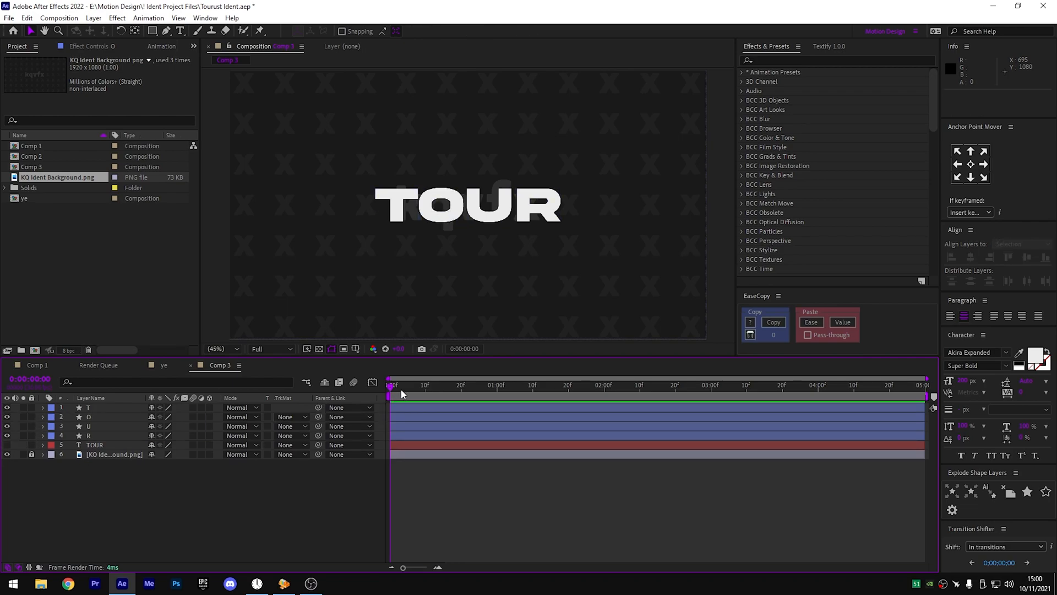
click(105, 425)
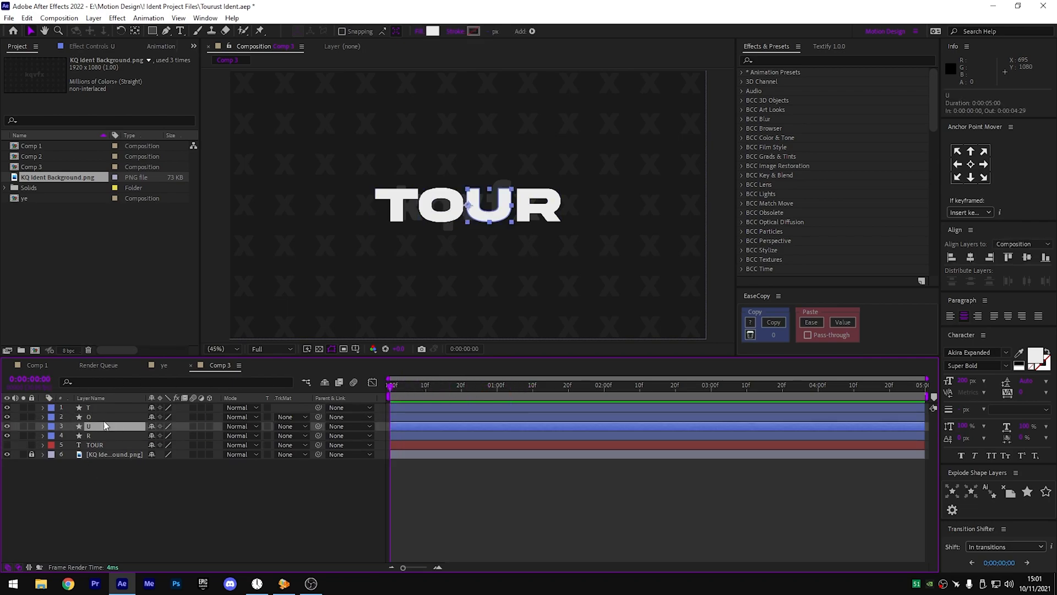
click(197, 491)
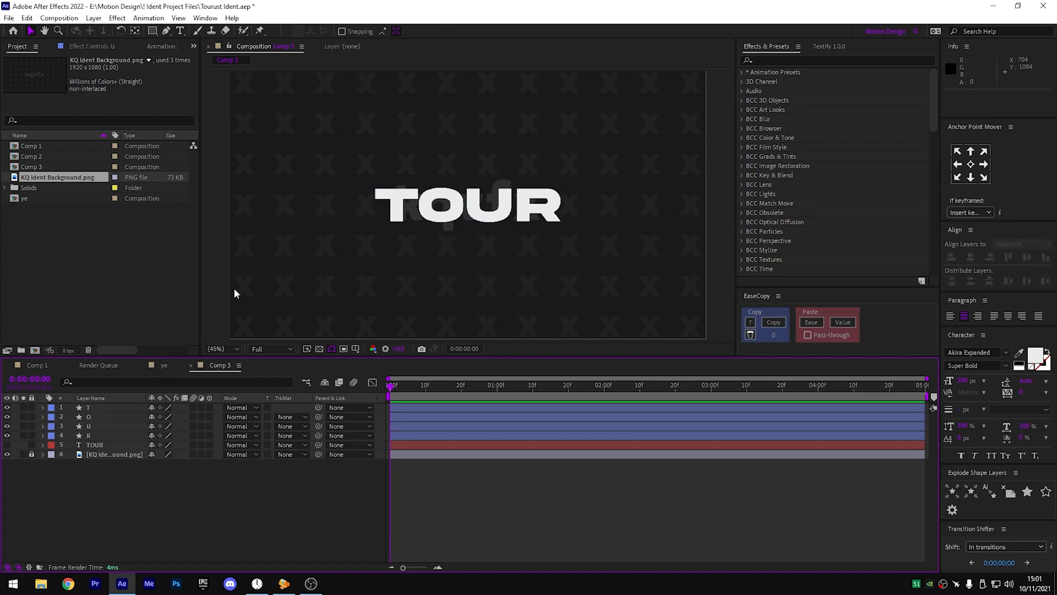
- Set a Path keyframe on the T layer at 0:00:01:10, finding the property by searching for path
drag(414, 379, 529, 384)
drag(306, 398, 532, 392)
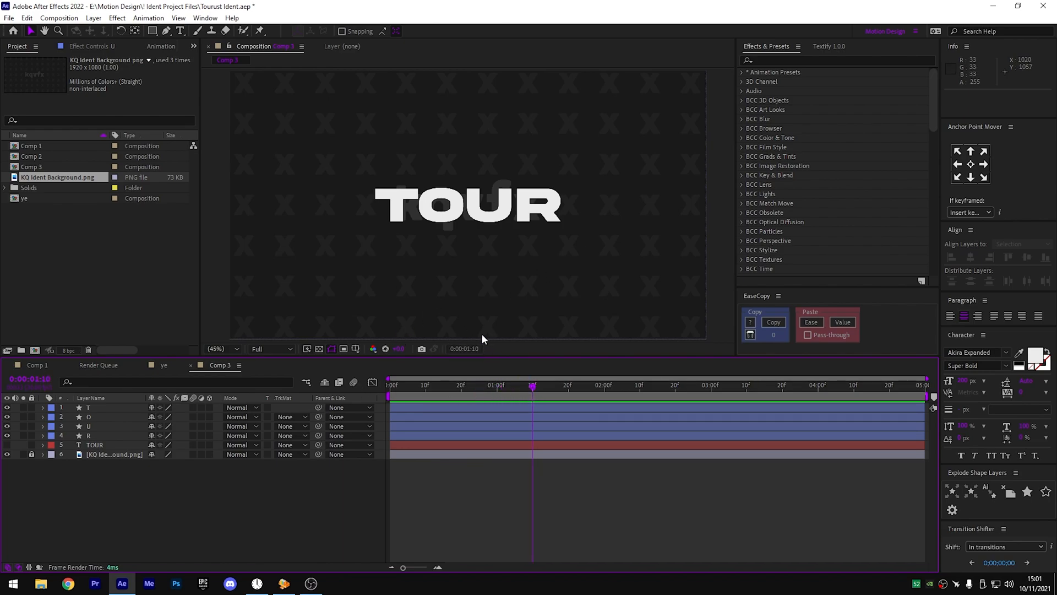
click(129, 406)
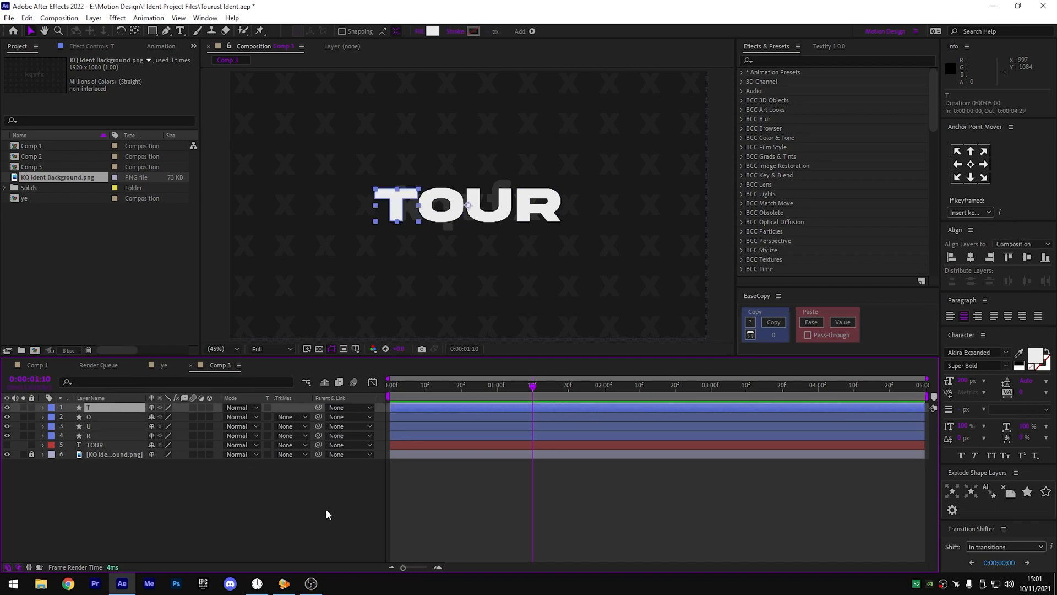
click(110, 381)
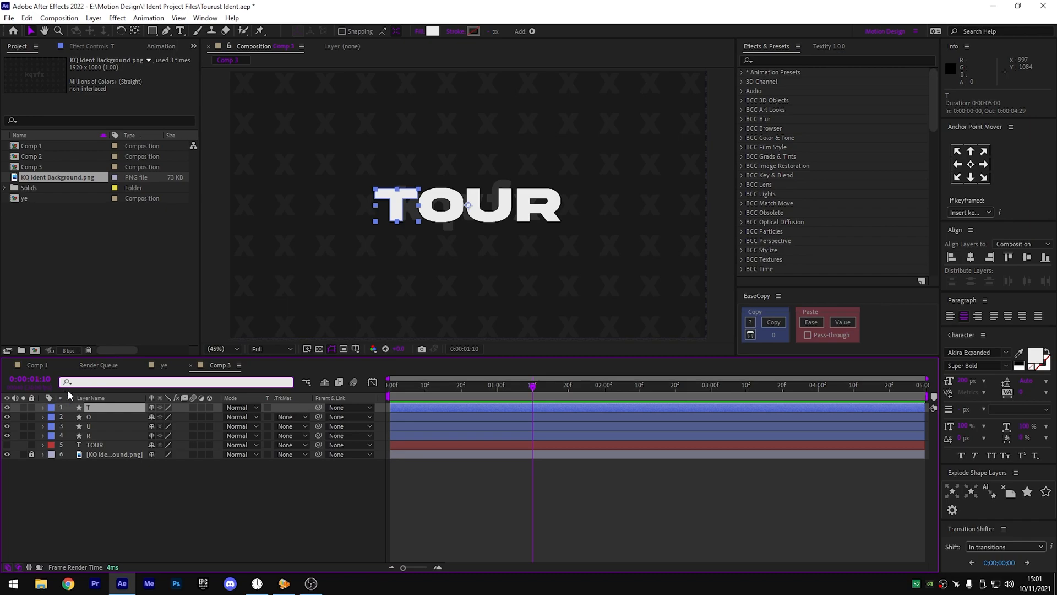
text(path)
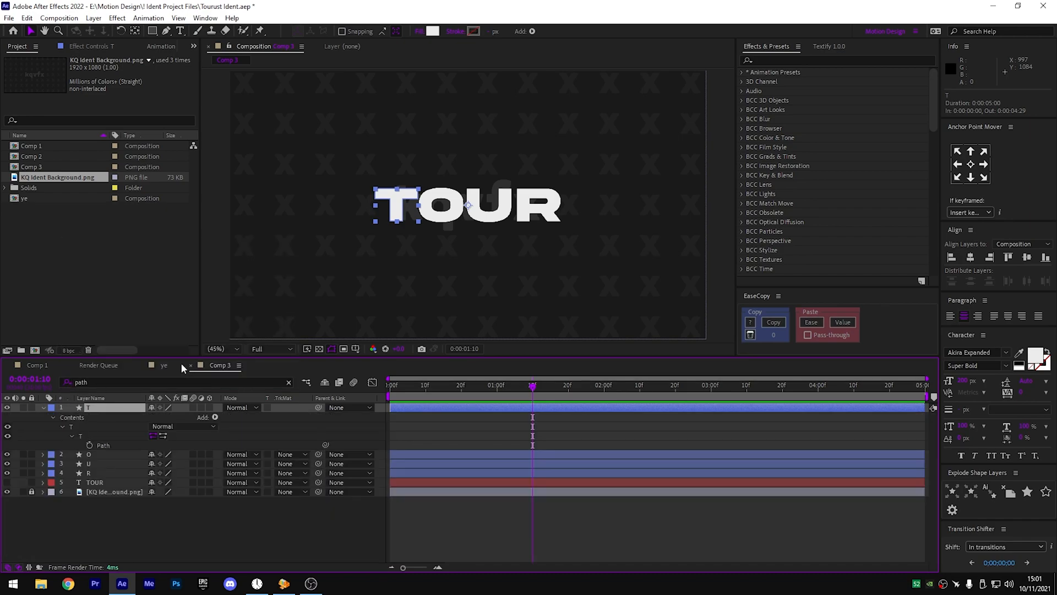
click(96, 446)
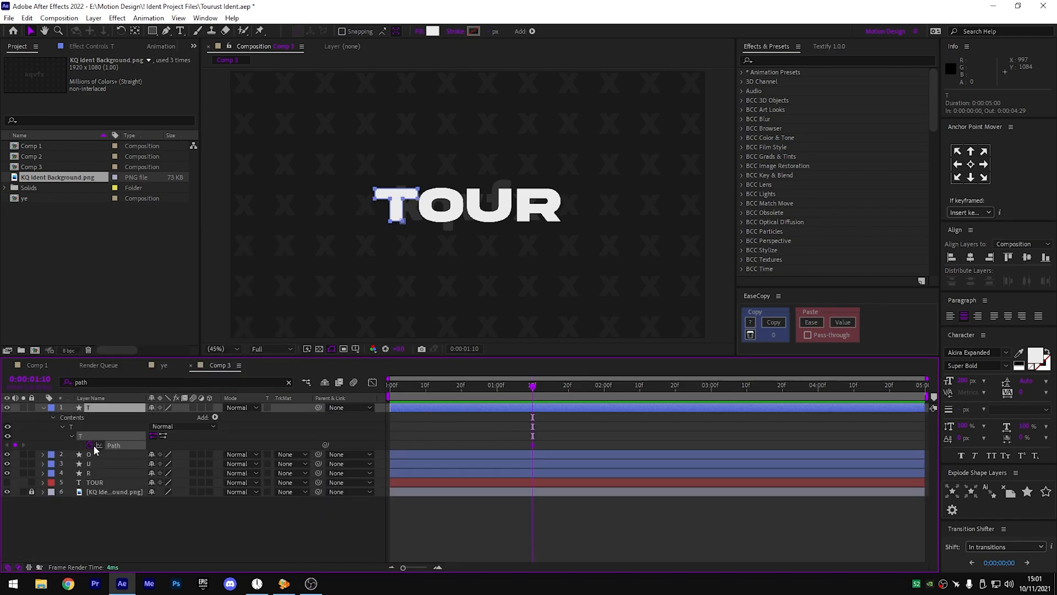
click(289, 382)
- Reveal the T layer's keyframed properties and add Scale and Position keyframes at 0:00:01:10
click(106, 409)
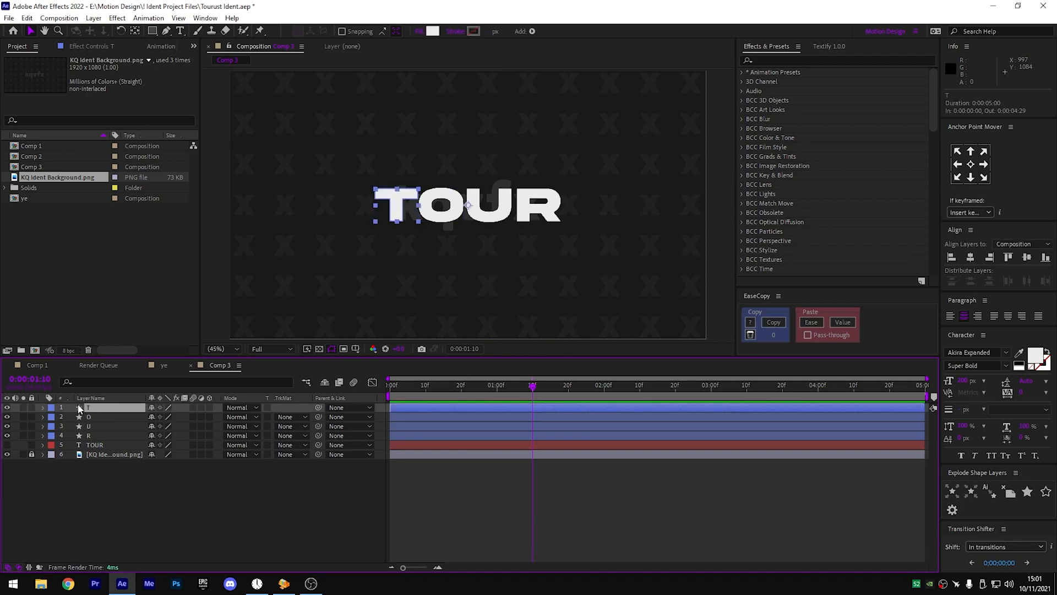
key(u)
key(shift+s)
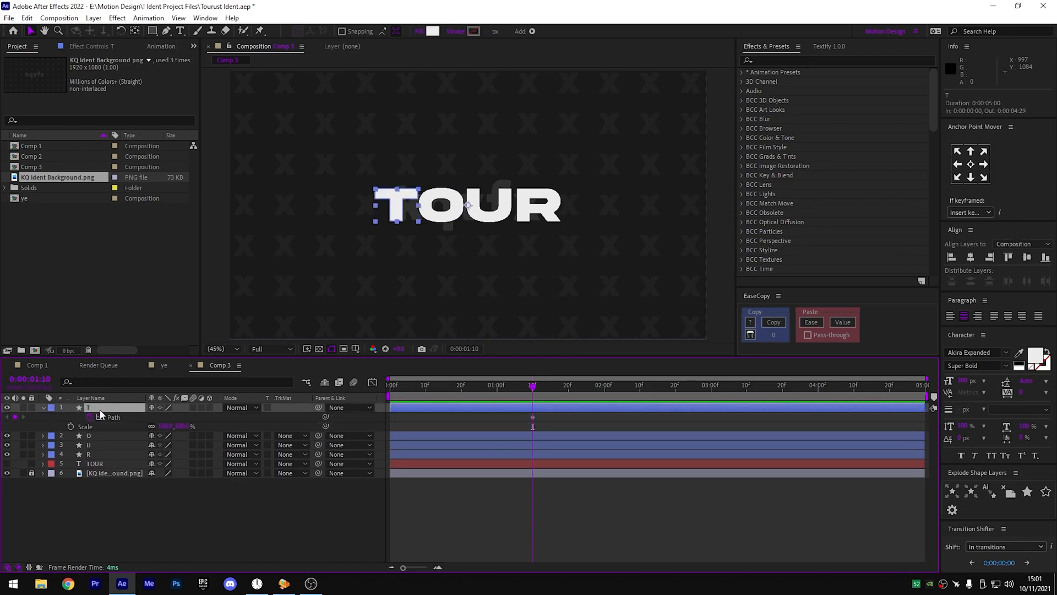
click(71, 425)
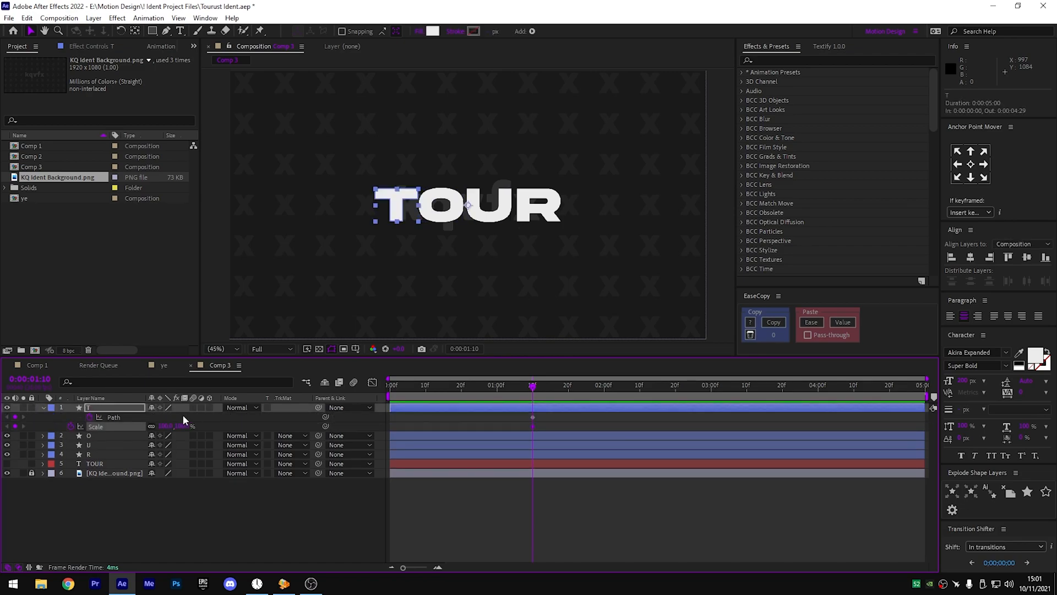
key(shift+p)
click(70, 426)
- At 0:00:00:00, move the bottom points of the T's path down so the stem stretches towards the frame's lower edge
key(Home)
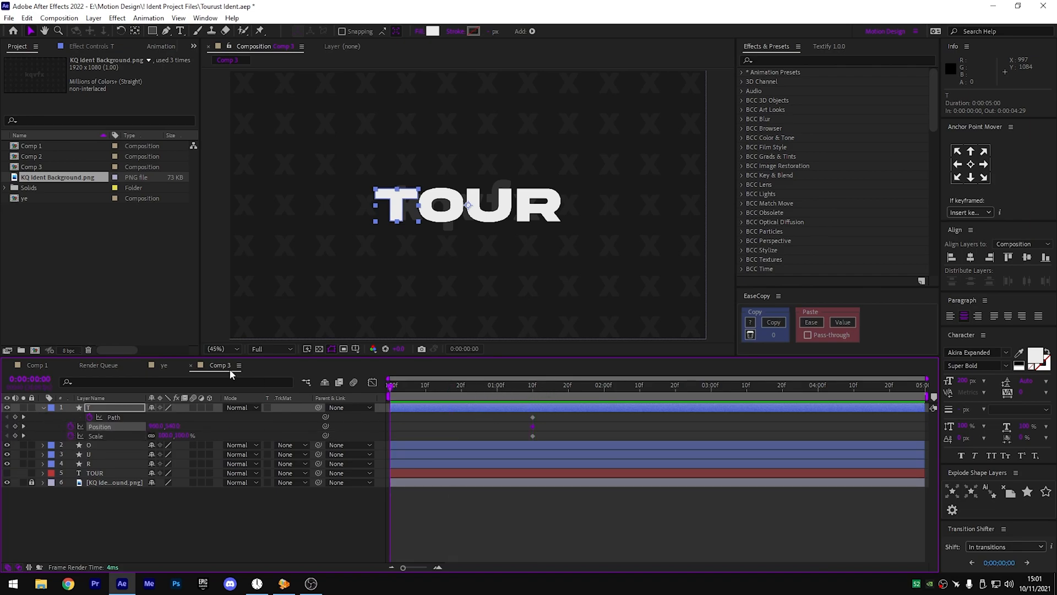
click(114, 416)
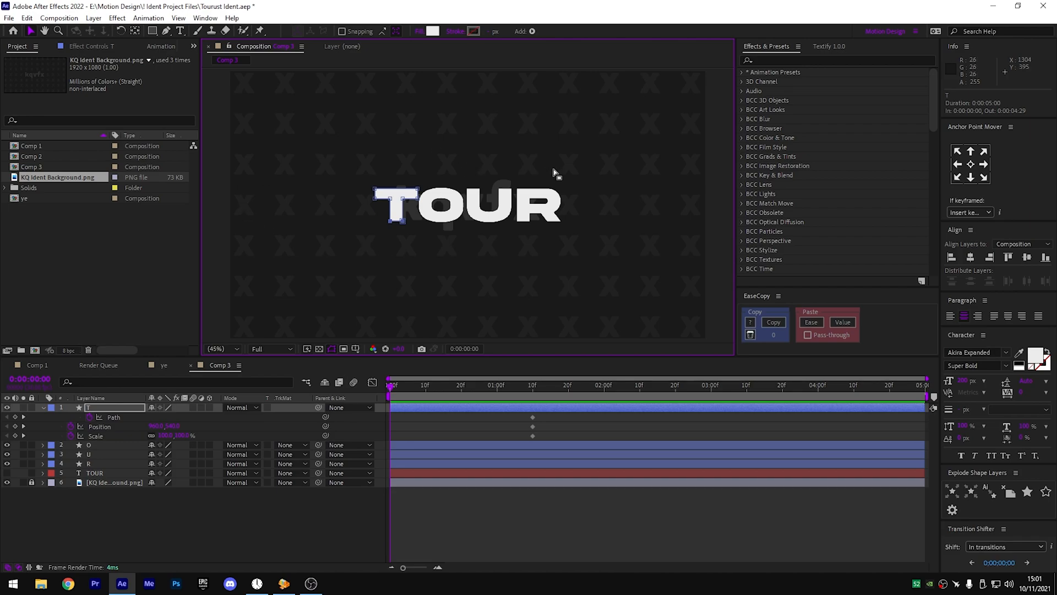
key(shift+Down)
key(shift+Down)
key(shift+Down)
key(shift+Down)
key(shift+Down)
key(shift+Down)
key(shift+Down)
key(shift+Down)
key(shift+Down)
key(shift+Down)
key(shift+Down)
key(shift+Down)
key(shift+Down)
key(shift+Down)
key(shift+Down)
key(shift+Down)
key(shift+Down)
key(shift+Down)
key(shift+Down)
key(shift+Down)
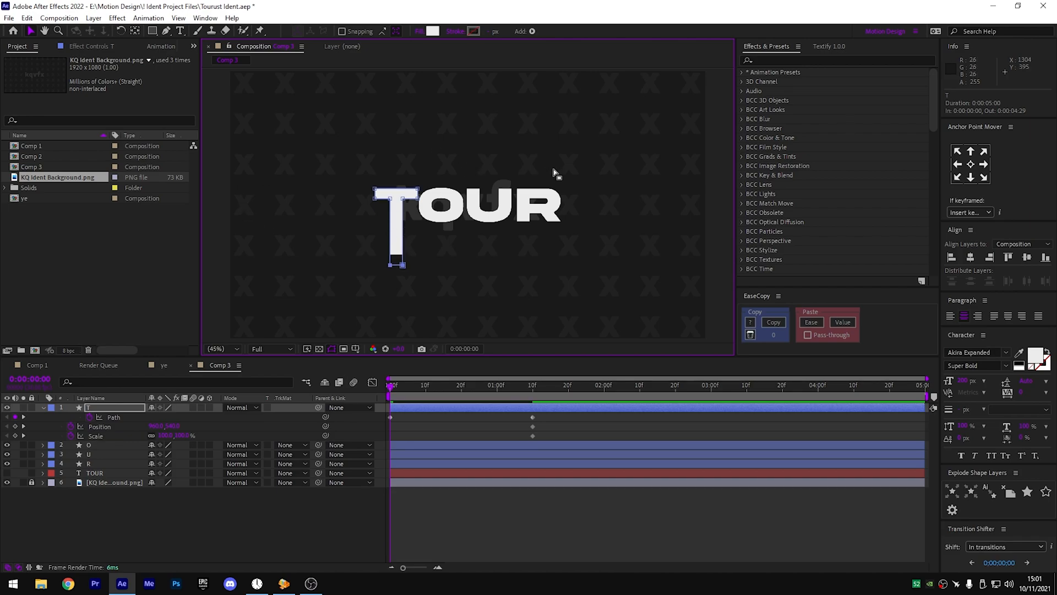
key(shift+Down)
key(shift+Down)
key(shift+Up)
key(shift+Up)
- Move the crossbar points of the T's path up to just below the frame's upper edge
drag(451, 219, 363, 177)
key(shift+Up)
key(shift+Up)
key(shift+Up)
key(shift+Up)
key(shift+Up)
key(shift+Up)
key(shift+Up)
key(shift+Up)
key(shift+Up)
key(shift+Up)
key(shift+Up)
key(shift+Up)
key(shift+Up)
key(shift+Up)
key(shift+Up)
key(shift+Up)
key(shift+Up)
key(shift+Up)
key(shift+Up)
key(shift+Up)
key(shift+Up)
key(shift+Up)
key(shift+Up)
key(shift+Up)
key(shift+Up)
key(shift+Up)
key(shift+Up)
key(shift+Up)
key(shift+Up)
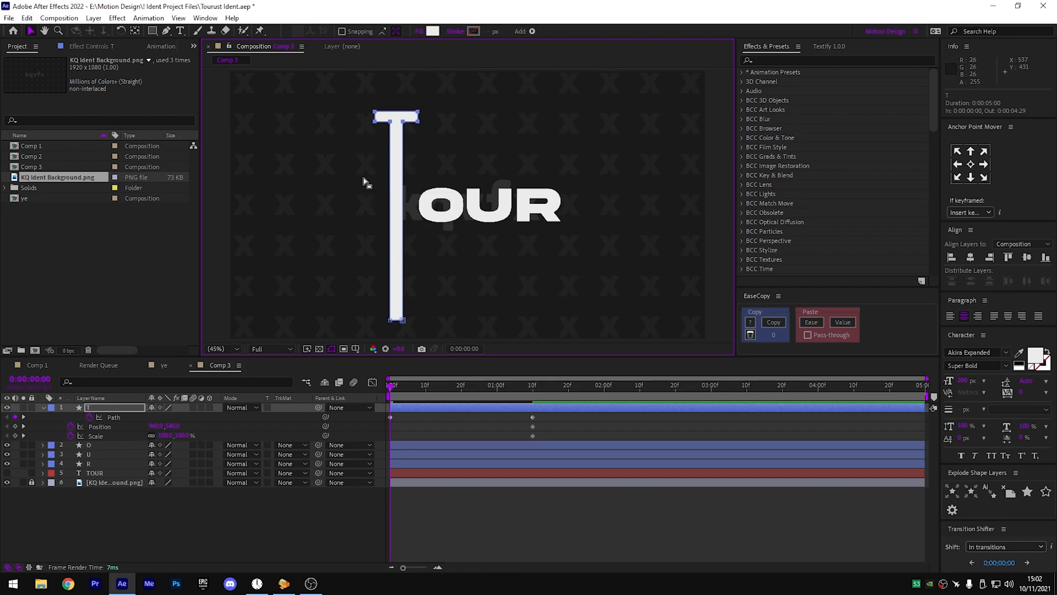
key(shift+Up)
key(shift+Up)
key(shift+Up)
key(shift+Up)
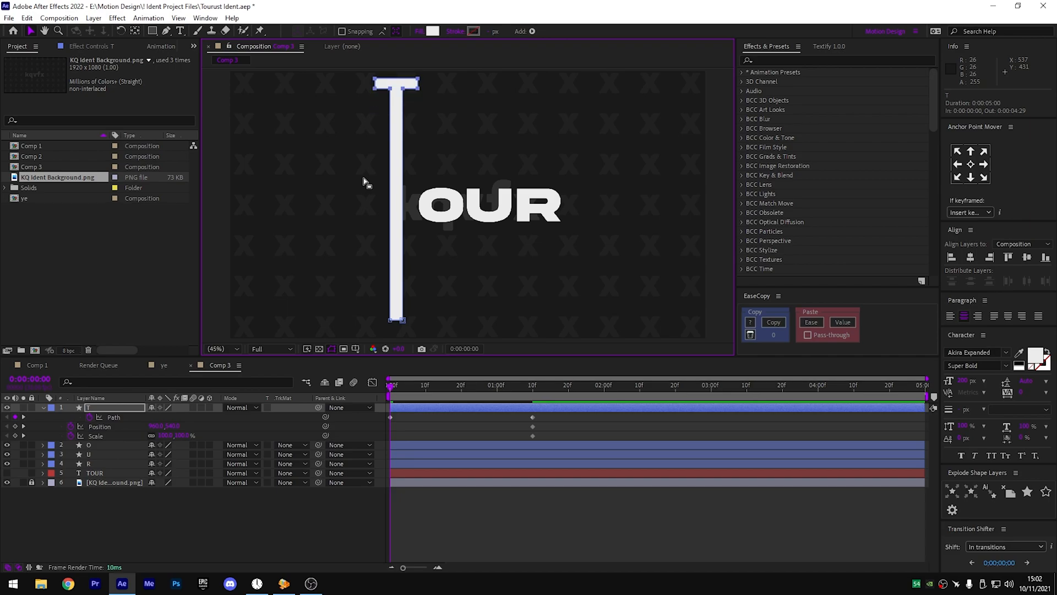
key(shift+Down)
key(shift+Down)
key(shift+Down)
key(shift+Down)
- At 0:00:00:00, set the T layer's scale to 200% and shift its horizontal position further left
click(134, 434)
click(165, 435)
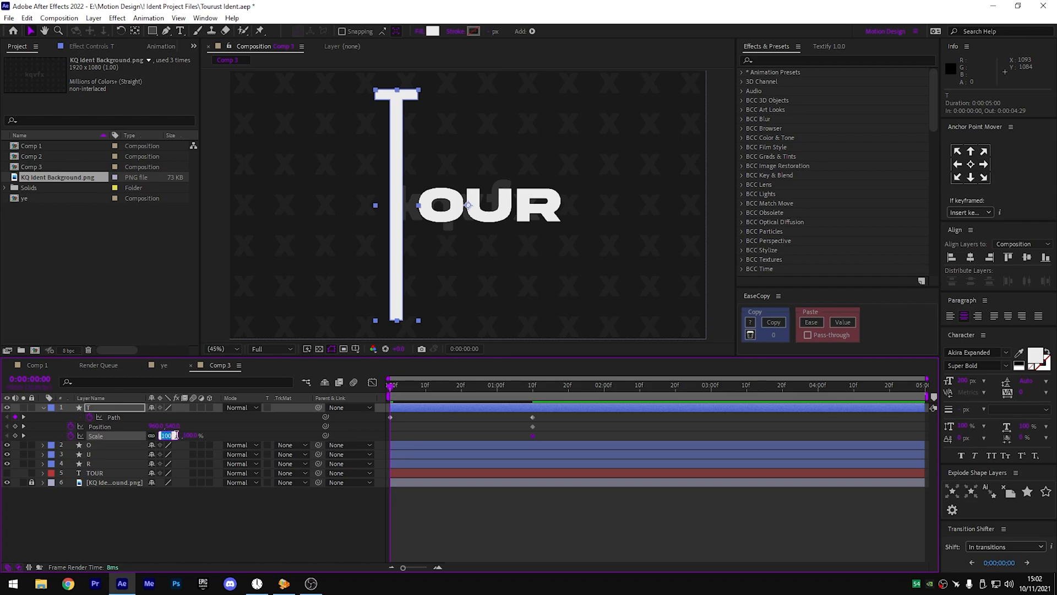
text(200)
key(Return)
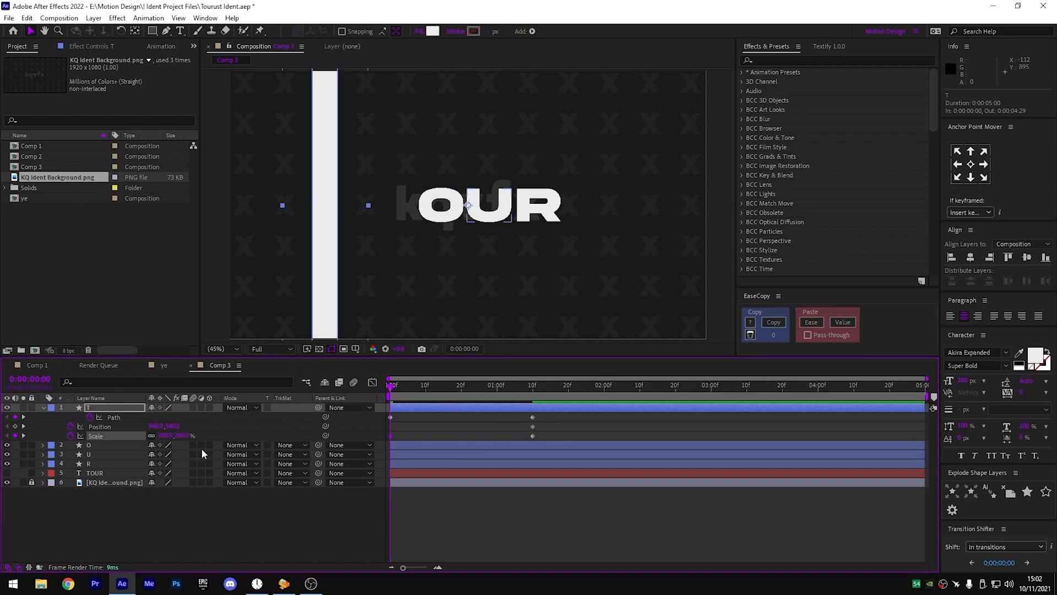
drag(150, 427, 97, 416)
- Select both Path keyframes of the T layer and apply Easy Ease to them
drag(551, 438, 379, 405)
drag(501, 387, 367, 415)
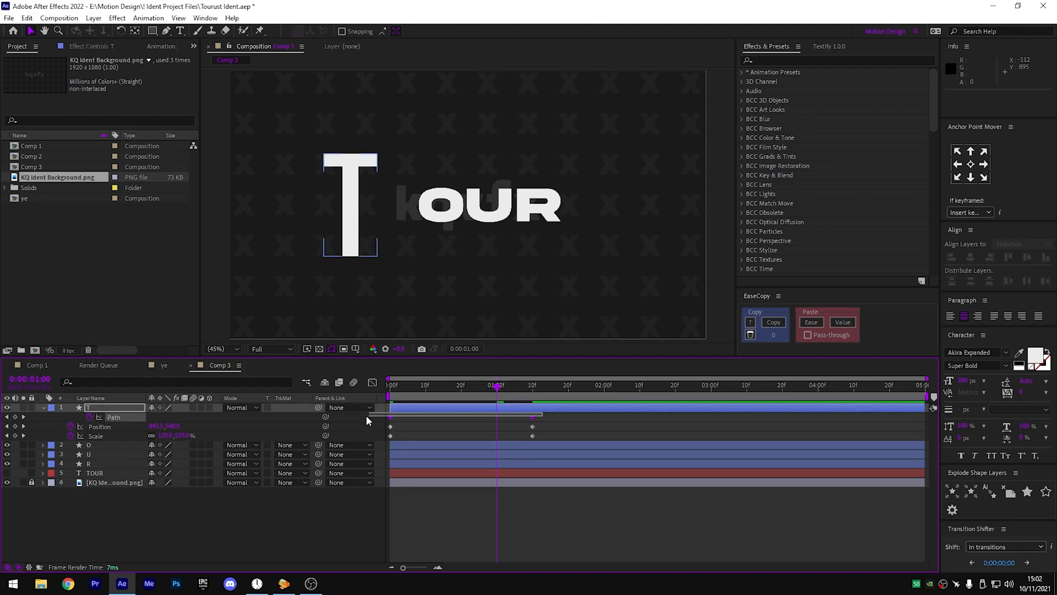
click(389, 418)
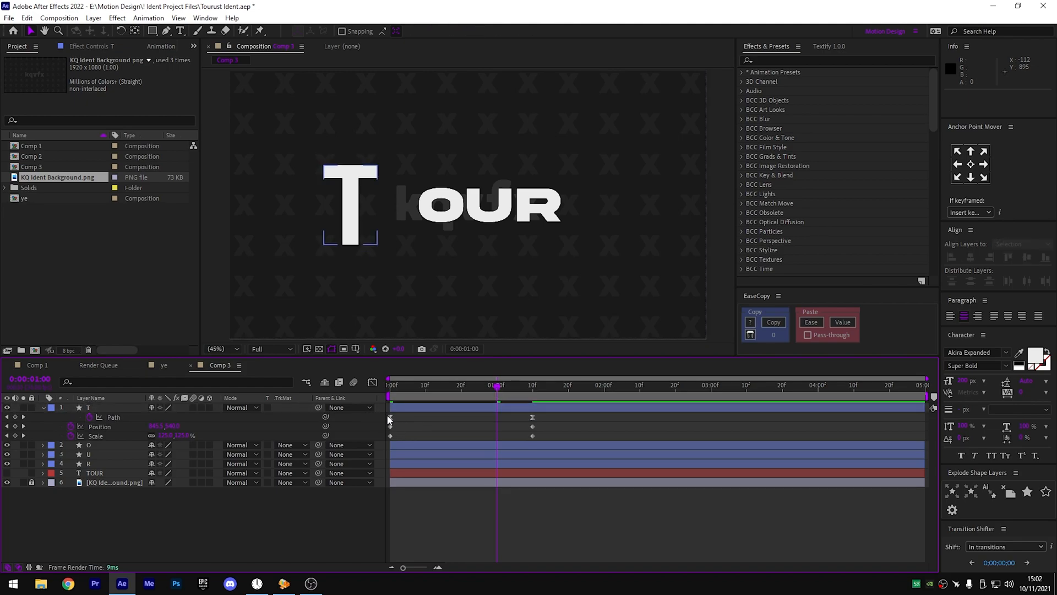
- In the T layer's Path speed graph, lengthen the last keyframe's incoming influence so the speed peaks early and slows gradually
click(390, 418)
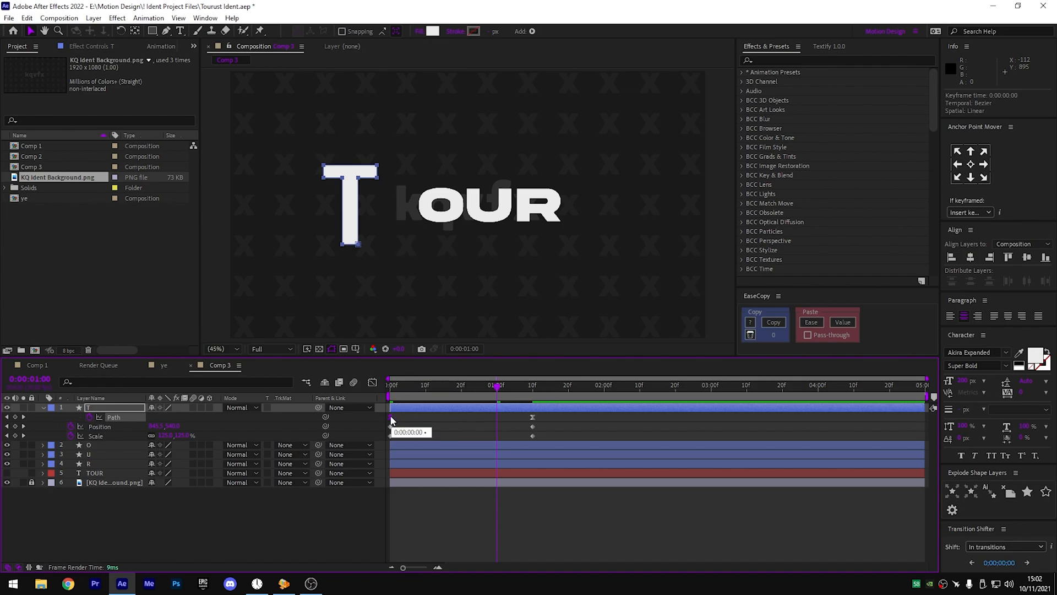
right_click(392, 419)
mouse_move(438, 552)
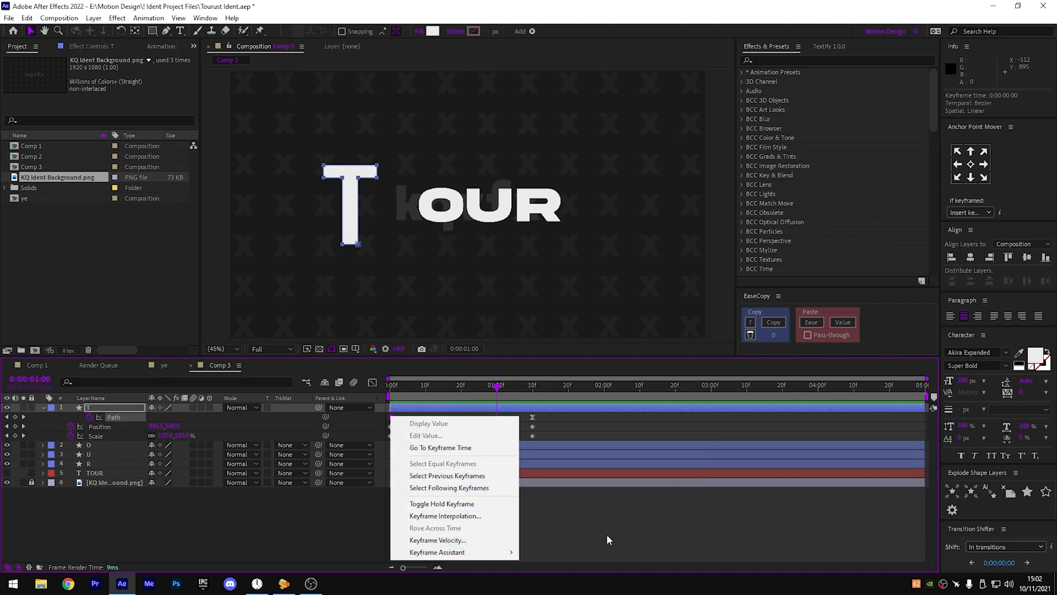
click(584, 421)
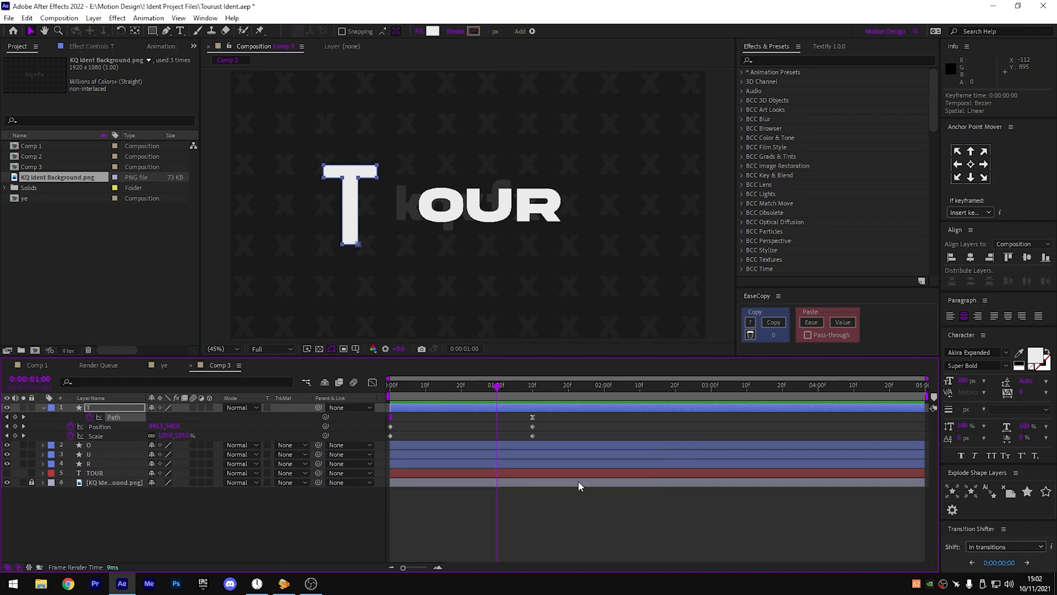
click(371, 383)
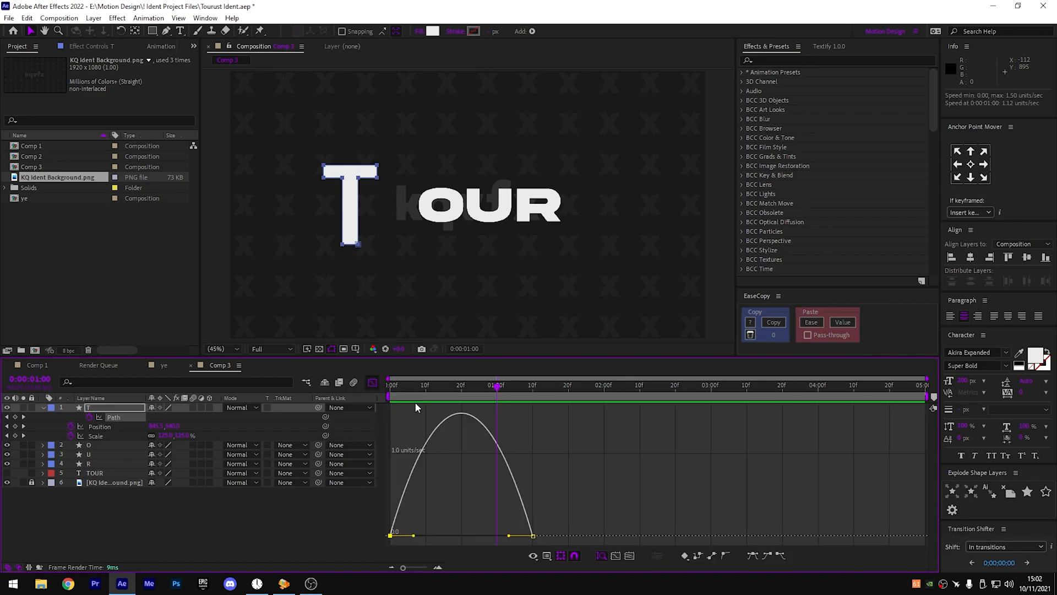
drag(509, 535, 431, 537)
drag(380, 387, 481, 416)
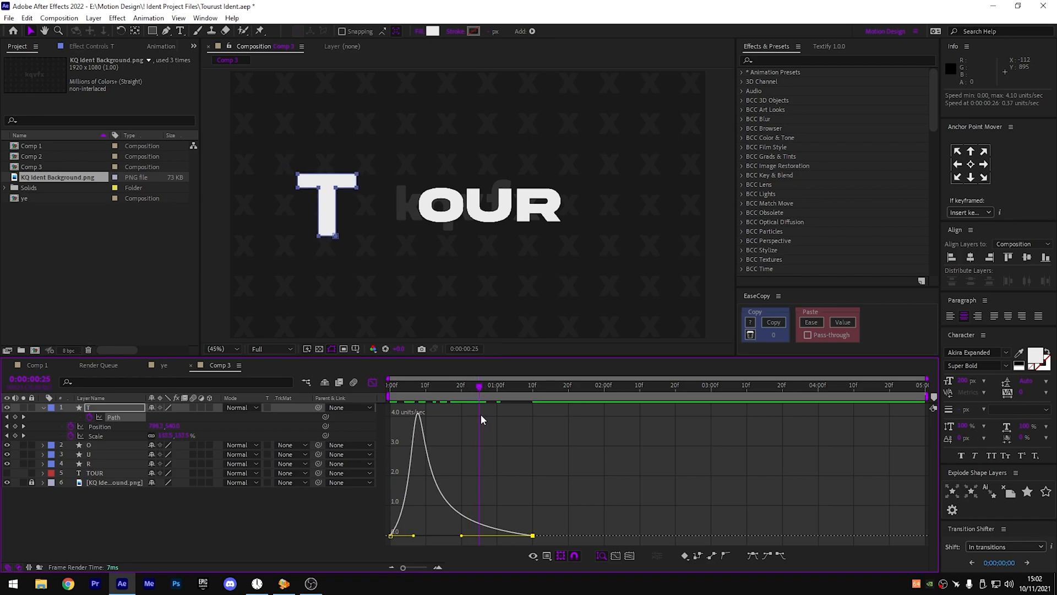
click(373, 382)
- Add a Path keyframe to the T layer at 0:00:00:25, shorten its incoming influence in the speed graph, and preview the animation
click(15, 417)
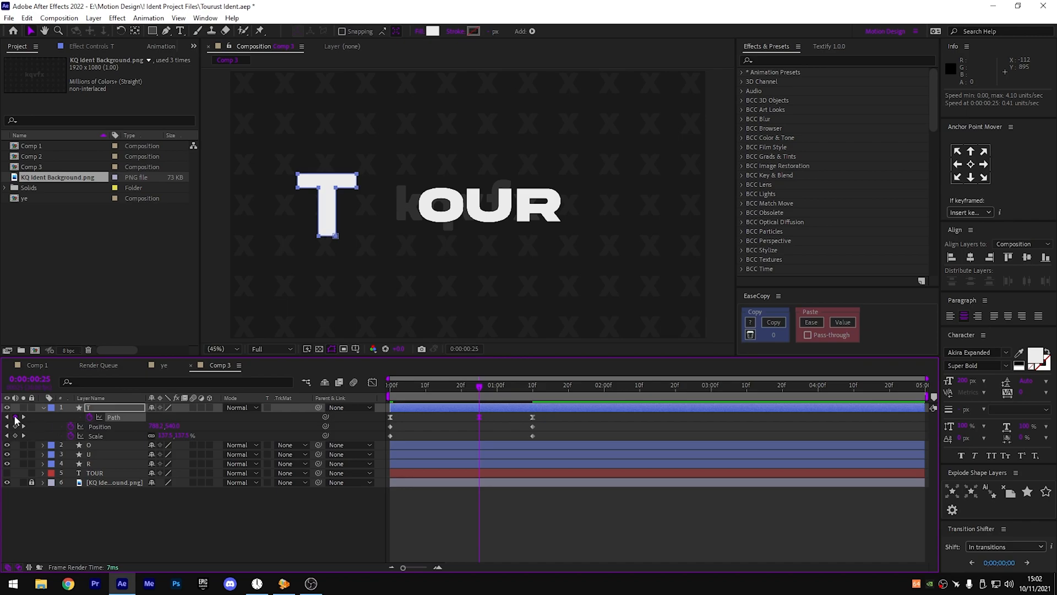
click(373, 382)
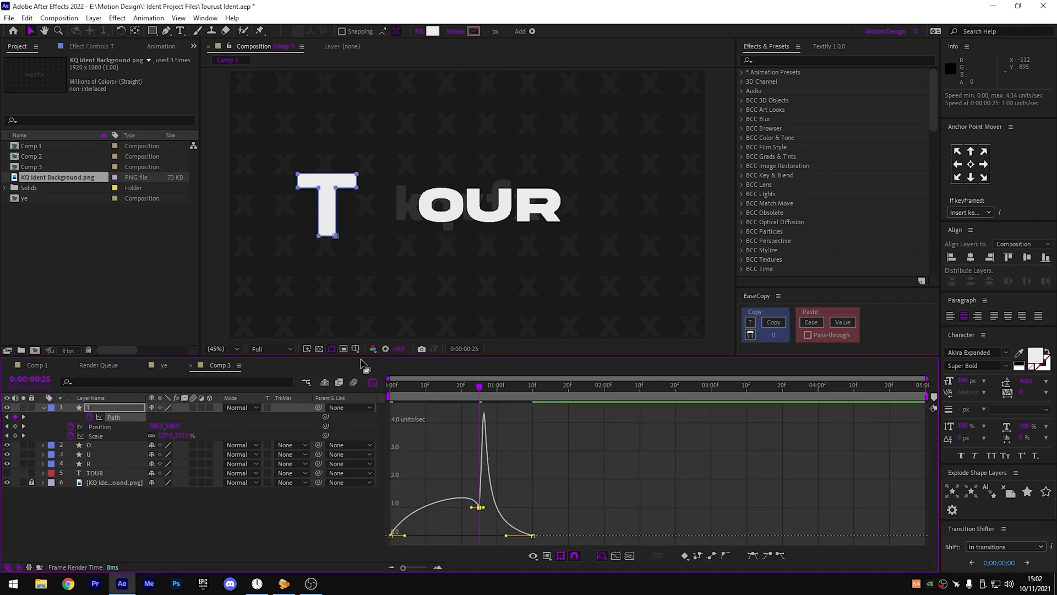
drag(474, 510, 480, 513)
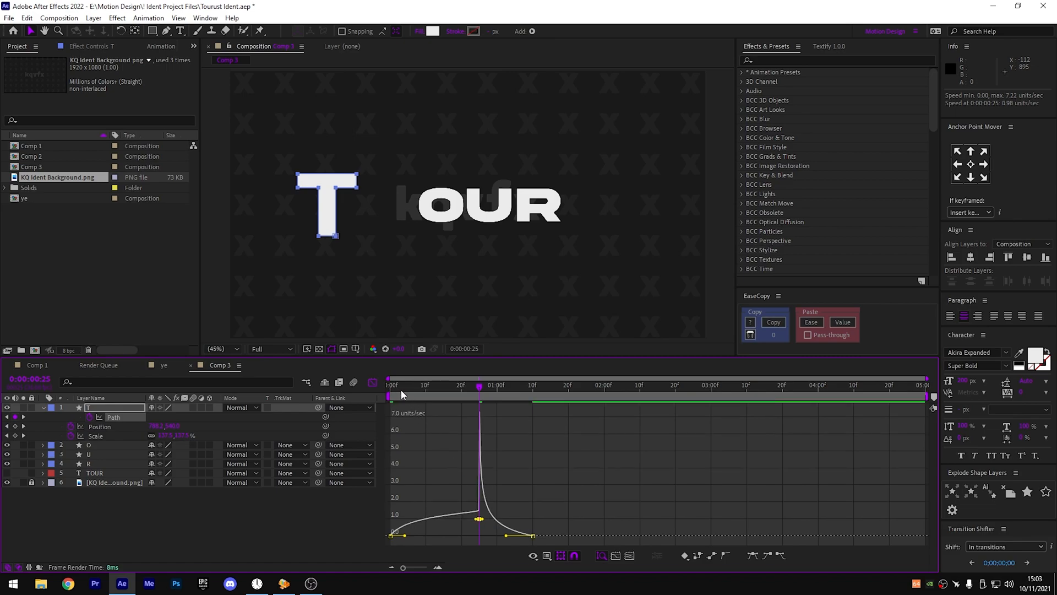
key(space)
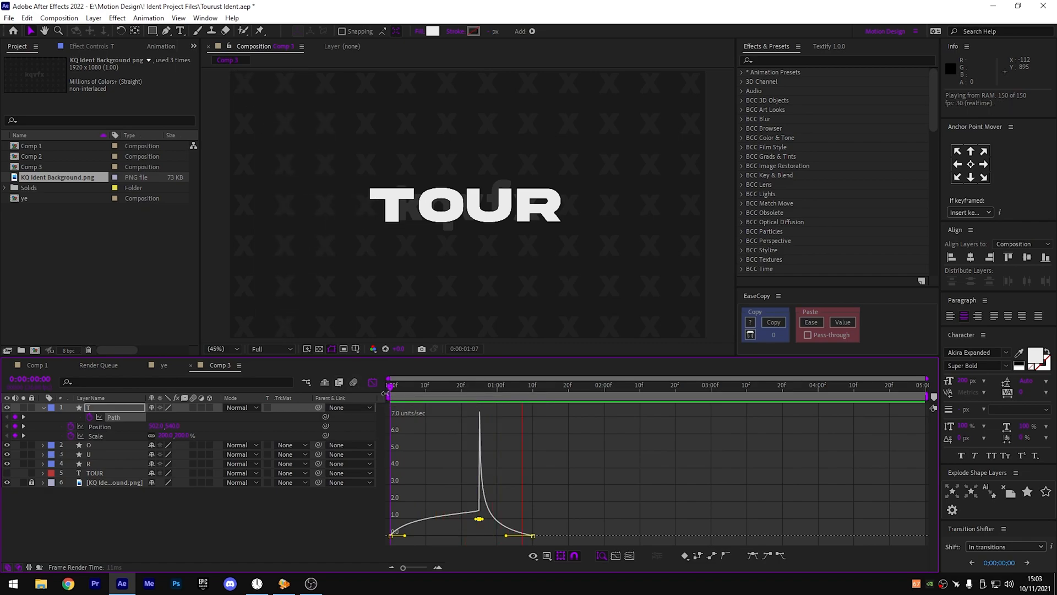
key(space)
key(space)
key(space)
click(372, 382)
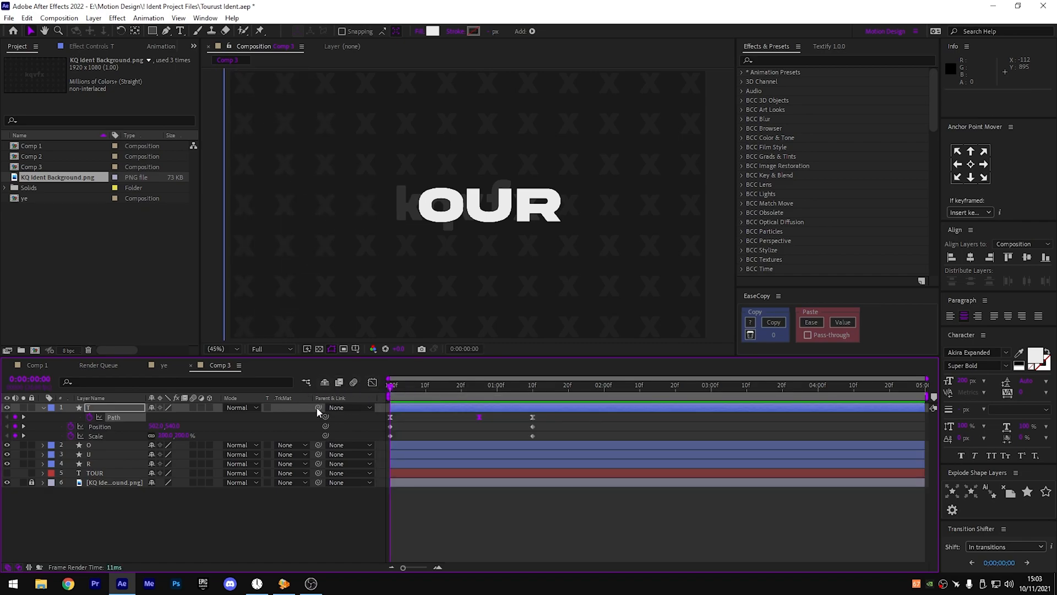
- Easy Ease the T layer's Position and Scale keyframes and reshape the Position speed graph for a fast start and long slowdown
click(123, 427)
click(581, 433)
drag(553, 437, 376, 425)
key(F9)
key(F2)
click(390, 426)
click(373, 382)
drag(412, 537, 369, 534)
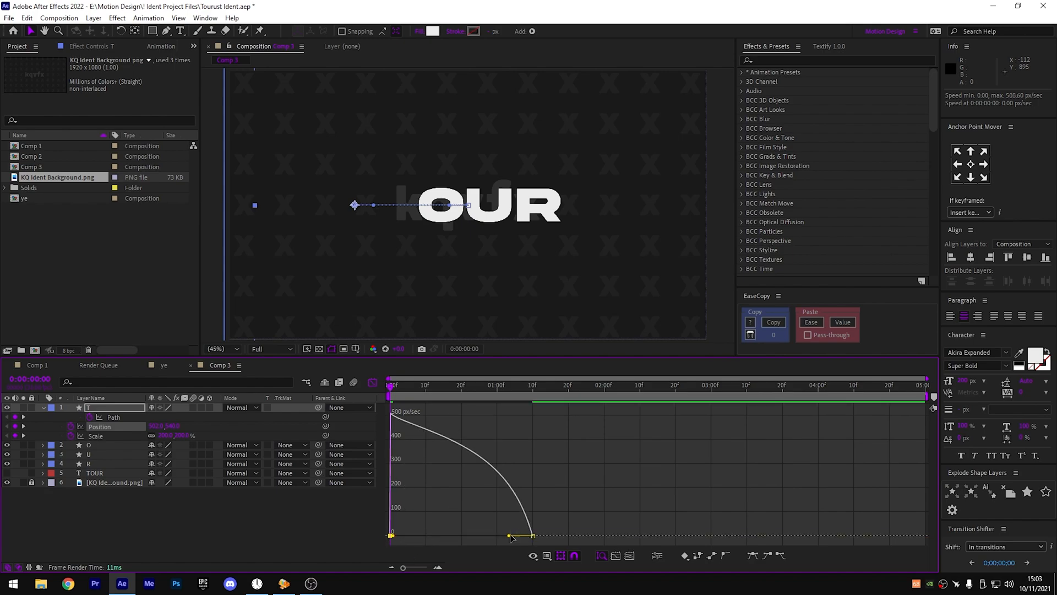
drag(508, 536, 461, 535)
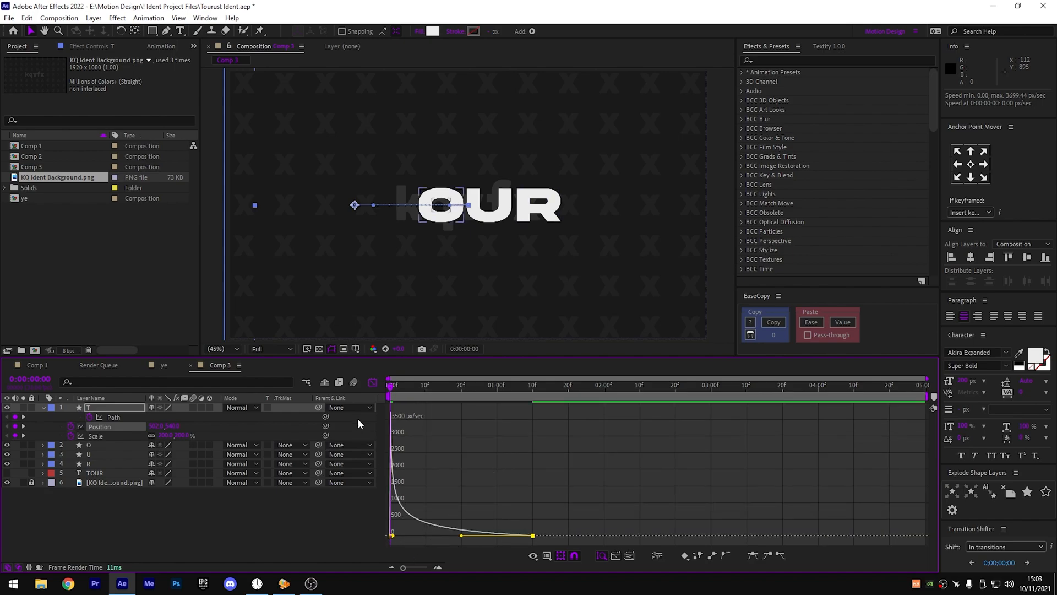
click(373, 382)
- Lengthen the incoming influence of the T layer's last Scale keyframe in the speed graph and preview the animation
click(390, 436)
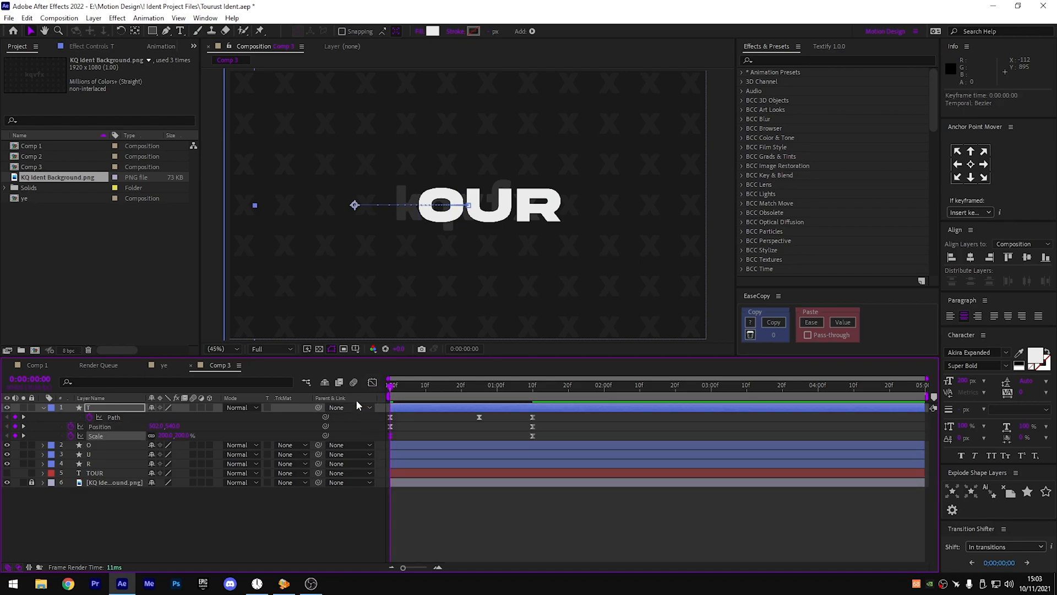
click(373, 383)
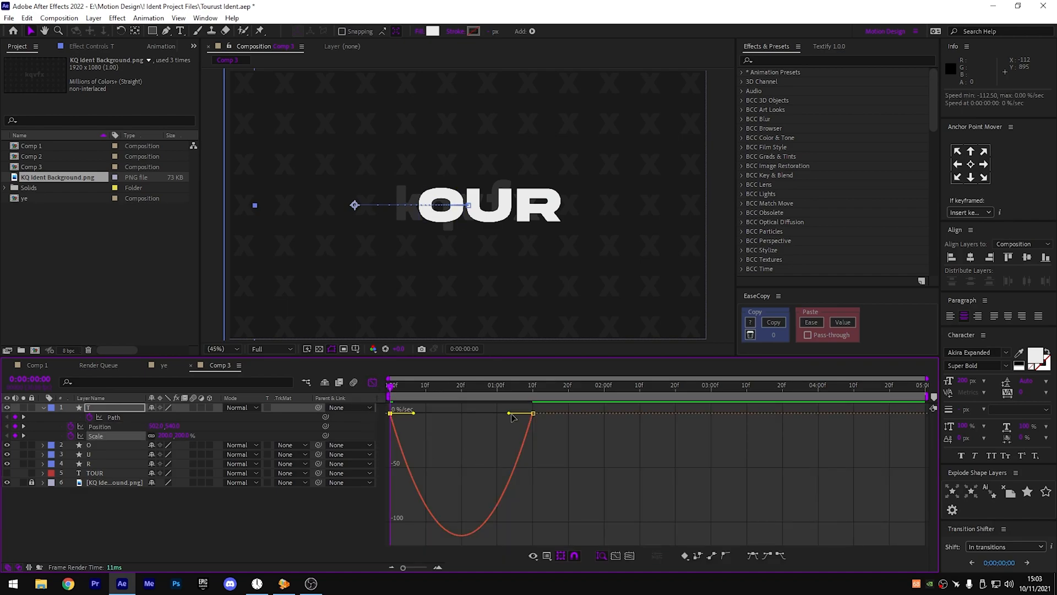
drag(509, 414, 462, 413)
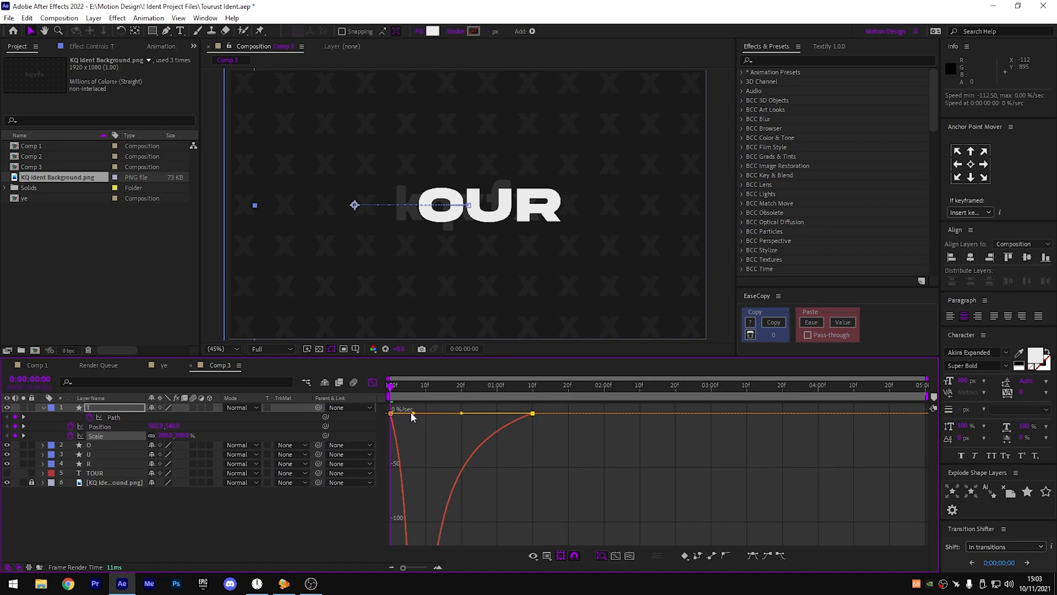
click(372, 381)
key(space)
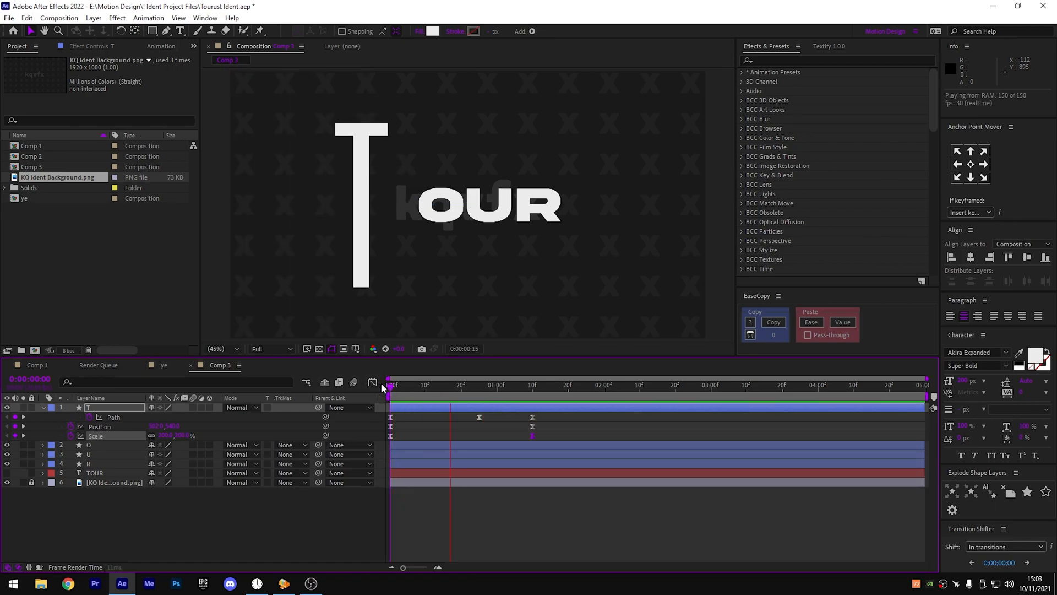
key(space)
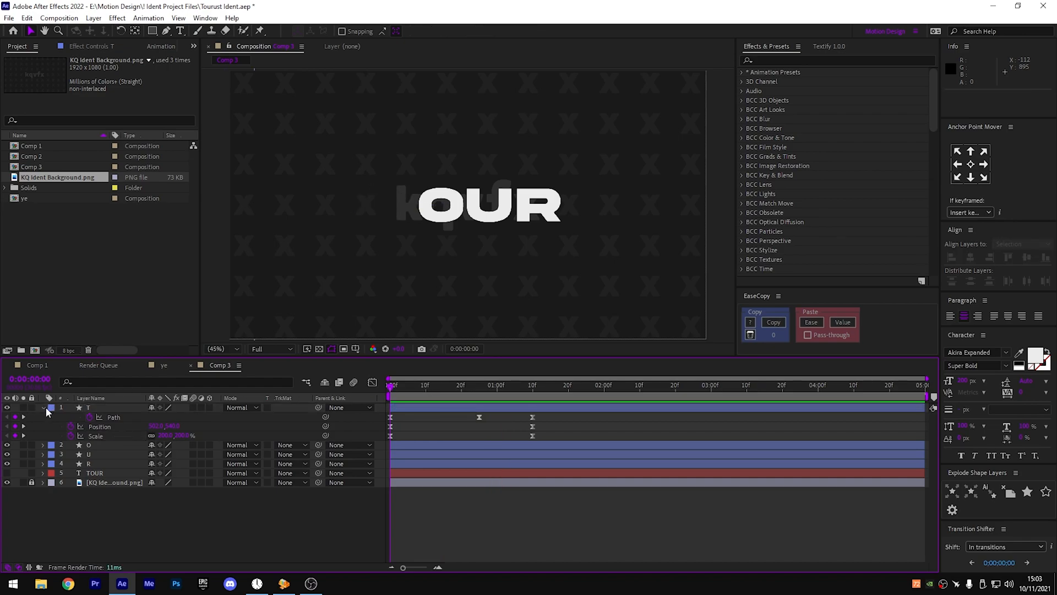
- Collapse the T layer and start a Scale keyframe on the O layer at 0:00:01:10
click(43, 408)
click(100, 416)
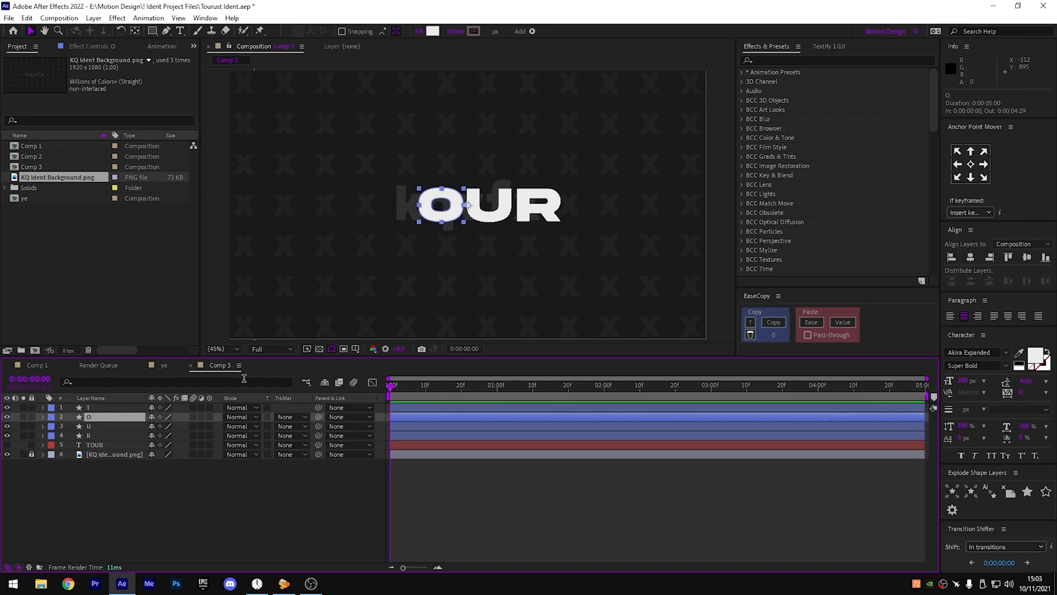
click(533, 391)
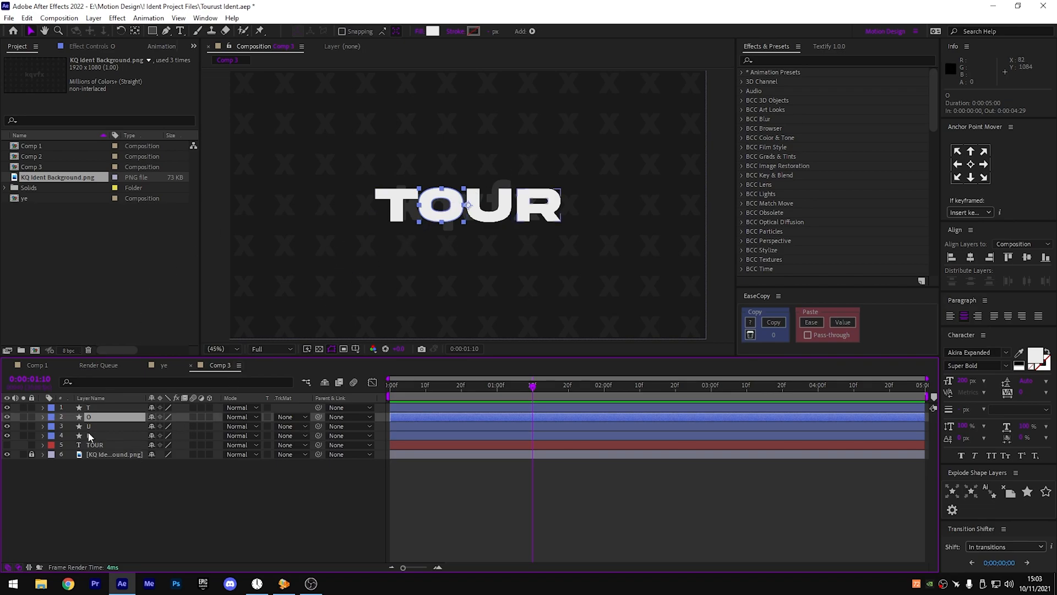
key(s)
click(71, 426)
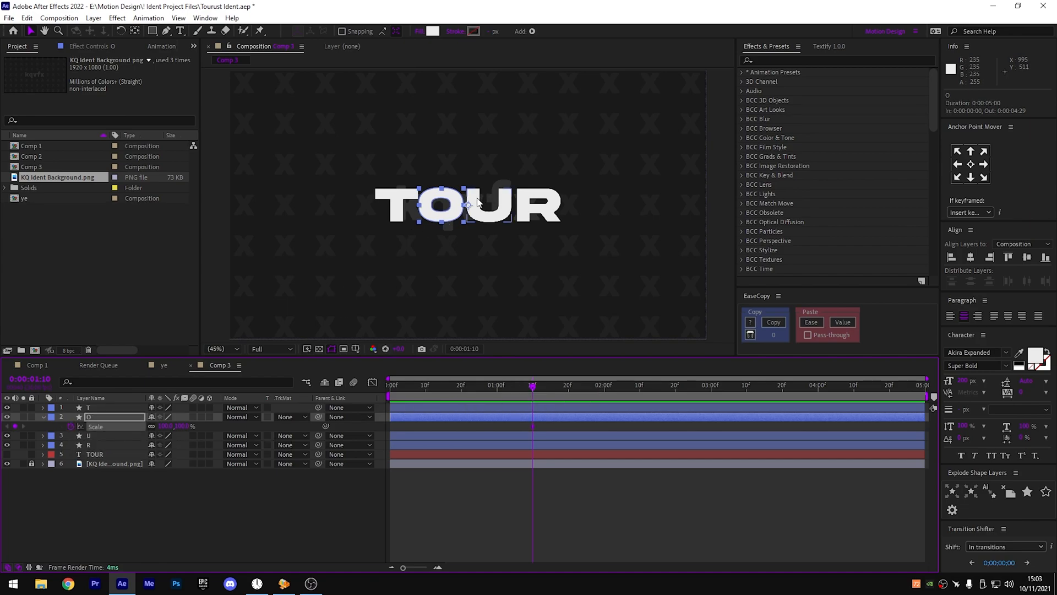
- Try to shift the O layer's anchor point within the composition and show its Anchor Point property
scroll(469, 209, up, 5)
scroll(475, 209, down, 4)
click(223, 349)
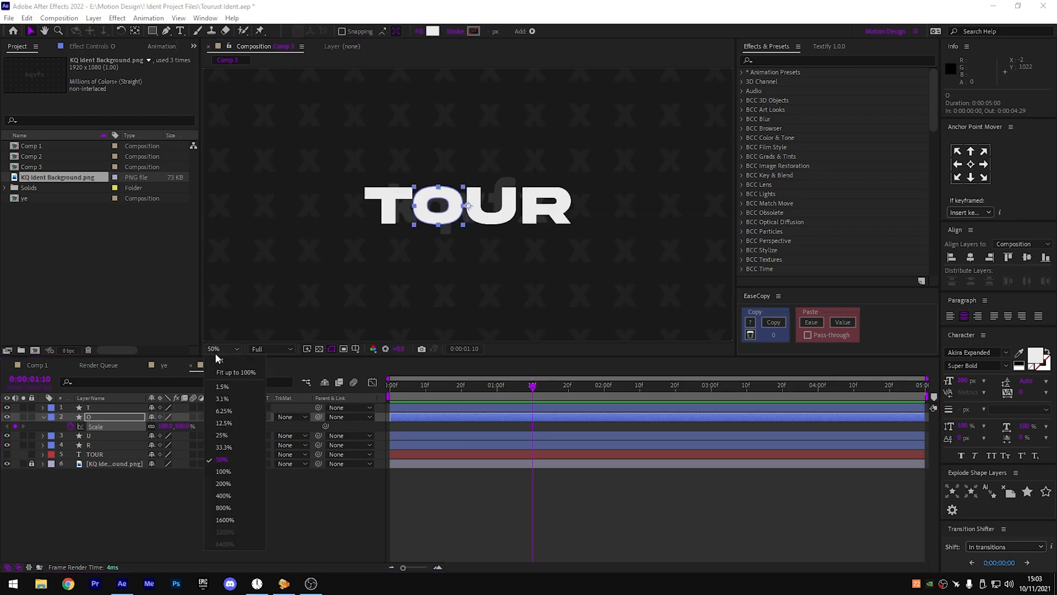
click(221, 509)
key(y)
mouse_move(468, 205)
mouse_down()
mouse_move(406, 184)
mouse_move(471, 197)
mouse_move(466, 205)
mouse_up()
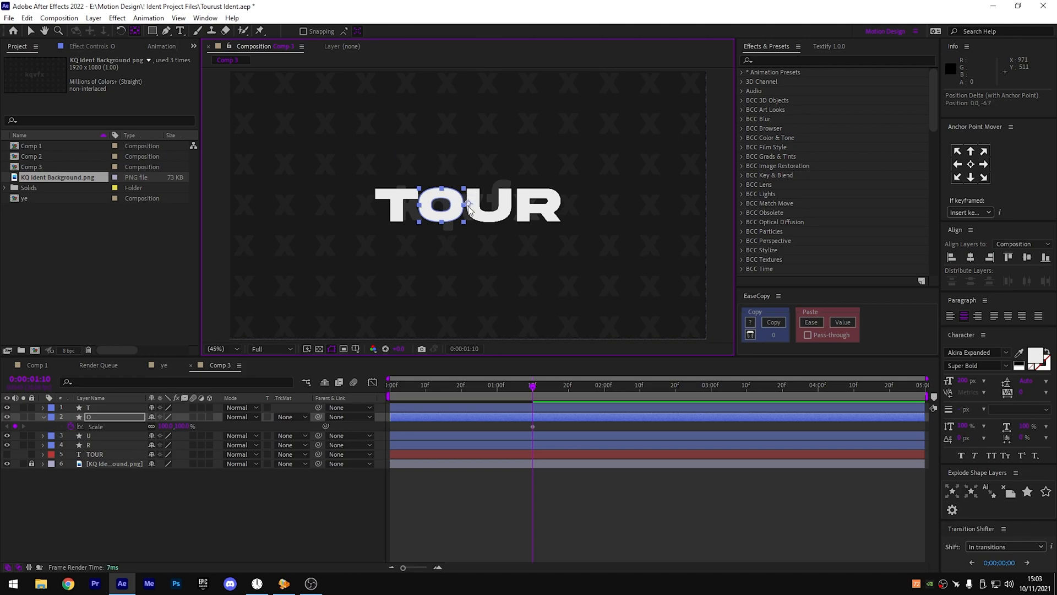
key(a)
- Add a Scale keyframe to the O layer at 0:00:01:15 and set its scale to 0% at 0:00:00:15
click(548, 386)
key(s)
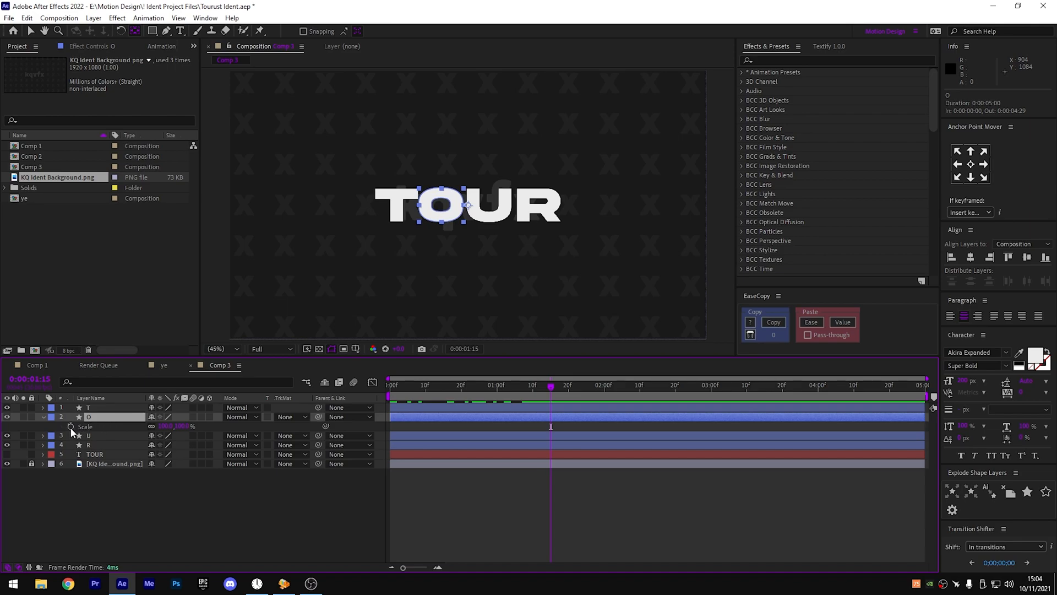
click(71, 426)
drag(420, 394, 444, 389)
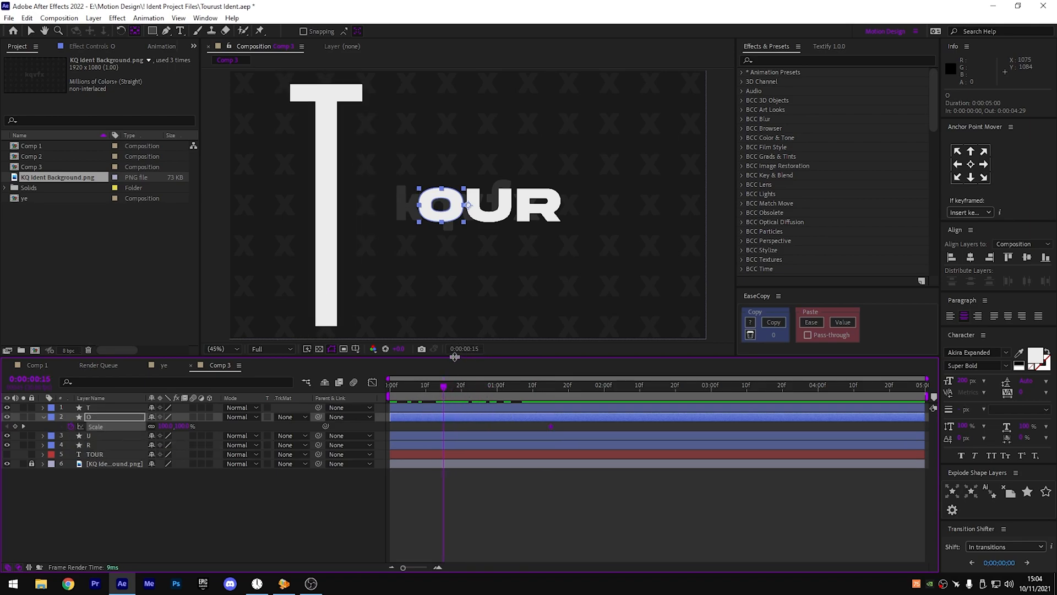
key(u)
key(u)
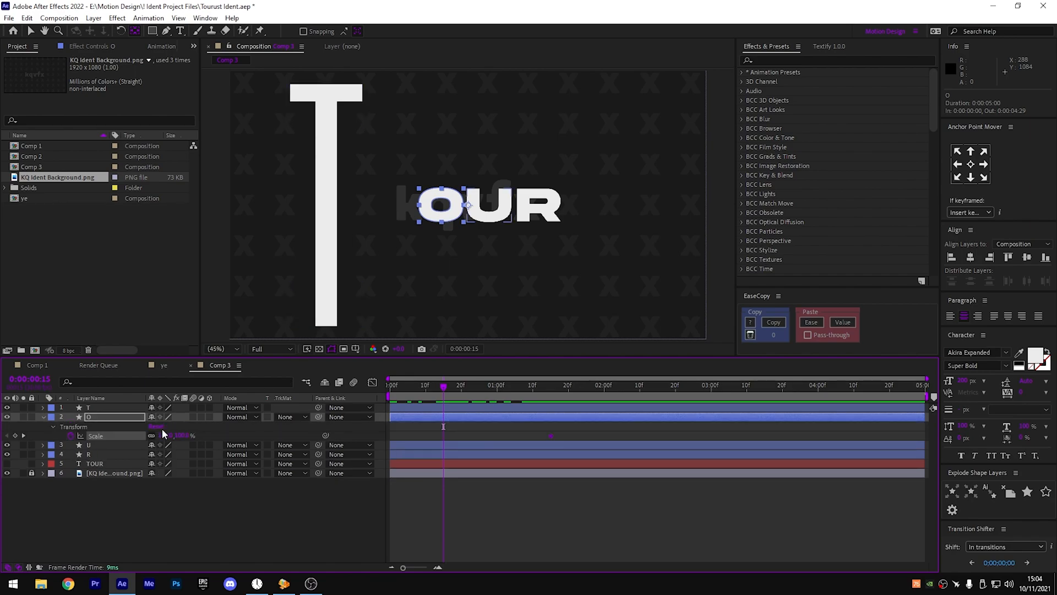
click(167, 435)
text(0)
key(Return)
- Easy Ease the O layer's Scale keyframes, lengthen the last keyframe's incoming influence in the speed graph, and preview the result
key(v)
drag(576, 426, 374, 456)
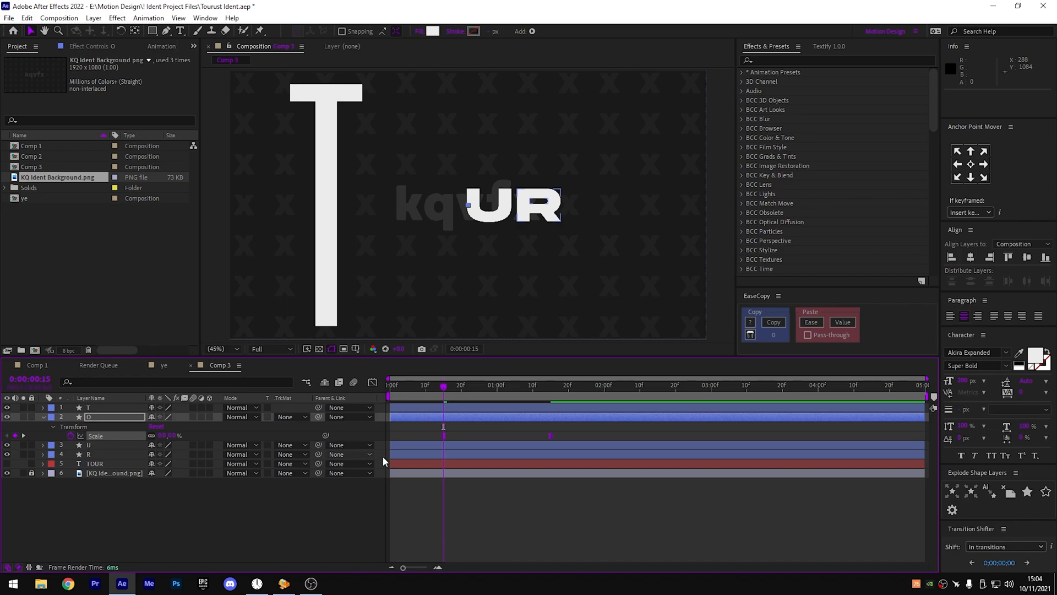
click(476, 438)
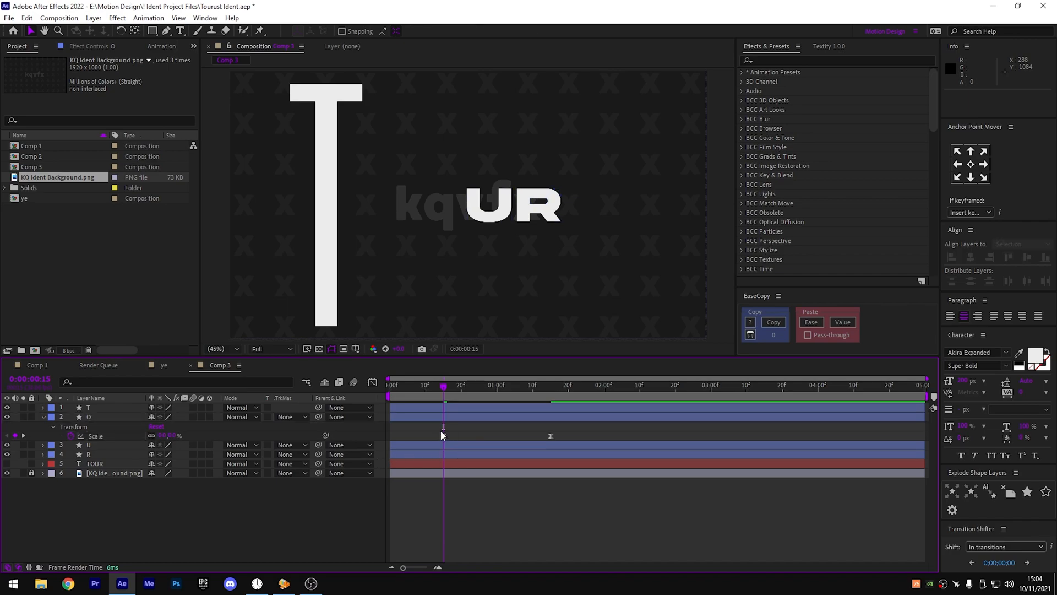
click(444, 435)
key(shift+F3)
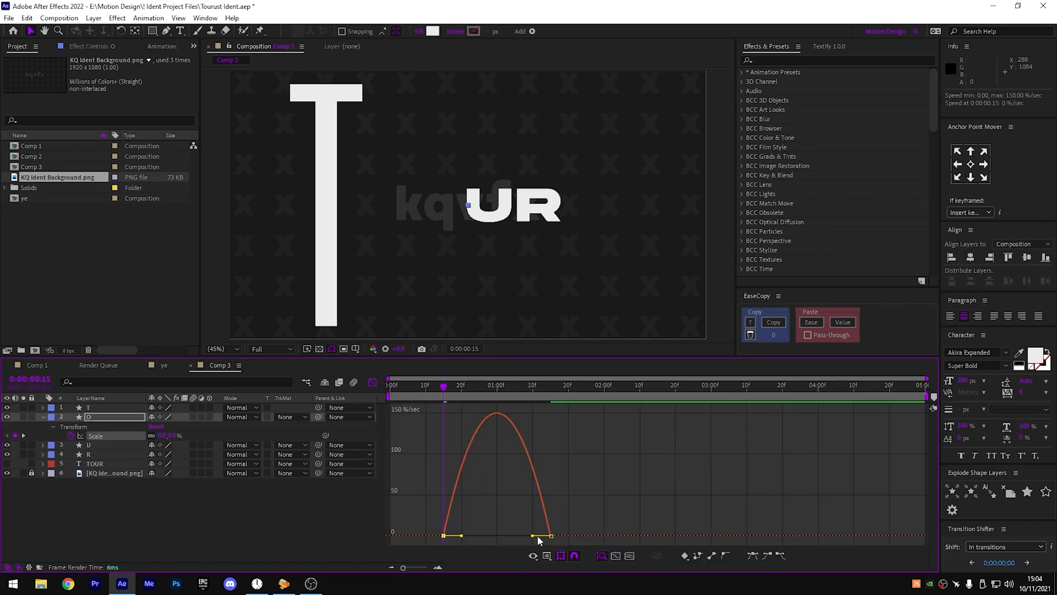
drag(532, 537, 496, 537)
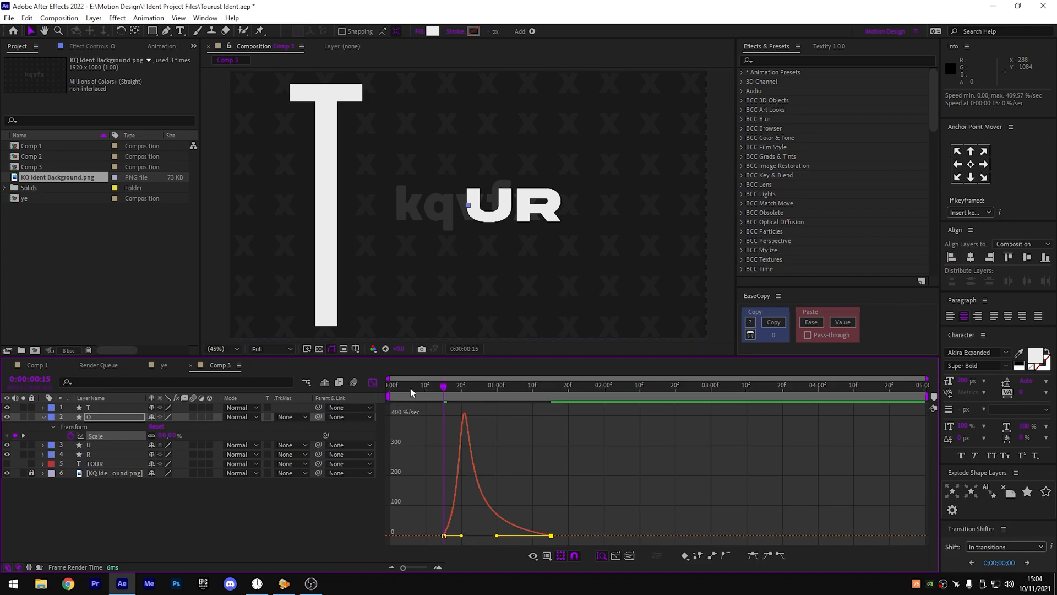
drag(425, 384, 348, 386)
key(space)
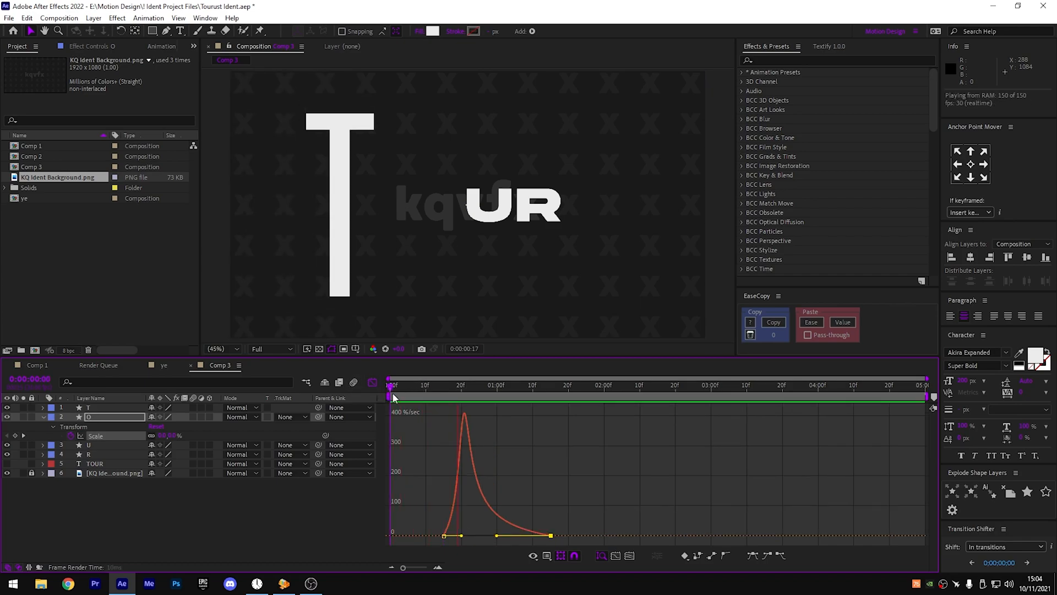
mouse_move(442, 399)
mouse_down()
mouse_move(494, 394)
mouse_move(446, 400)
mouse_up()
click(374, 384)
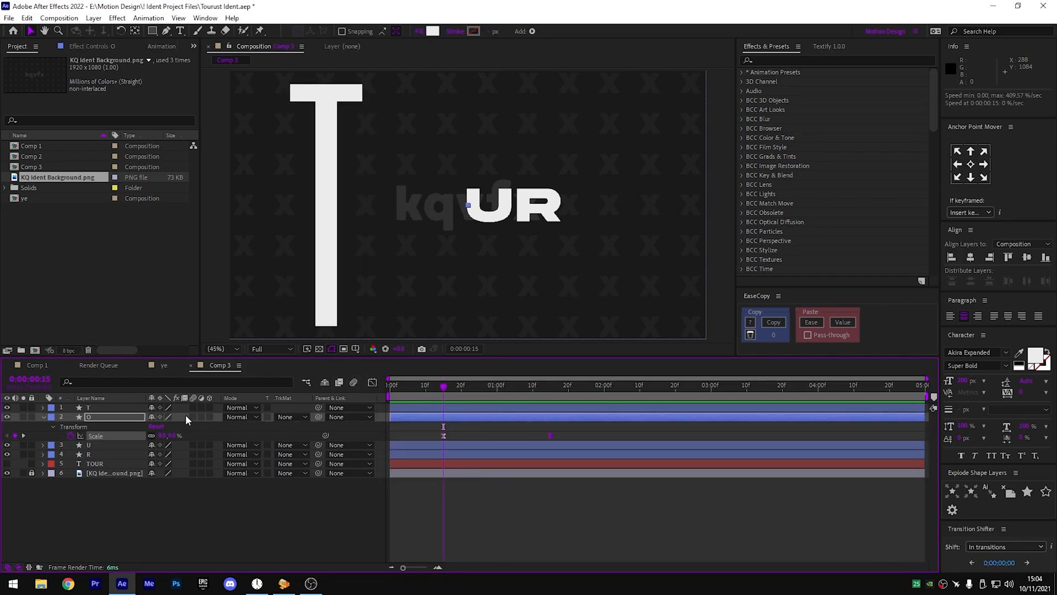
- At 0:00:01:15, move the O layer's anchor point to the middle of the letter's left edge and preview the animation
key(y)
click(553, 394)
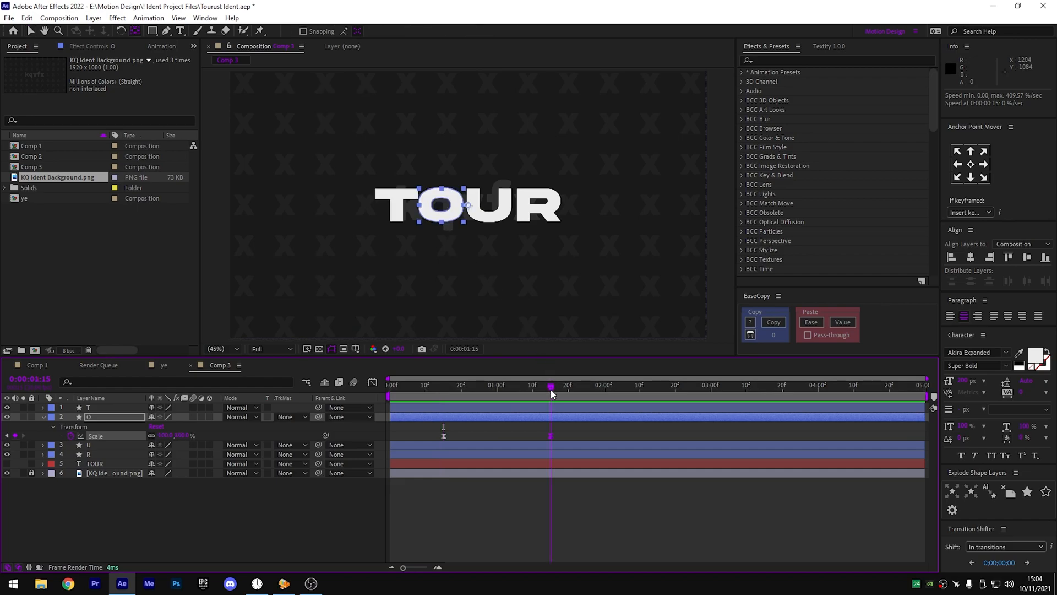
drag(467, 205, 422, 207)
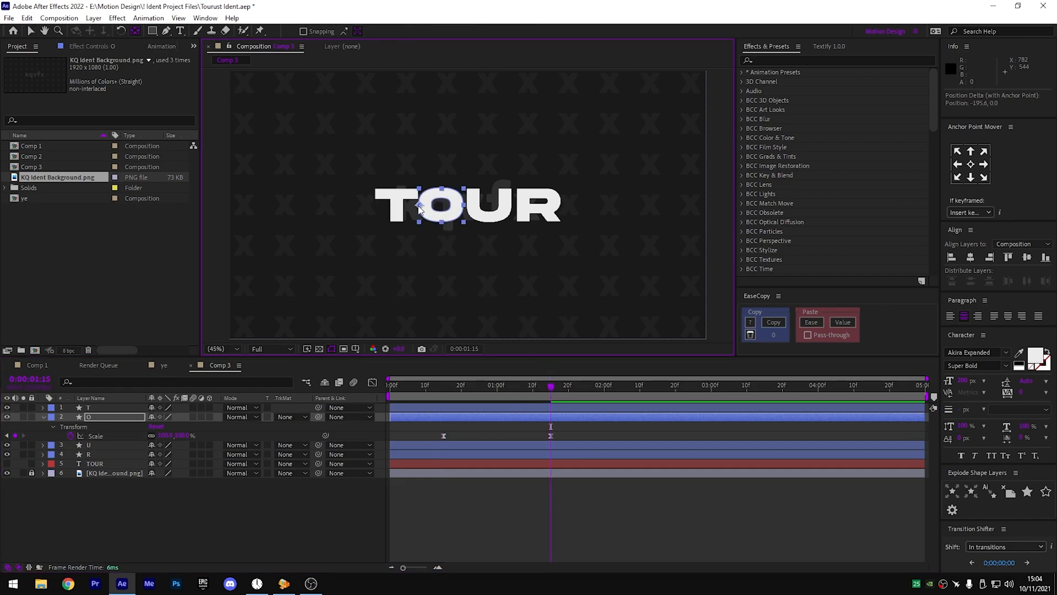
click(957, 166)
click(351, 382)
key(space)
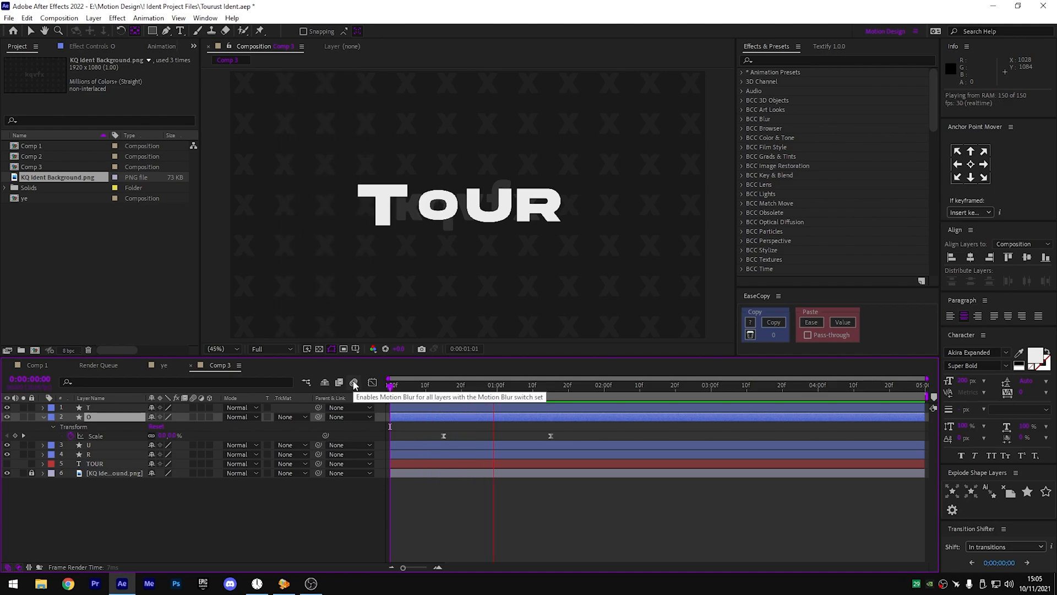
key(space)
key(space)
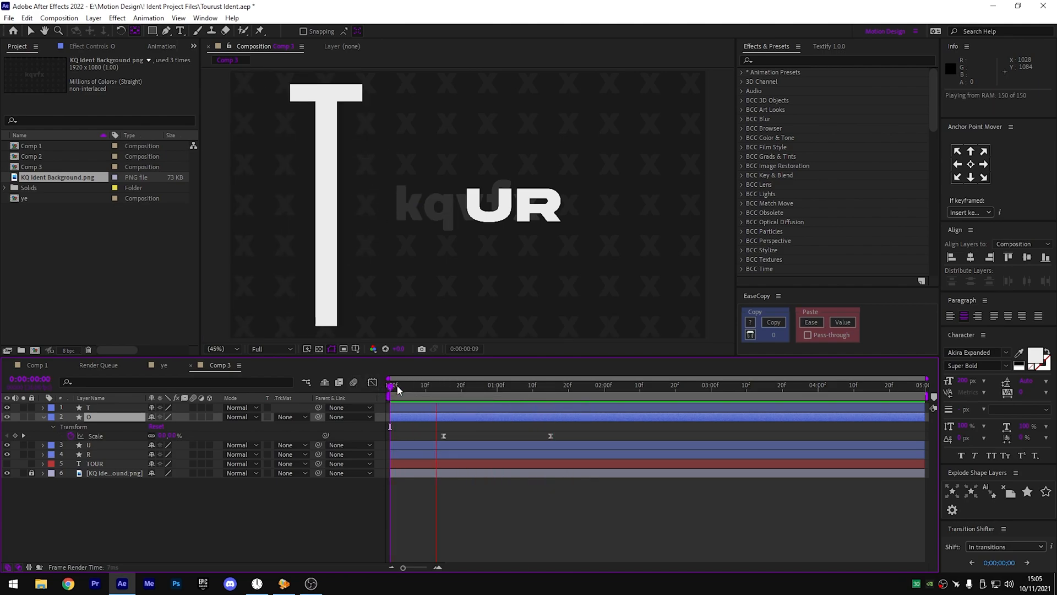
- At 0:00:01:10, centre the U layer's anchor point within the letter
key(space)
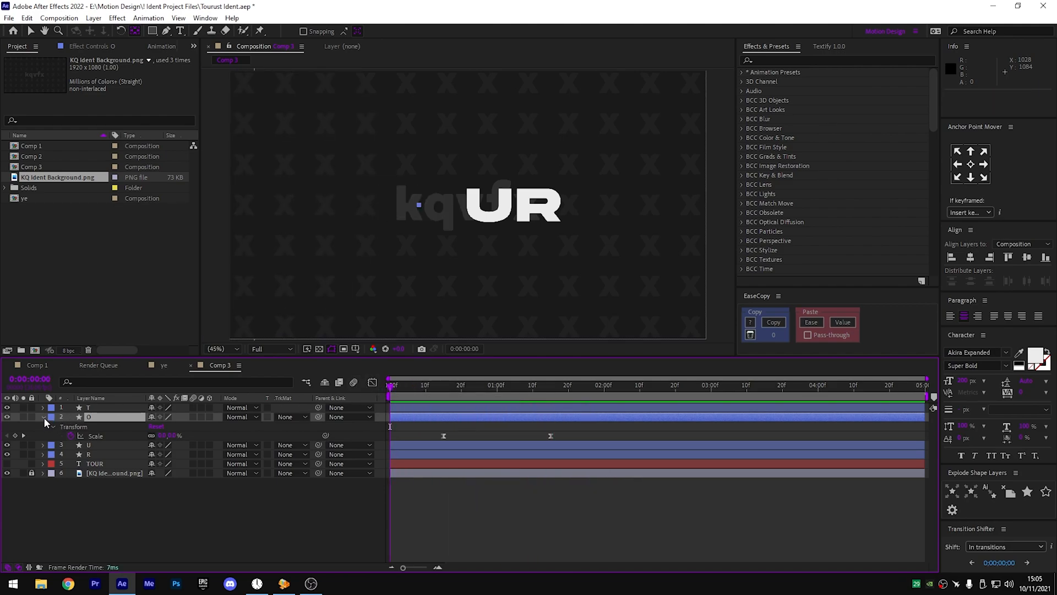
click(44, 417)
click(97, 426)
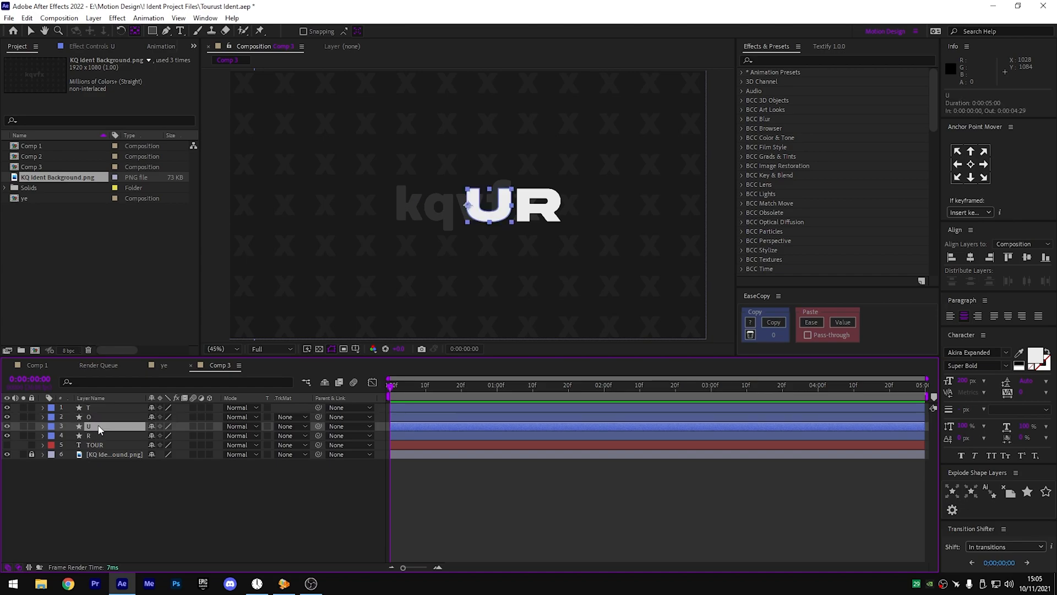
click(530, 387)
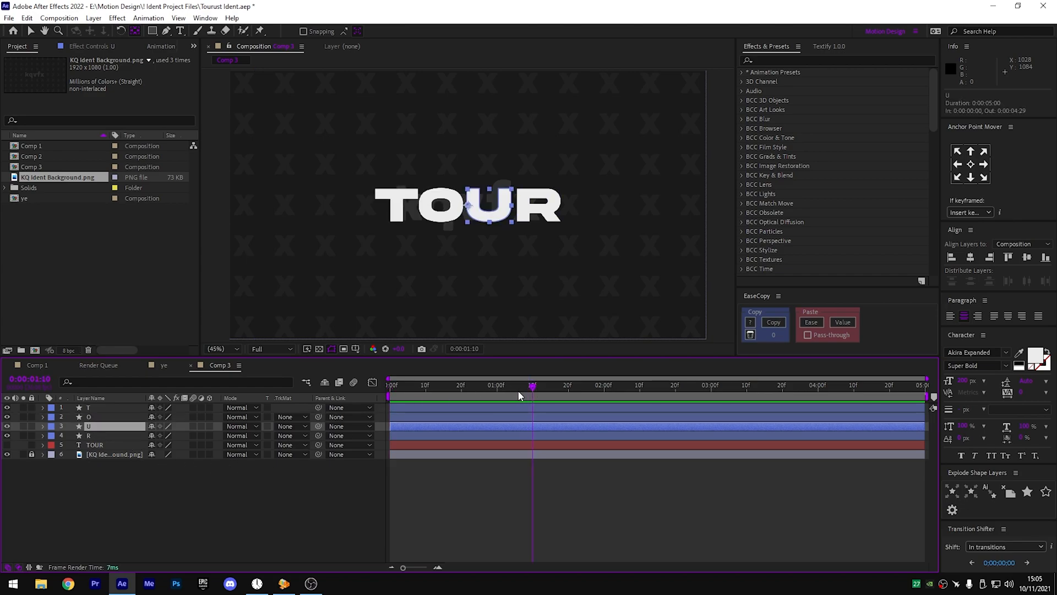
key(ctrl+alt+Home)
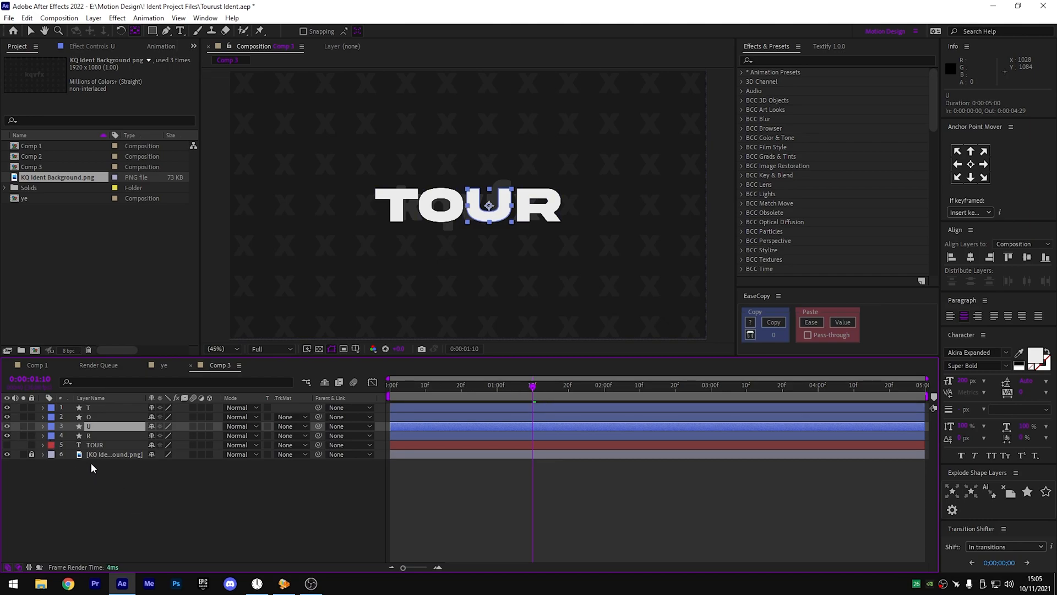
- Add Path, Scale and Position keyframes to the U layer at 0:00:01:10
click(101, 382)
text(path)
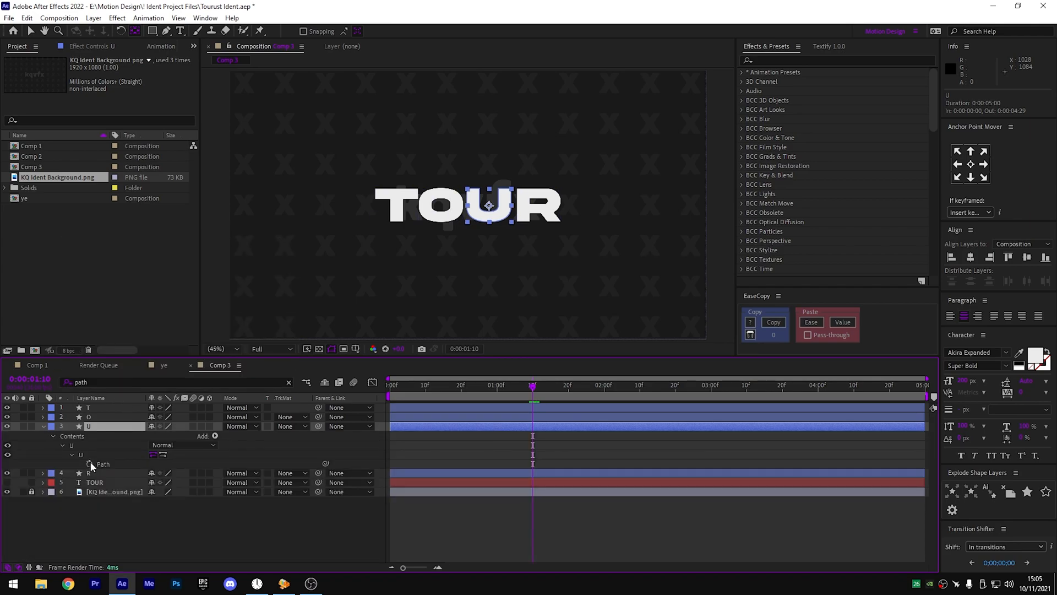
click(90, 464)
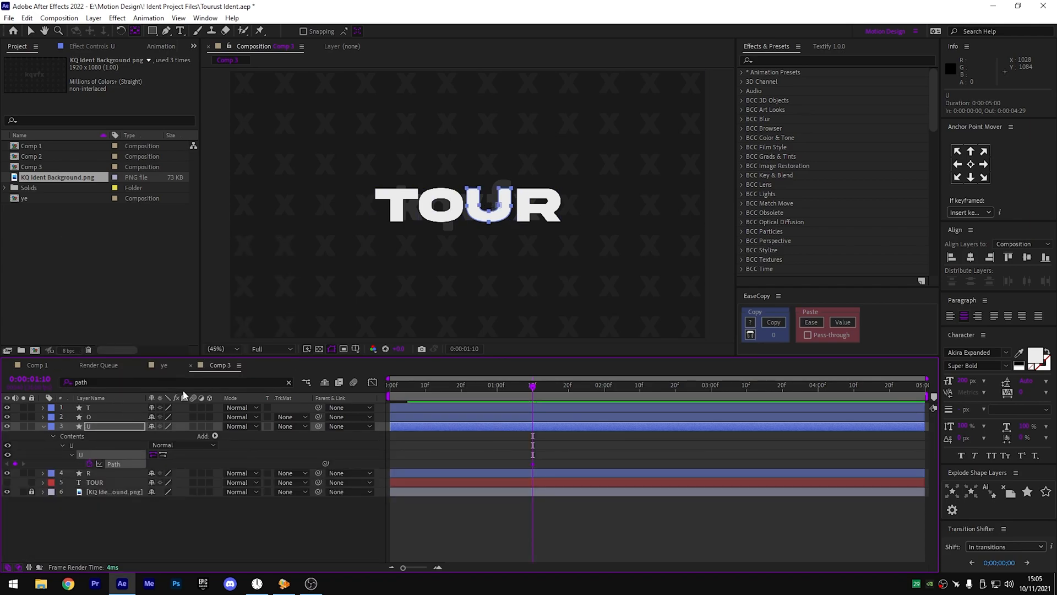
click(286, 383)
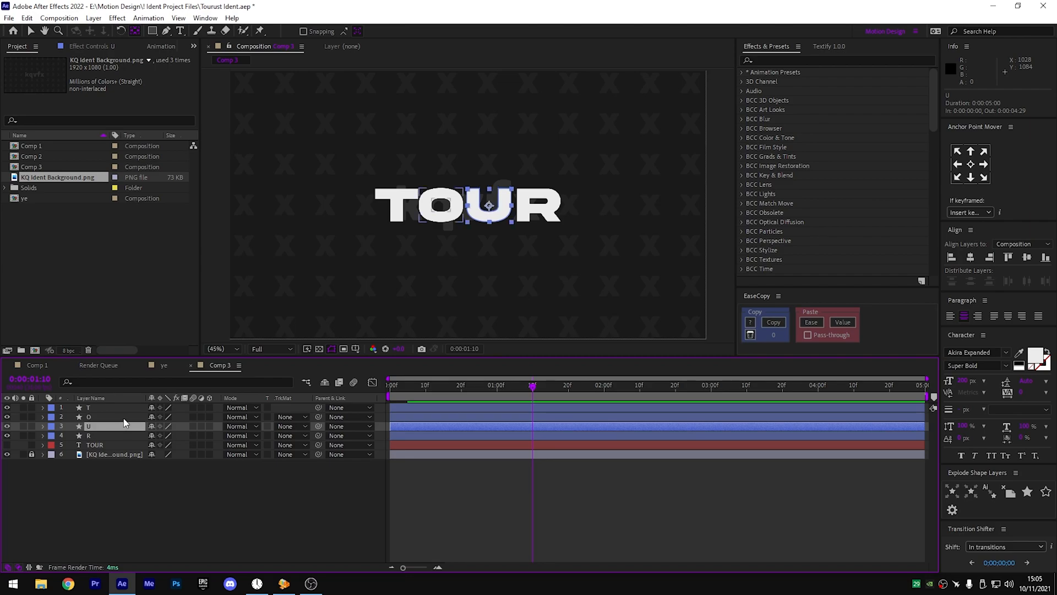
key(u)
key(shift+s)
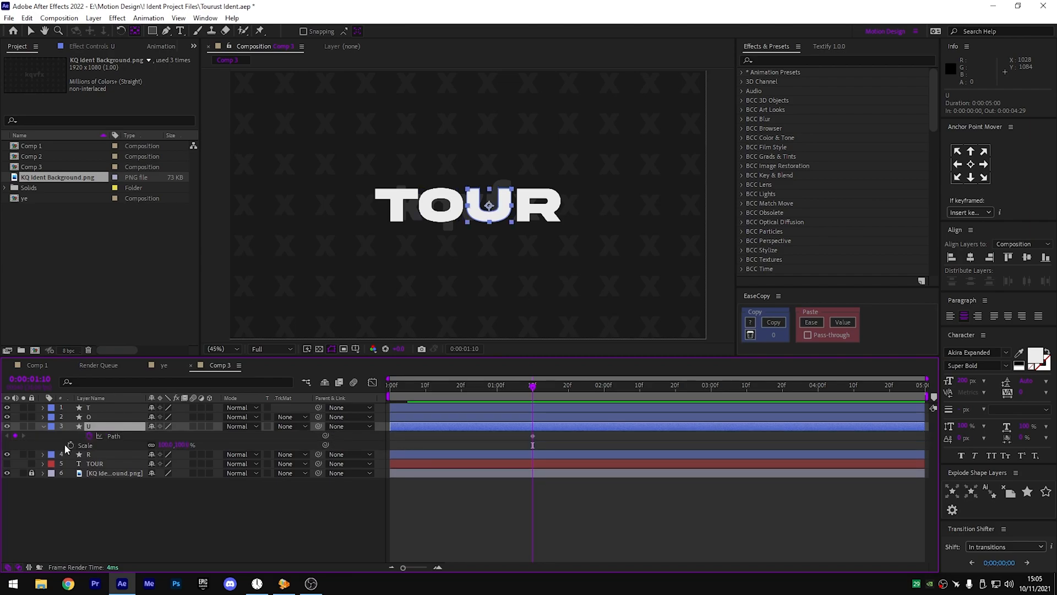
click(70, 445)
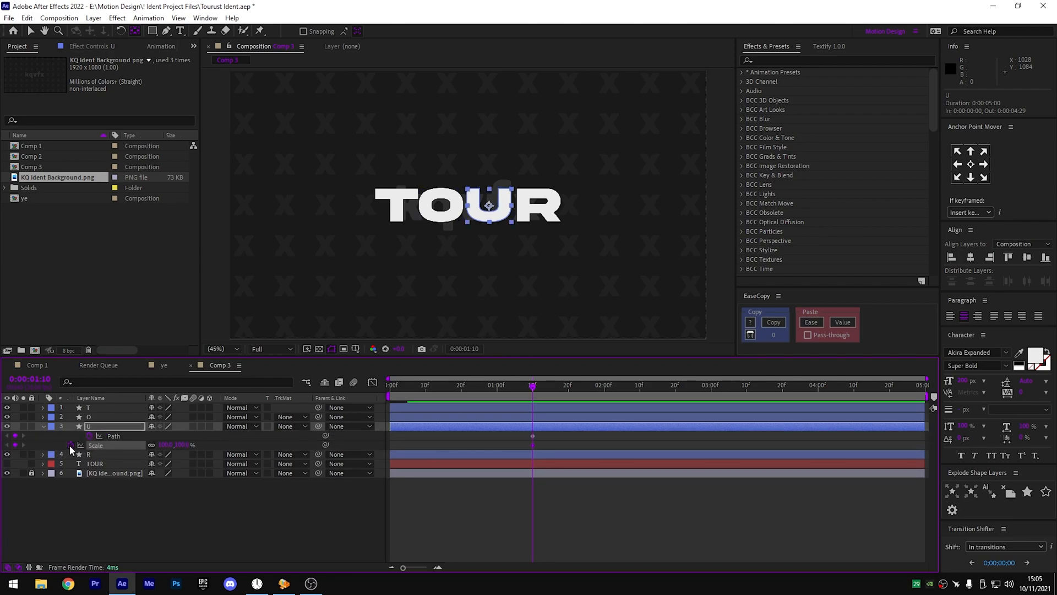
key(shift+p)
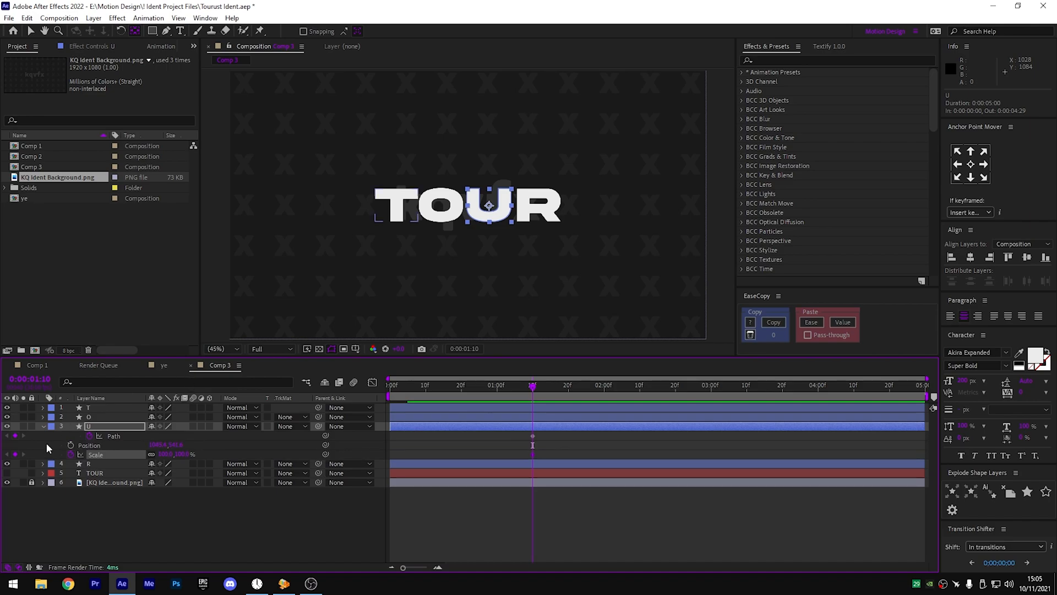
click(70, 445)
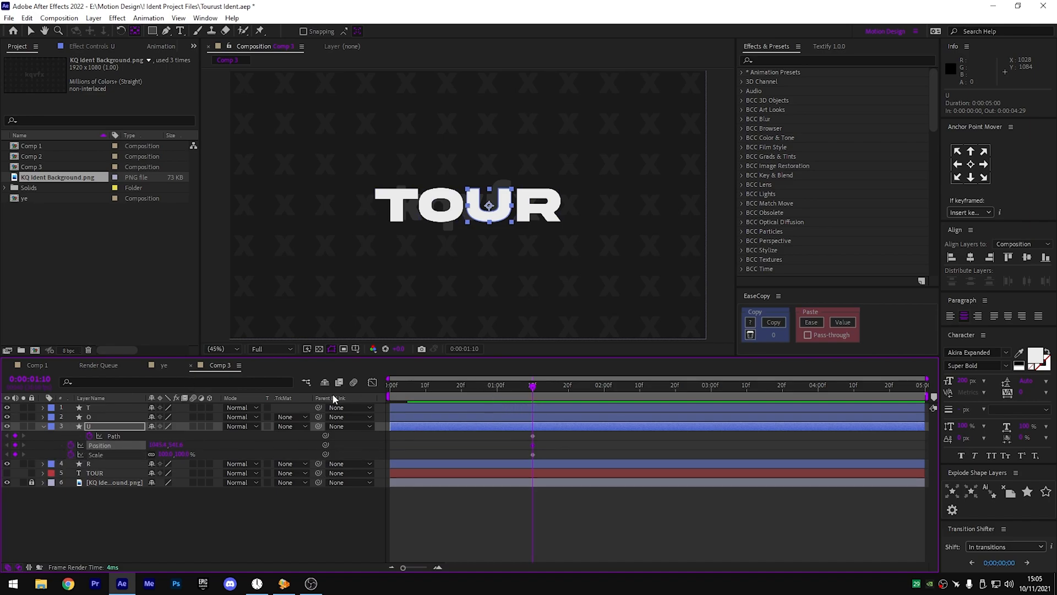
- At 0:00:00:00, stretch the U's arms far upward by moving only the top points of its path
drag(437, 387, 286, 377)
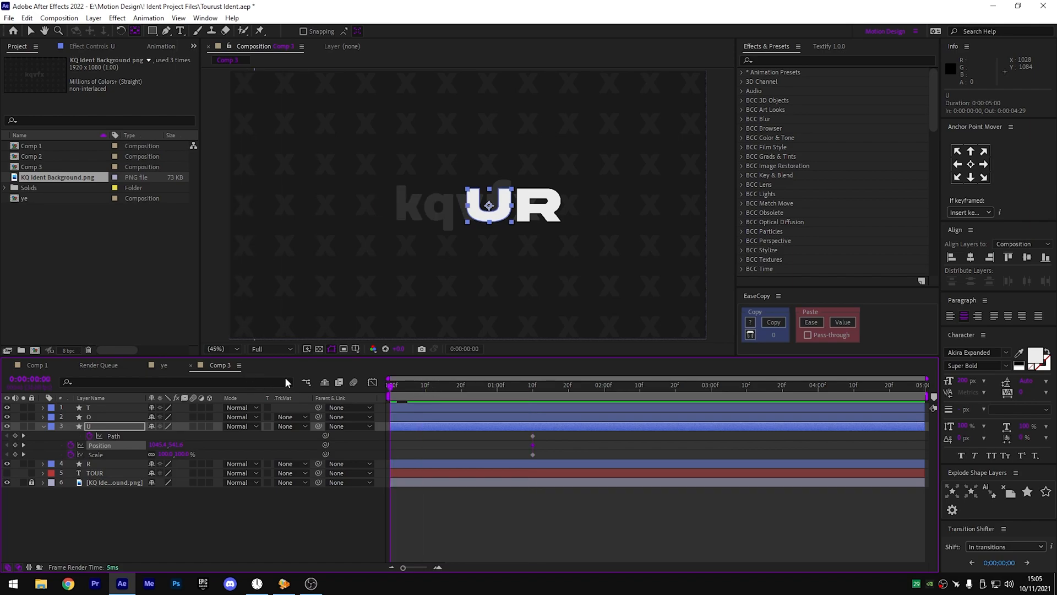
click(110, 435)
drag(448, 197, 477, 214)
key(v)
click(125, 435)
click(116, 427)
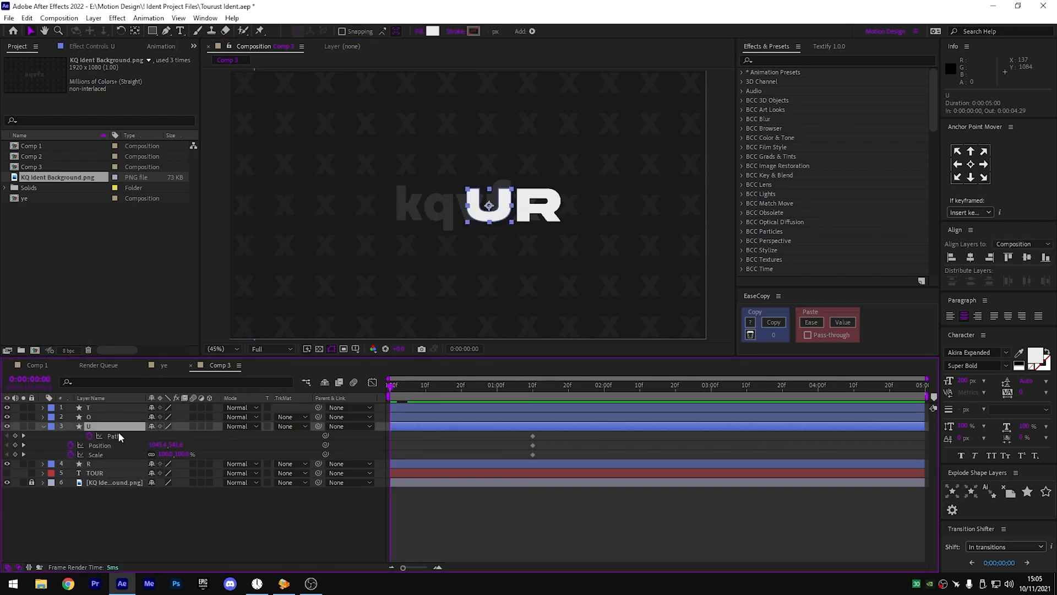
drag(447, 161, 509, 194)
key(shift+Up)
key(shift+Up)
key(shift+Up)
key(shift+Up)
key(shift+Up)
key(shift+Up)
key(shift+Up)
key(shift+Up)
key(shift+Up)
key(shift+Up)
key(shift+Up)
key(shift+Up)
key(shift+Up)
key(shift+Up)
key(shift+Up)
key(shift+Up)
key(shift+Up)
key(shift+Up)
key(shift+Up)
key(shift+Up)
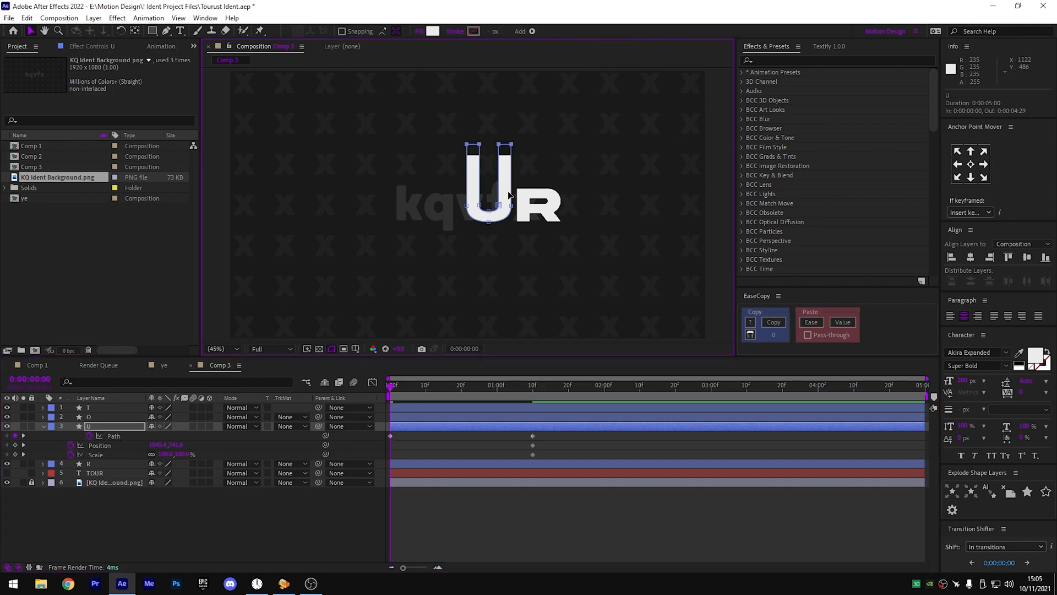
- Move the bottom curve points of the U's path down to near the lower edge of the frame at 0:00:00:00
drag(414, 254, 522, 191)
key(shift+Down)
key(shift+Down)
key(shift+Down)
key(shift+Down)
key(shift+Down)
key(shift+Down)
key(shift+Down)
key(shift+Down)
key(shift+Down)
key(shift+Down)
key(shift+Down)
key(shift+Down)
key(shift+Down)
key(shift+Down)
key(shift+Down)
key(shift+Down)
key(shift+Down)
key(shift+Down)
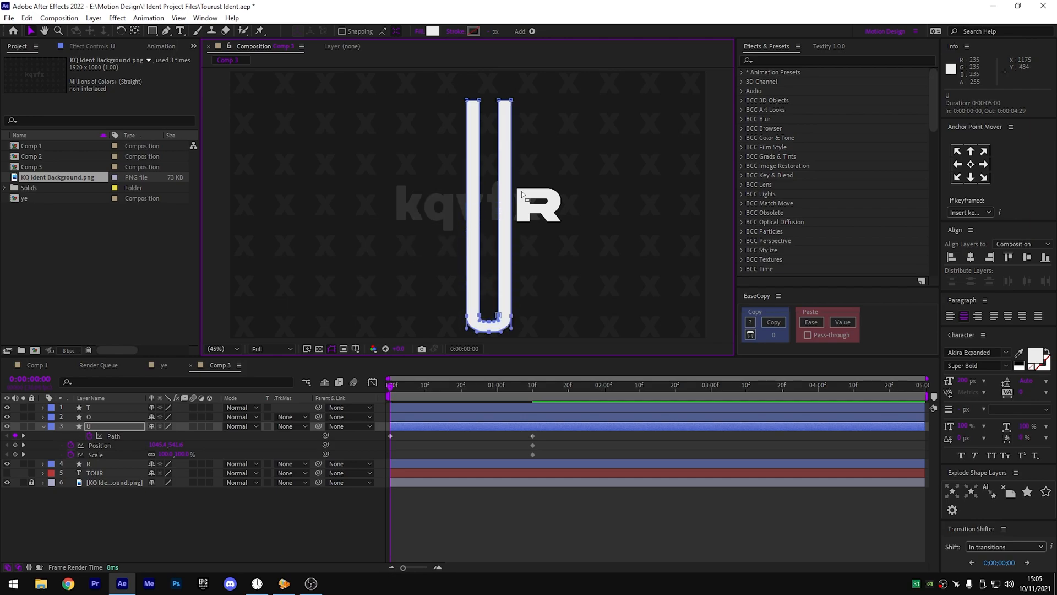
- At 0:00:00:00, set the U layer's scale to 200% and shift its X position to about 887
click(165, 455)
text(200)
key(Return)
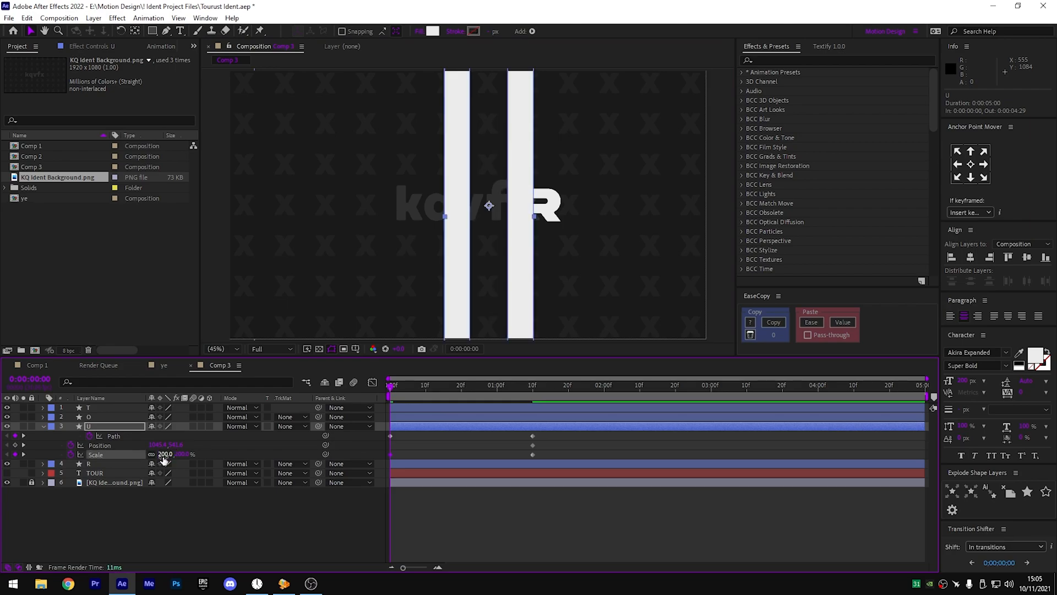
drag(164, 445, 65, 433)
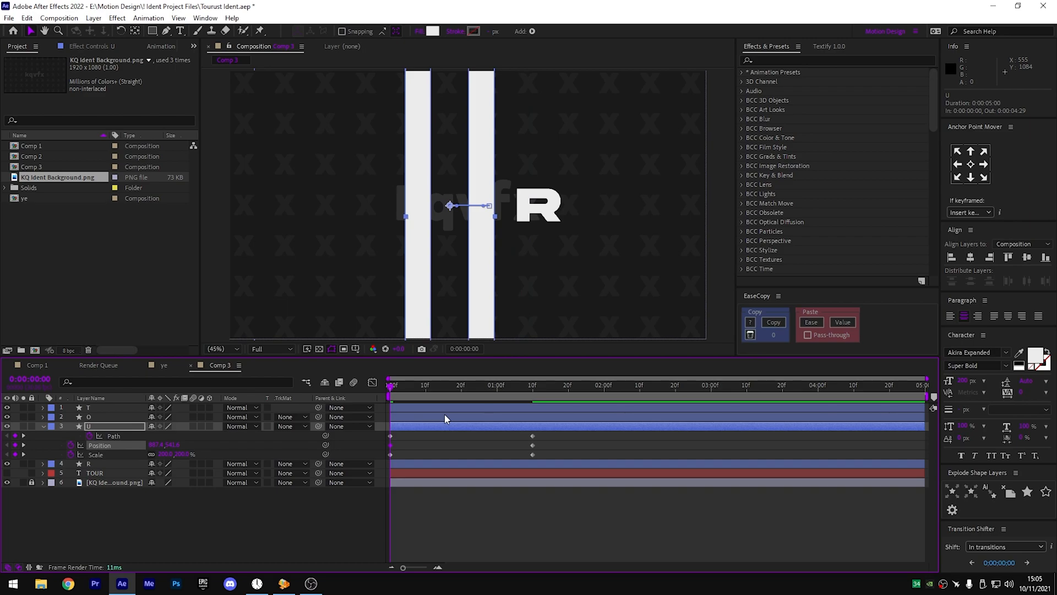
- Easy Ease the U layer's Path keyframes and fully lengthen the last keyframe's incoming influence in the speed graph
click(493, 395)
drag(493, 393, 496, 391)
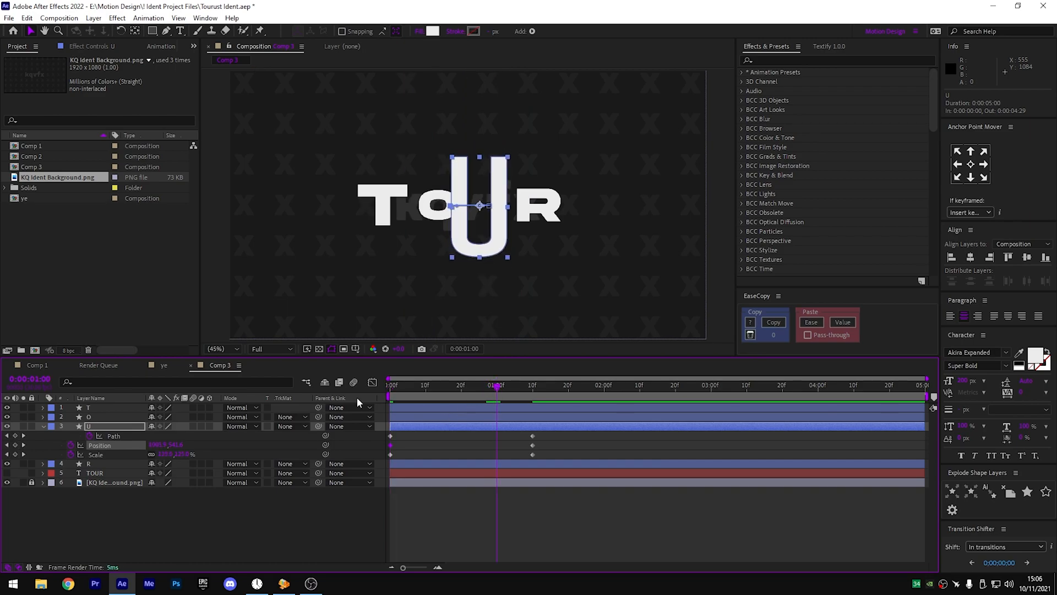
drag(556, 433, 376, 435)
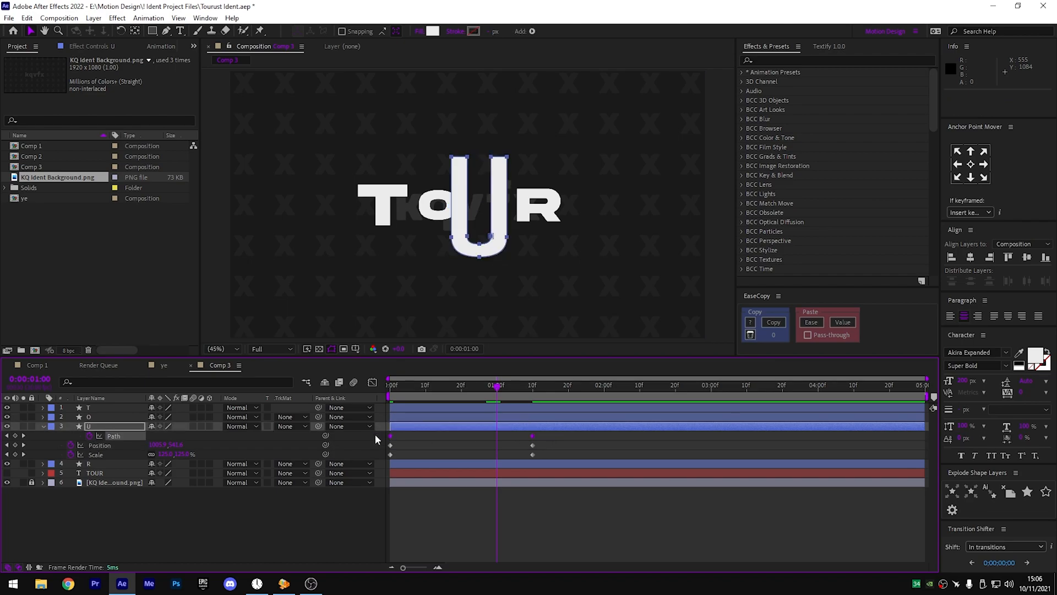
key(F9)
click(435, 434)
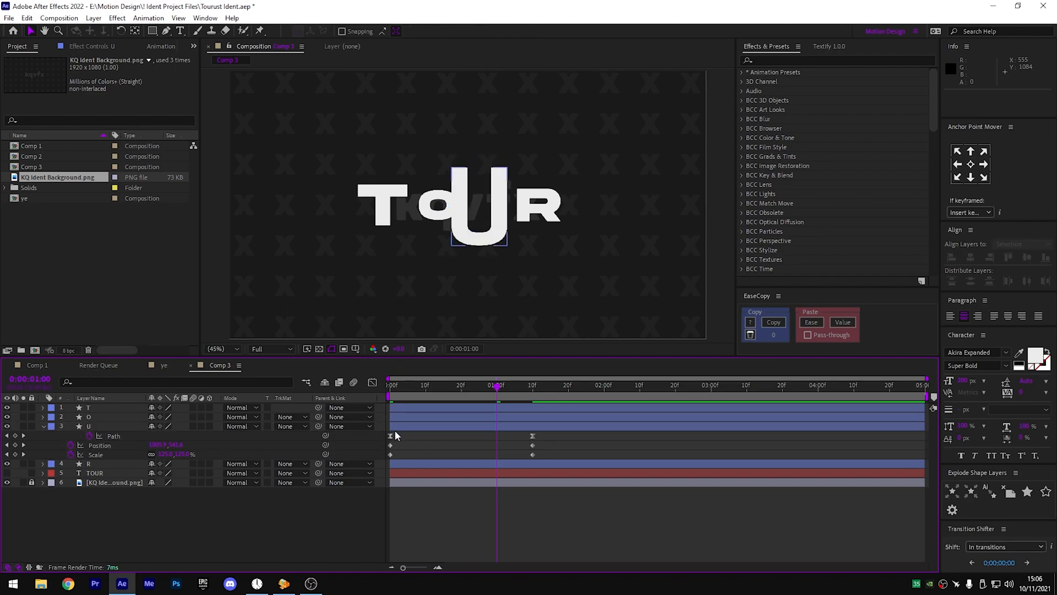
click(390, 437)
click(373, 383)
drag(509, 537, 413, 533)
key(shift+F3)
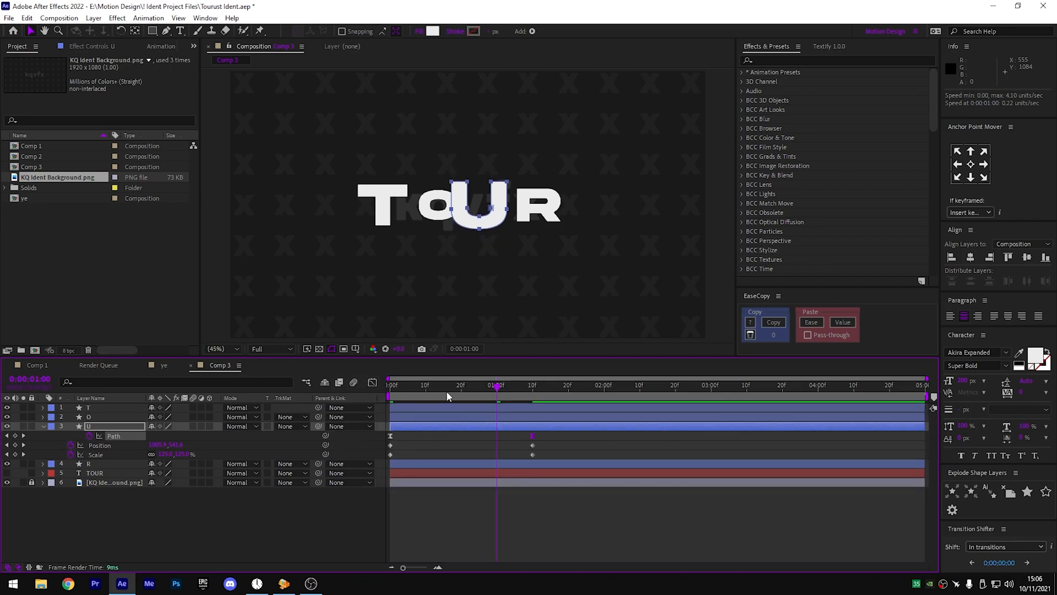
- Add a Path keyframe to the U layer at 0:00:01:00 and lower its speed in the speed graph
click(14, 436)
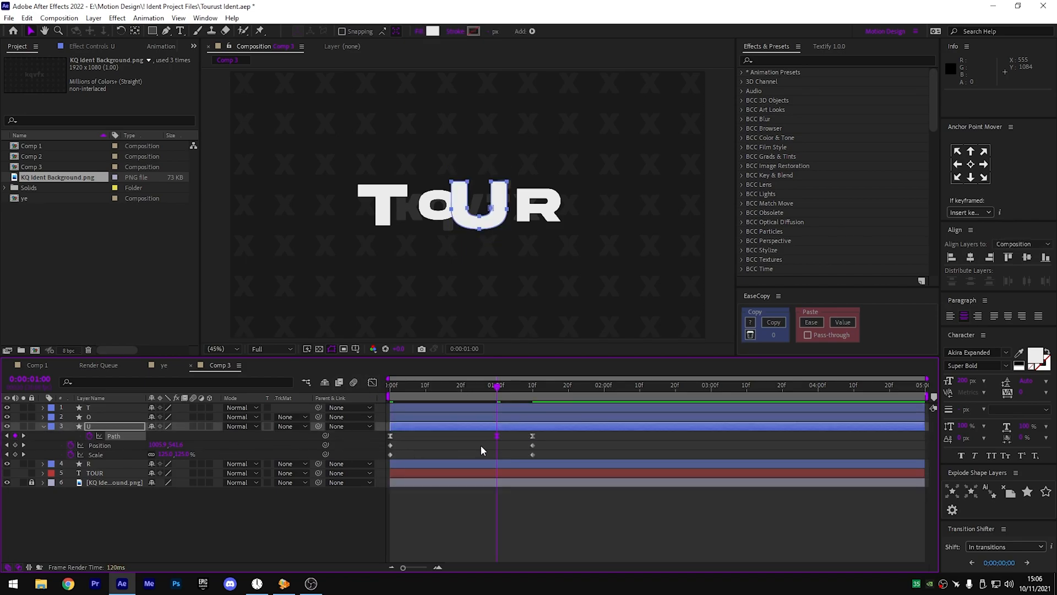
click(373, 383)
drag(500, 508, 495, 520)
click(485, 521)
click(497, 520)
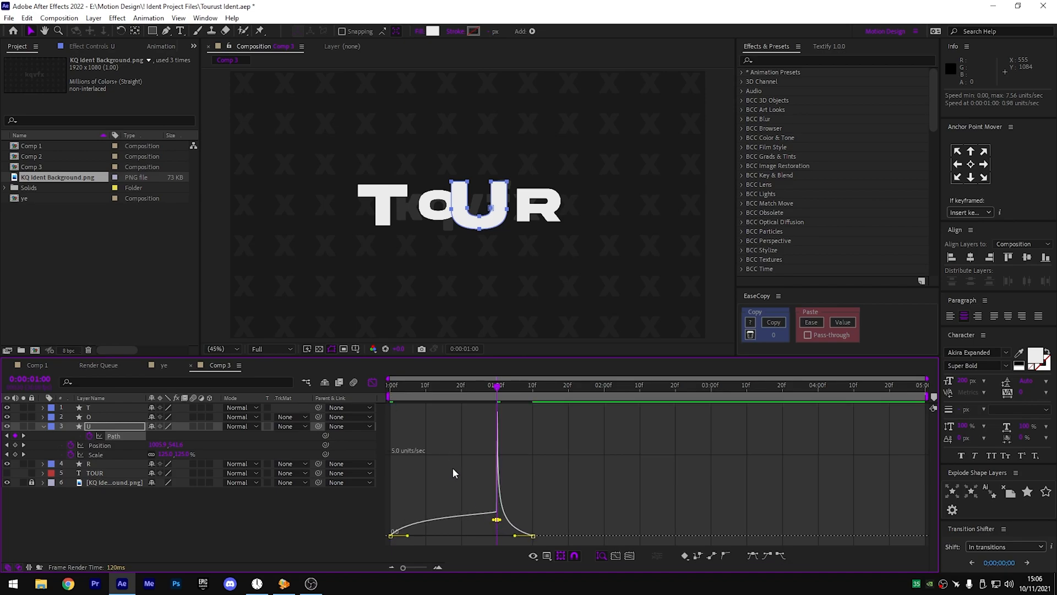
click(372, 382)
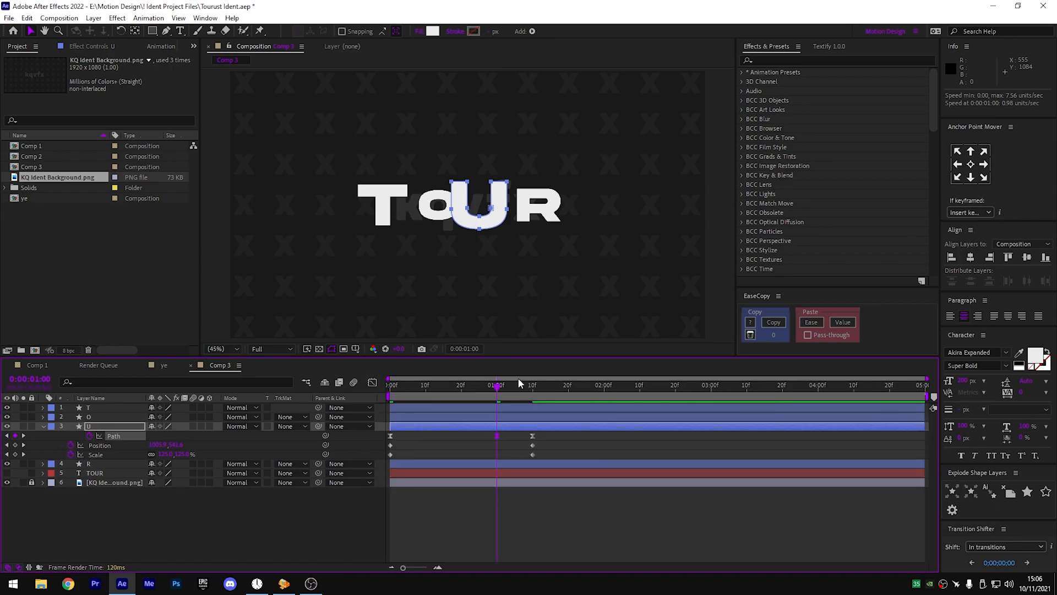
- At 0:00:01:00, nudge the U's whole path up and to the right so its base lines up with the R
drag(421, 160, 519, 186)
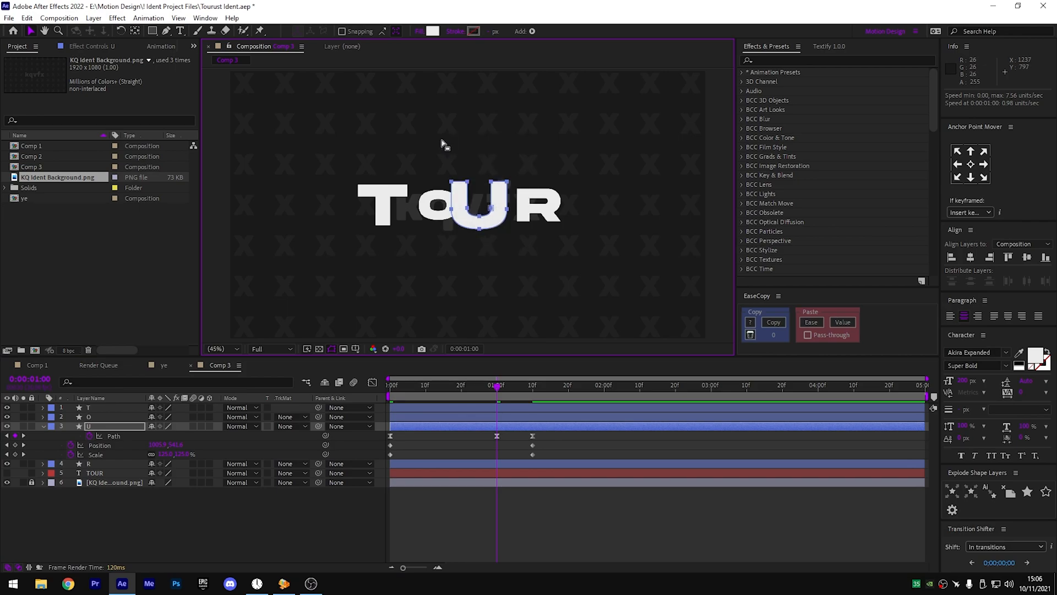
key(shift+Up)
key(shift+Up)
key(shift+Right)
key(shift+Right)
key(Left)
key(Left)
key(Down)
key(Down)
key(Down)
key(Down)
key(Left)
key(Left)
key(Left)
key(Down)
key(Down)
key(Left)
key(Left)
key(Left)
key(Down)
key(Down)
key(Right)
key(Right)
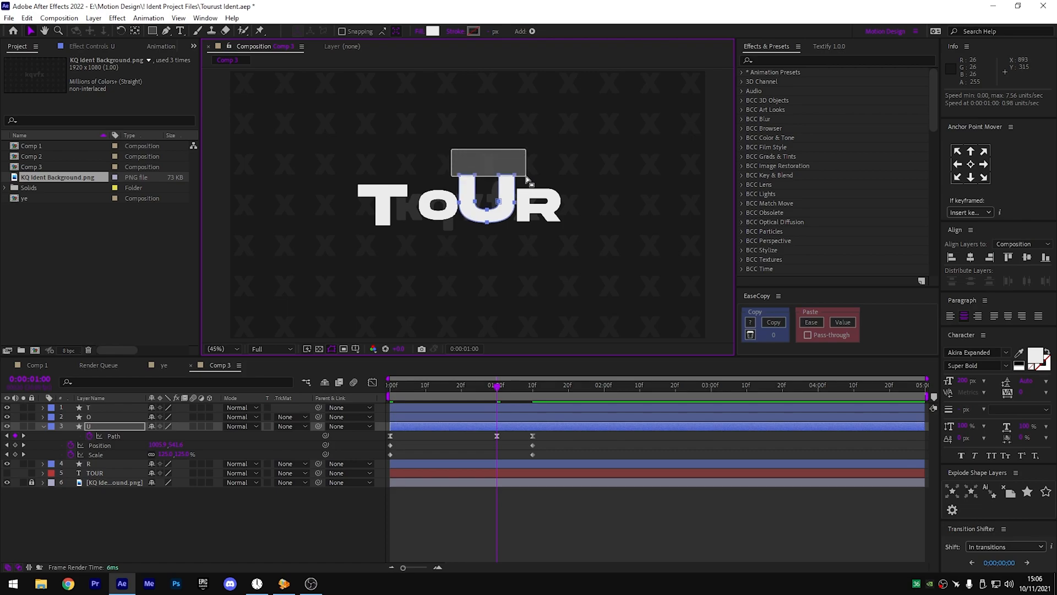
- Raise the top points of the U's path at 0:00:01:00 to lengthen its arms, and preview the animation
key(shift+Up)
key(shift+Up)
key(shift+Up)
key(shift+Up)
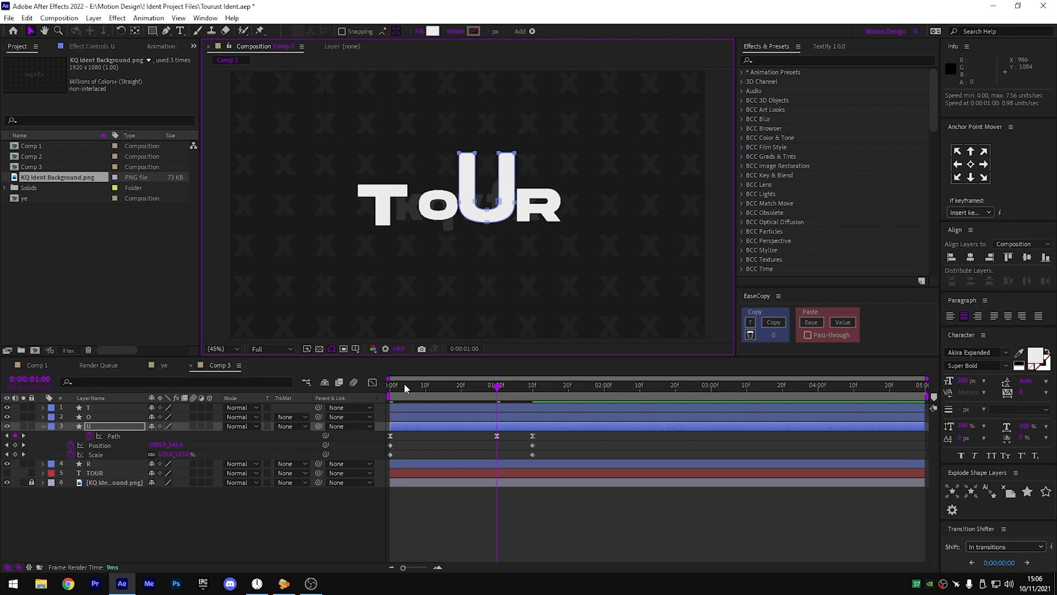
drag(399, 384, 343, 384)
key(space)
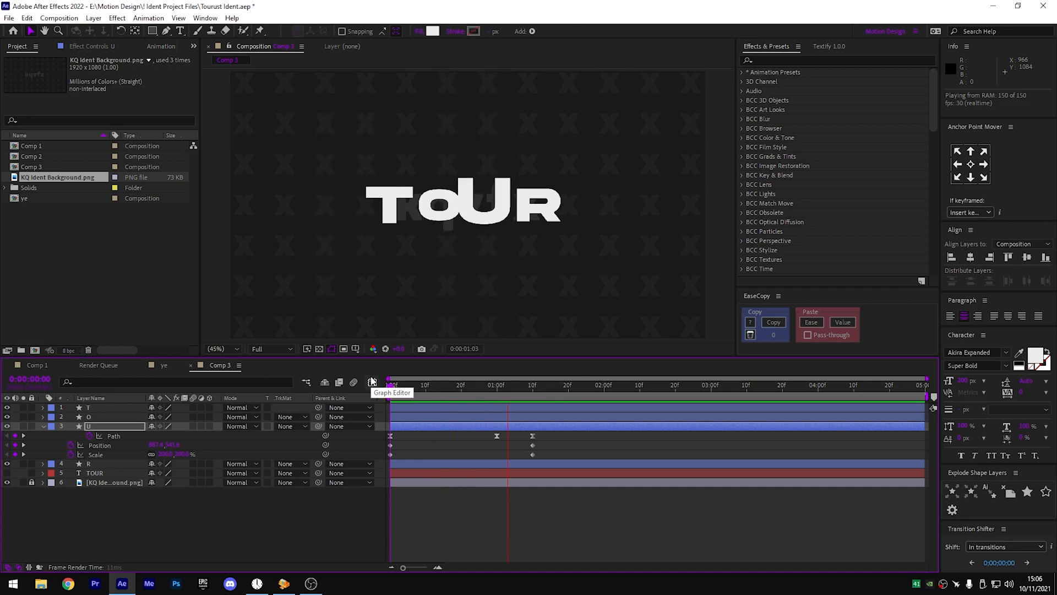
- Easy Ease the U layer's Position and Scale keyframes and fully lengthen the last Position keyframe's incoming influence in the speed graph
click(496, 390)
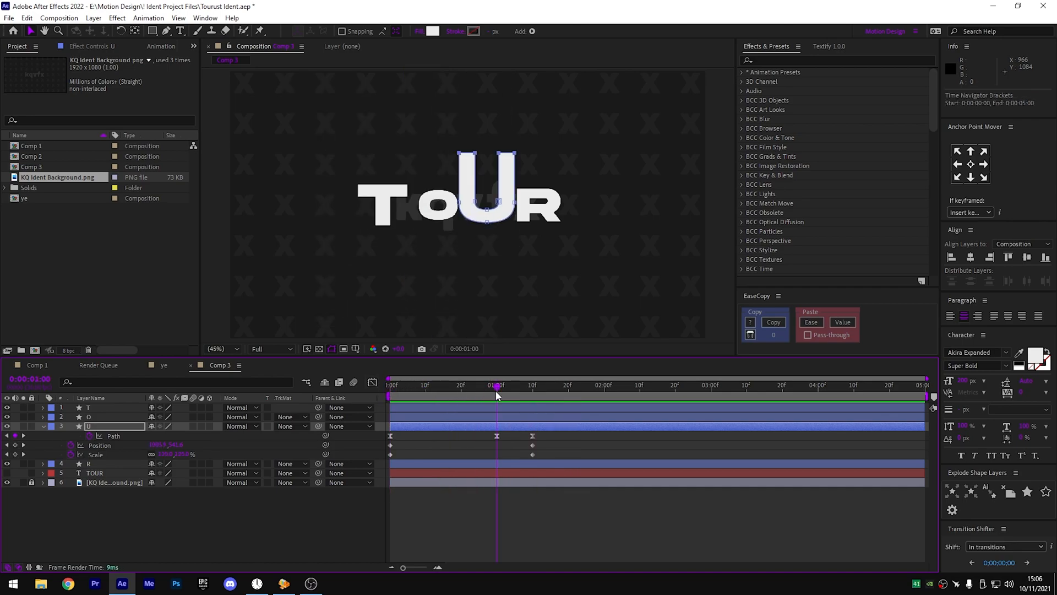
drag(496, 392, 385, 392)
drag(544, 456, 388, 443)
key(F9)
click(394, 444)
click(390, 445)
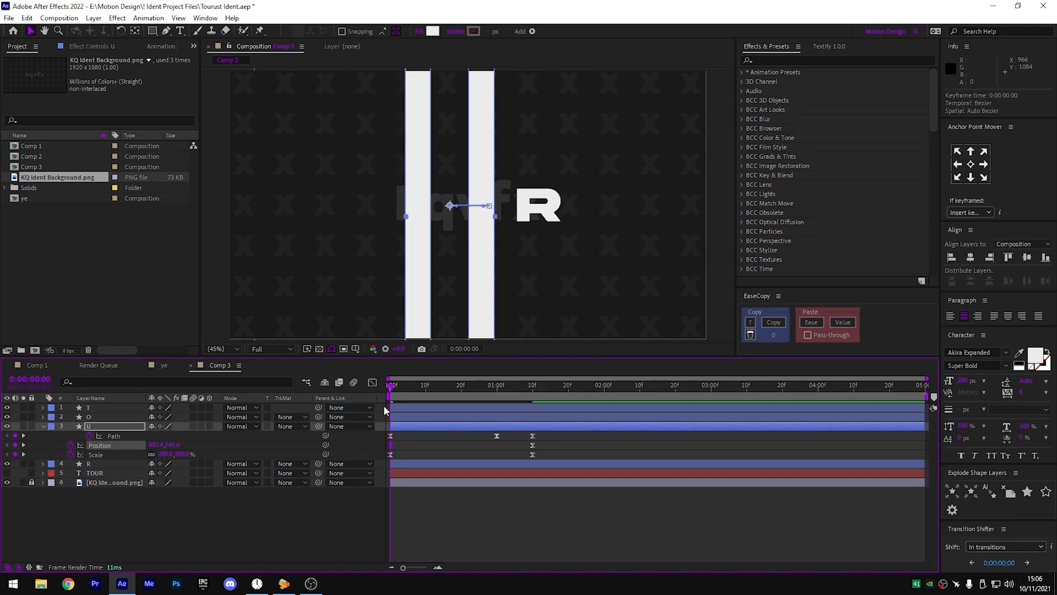
click(377, 383)
drag(508, 535, 341, 533)
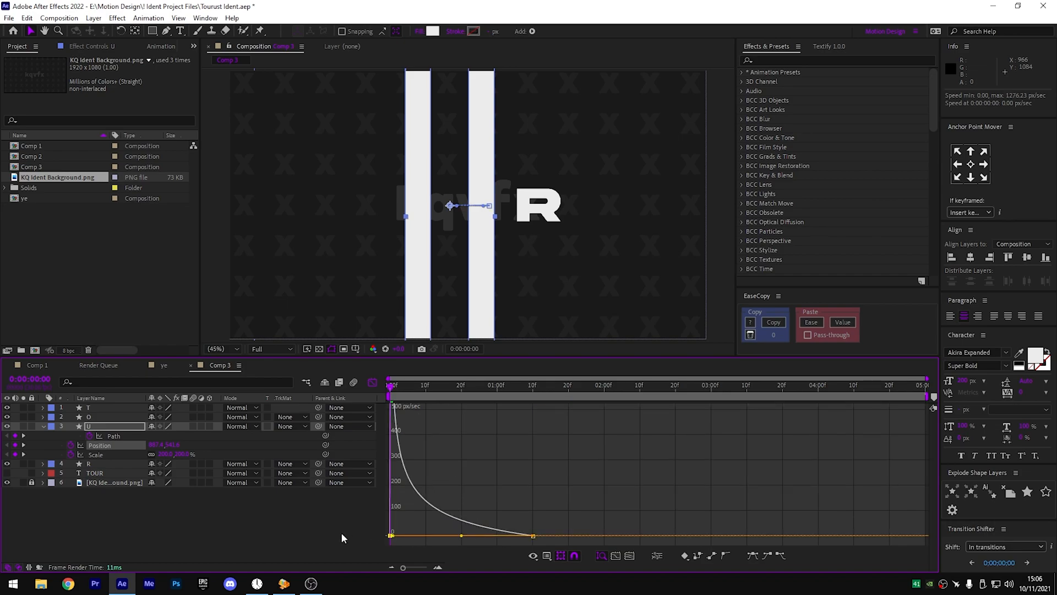
click(372, 382)
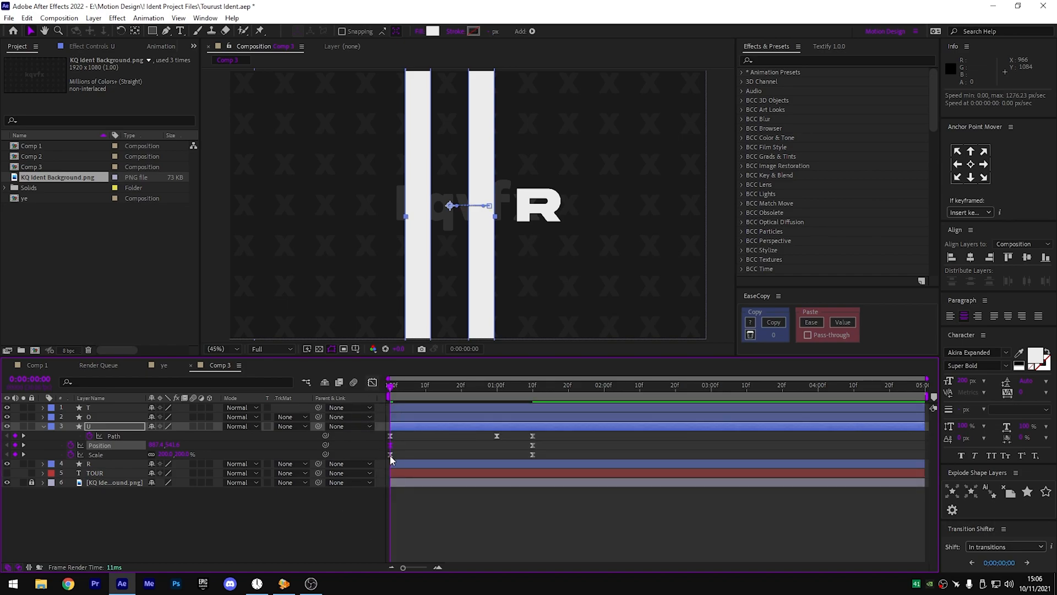
- Fully lengthen the incoming influence of the U layer's last Scale keyframe in the speed graph and preview the animation
click(391, 455)
key(shift+F3)
drag(509, 414, 462, 413)
key(space)
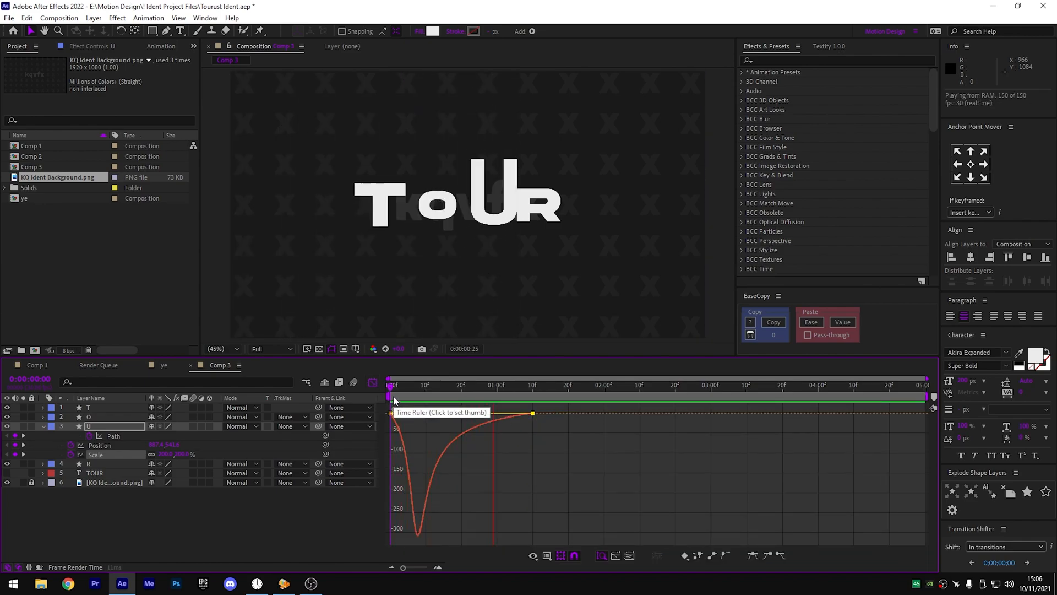
key(space)
- At 0:00:01:00, nudge the U's whole path slightly left towards the O and preview the animation
drag(391, 384, 498, 394)
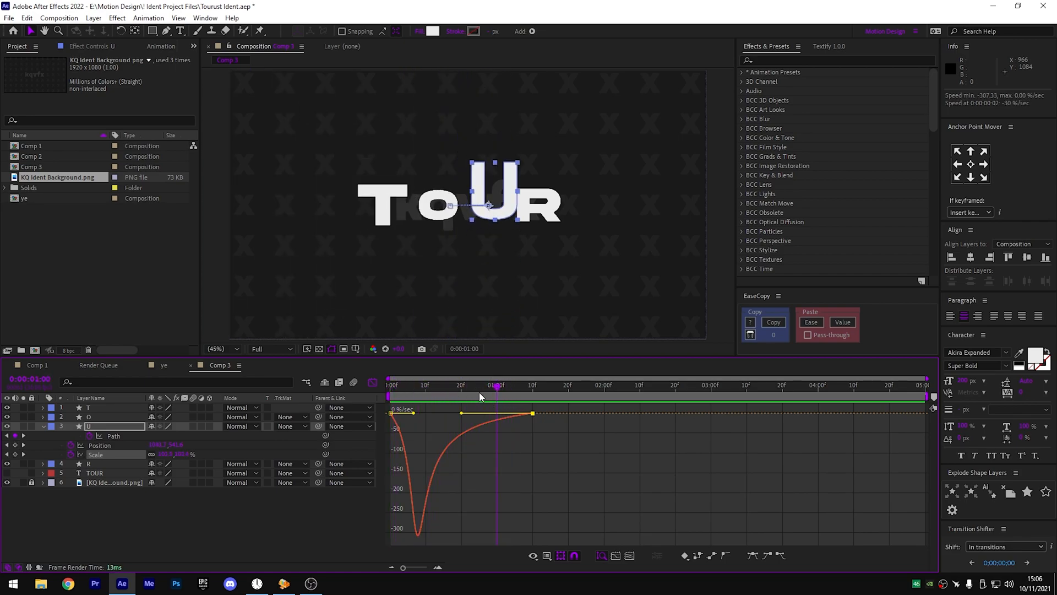
click(372, 382)
click(498, 436)
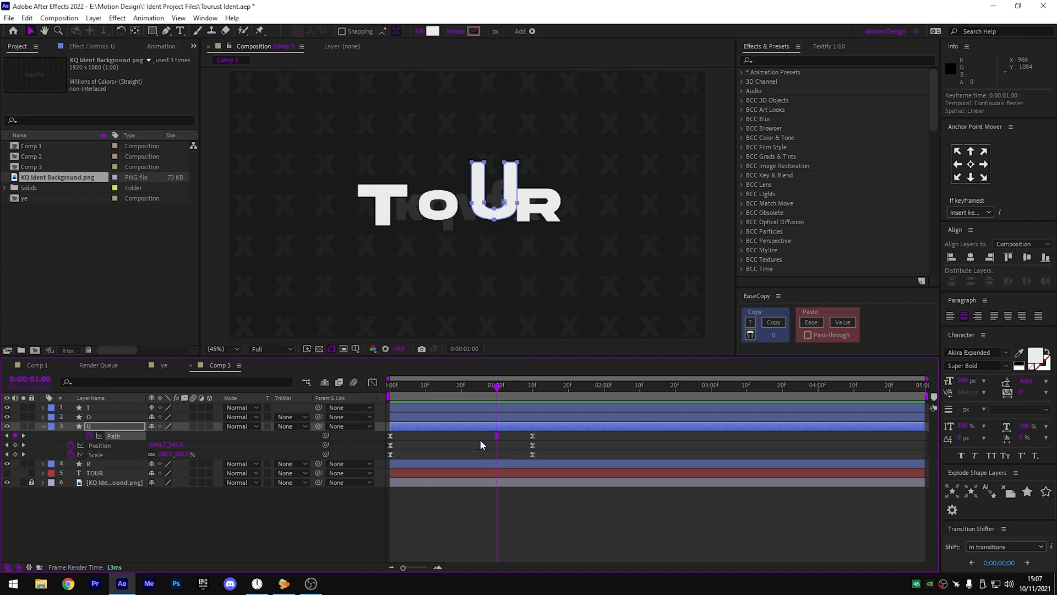
key(shift+Left)
key(Right)
key(Right)
key(Right)
key(Right)
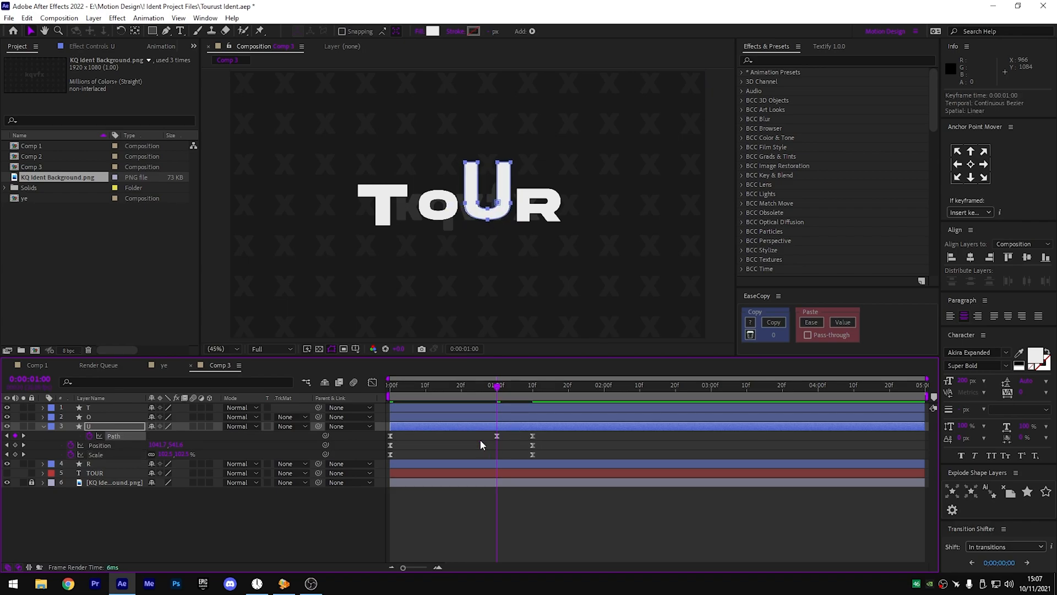
key(space)
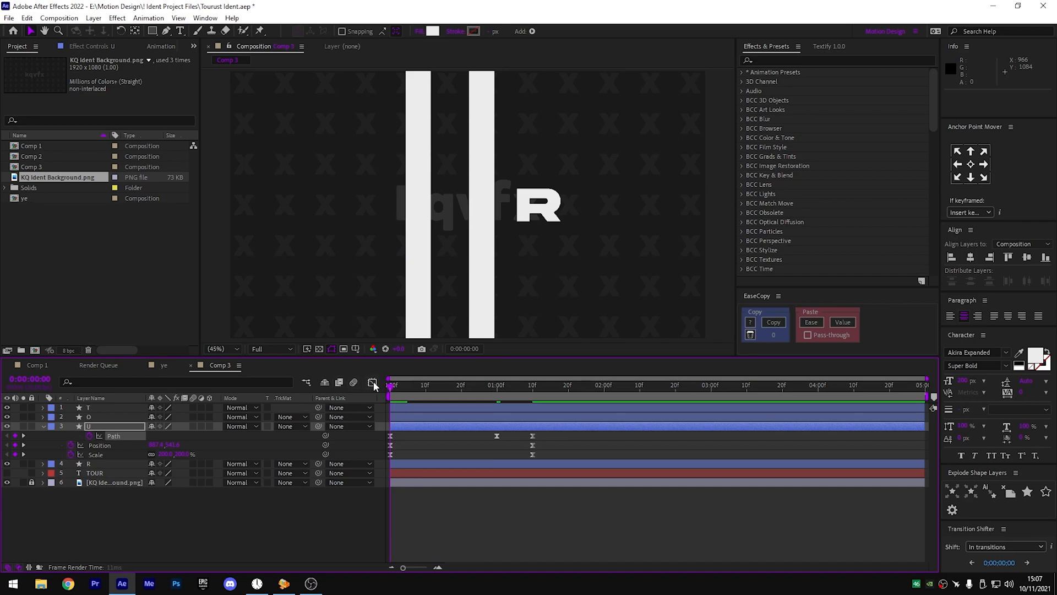
key(space)
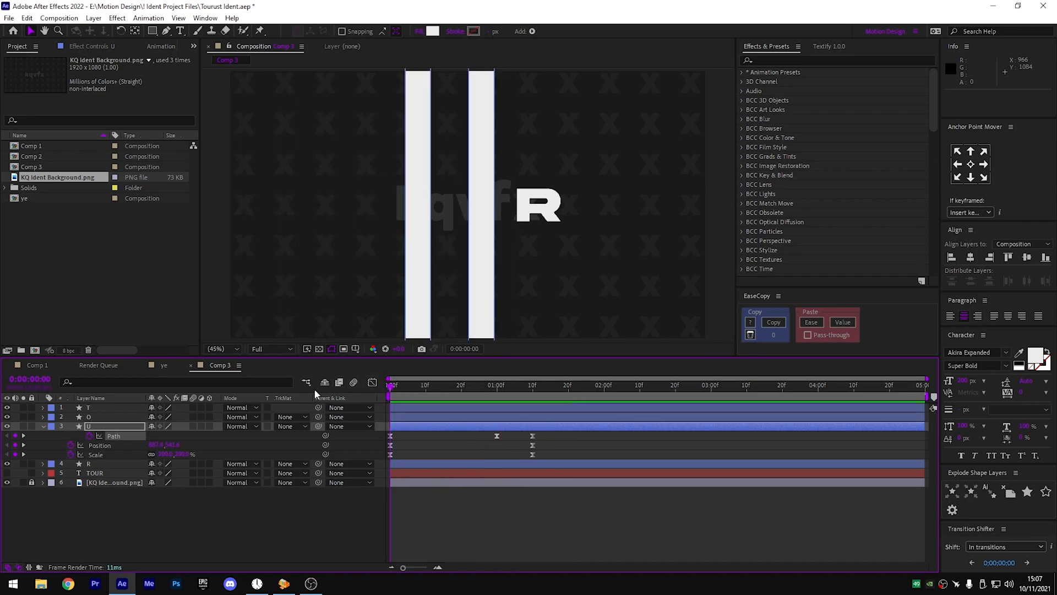
- At 0:00:00:25, select the T's whole path and nudge it up so its base lines up with the R
click(101, 410)
key(u)
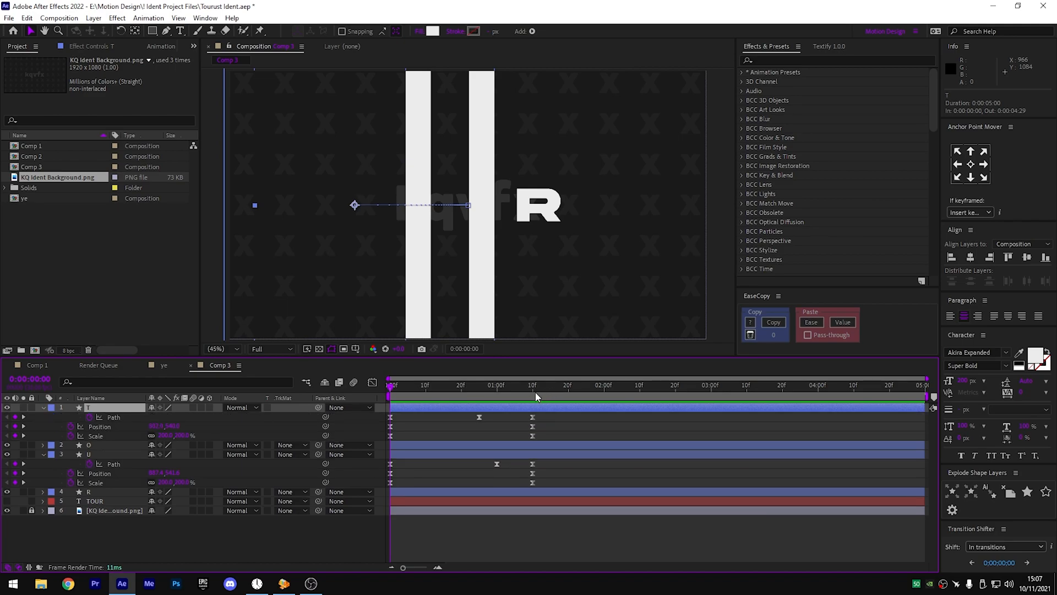
click(477, 396)
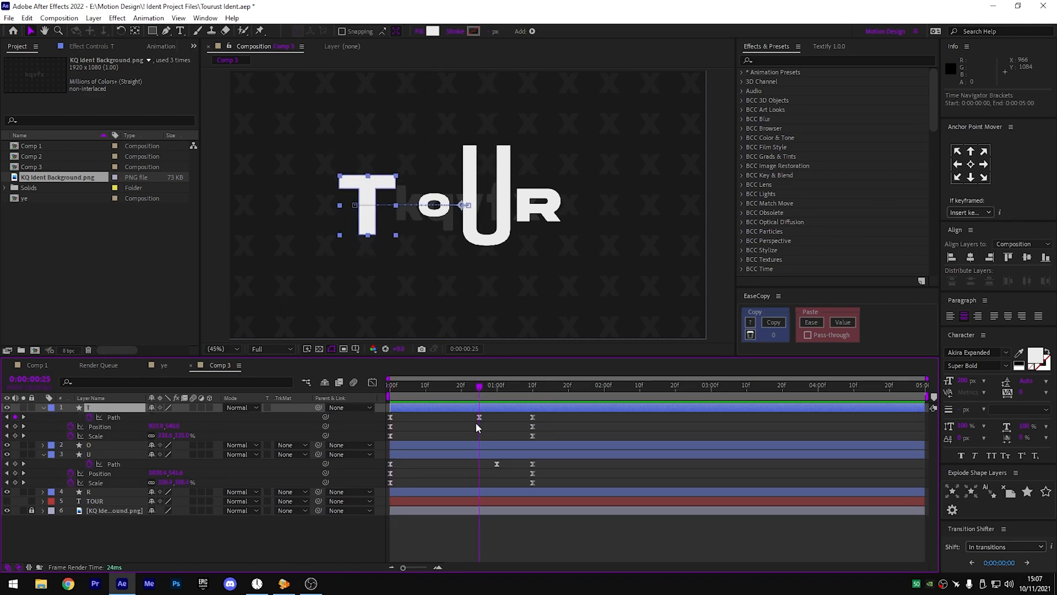
click(479, 417)
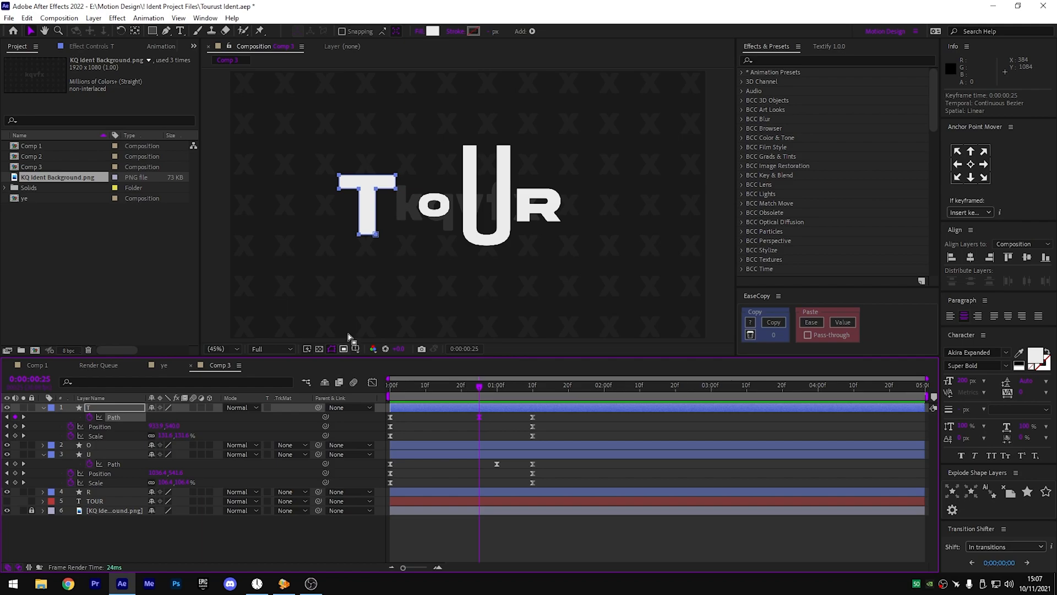
drag(439, 269, 317, 129)
key(shift+Up)
key(shift+Up)
key(shift+Up)
key(shift+Up)
key(shift+Down)
key(shift+Down)
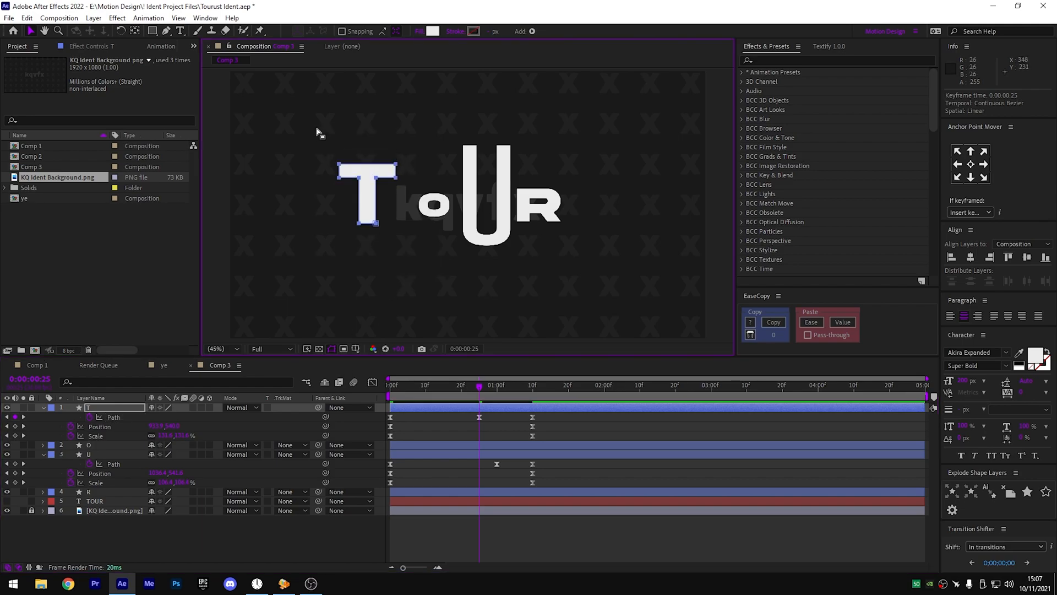
- Raise the top points of the T's path at 0:00:00:25 to lengthen its stem, collapse the T and U layers, and preview the animation
drag(302, 138, 431, 181)
key(shift+Up)
key(shift+Up)
key(shift+Up)
key(shift+Up)
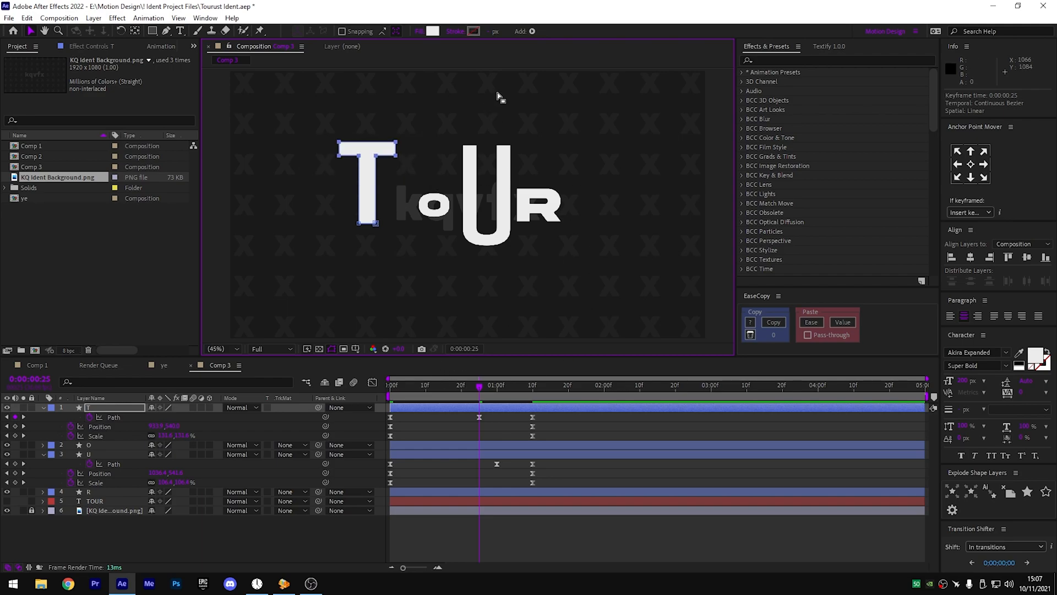
click(44, 408)
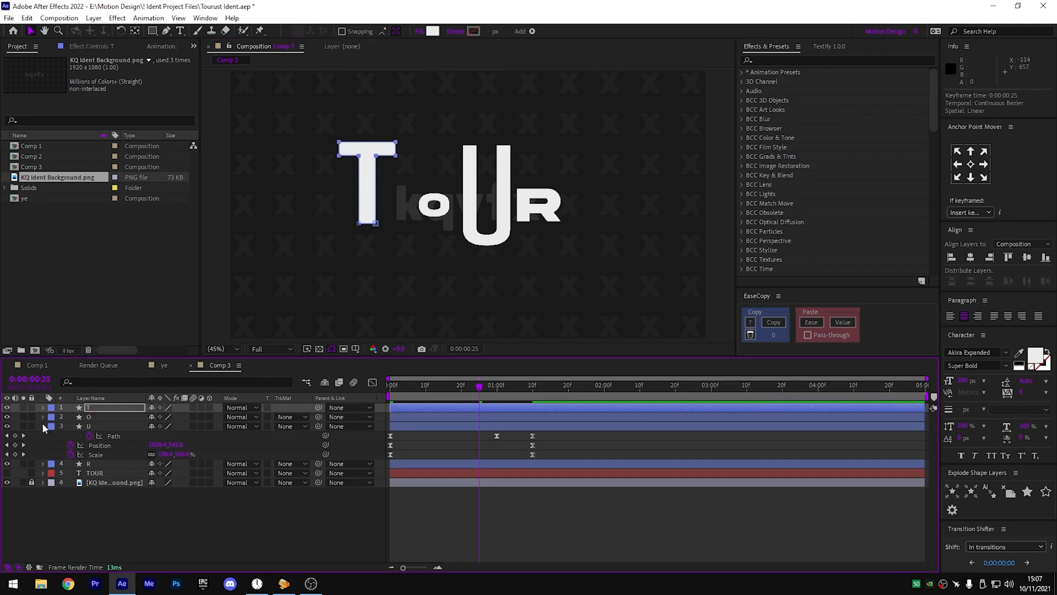
click(43, 426)
key(space)
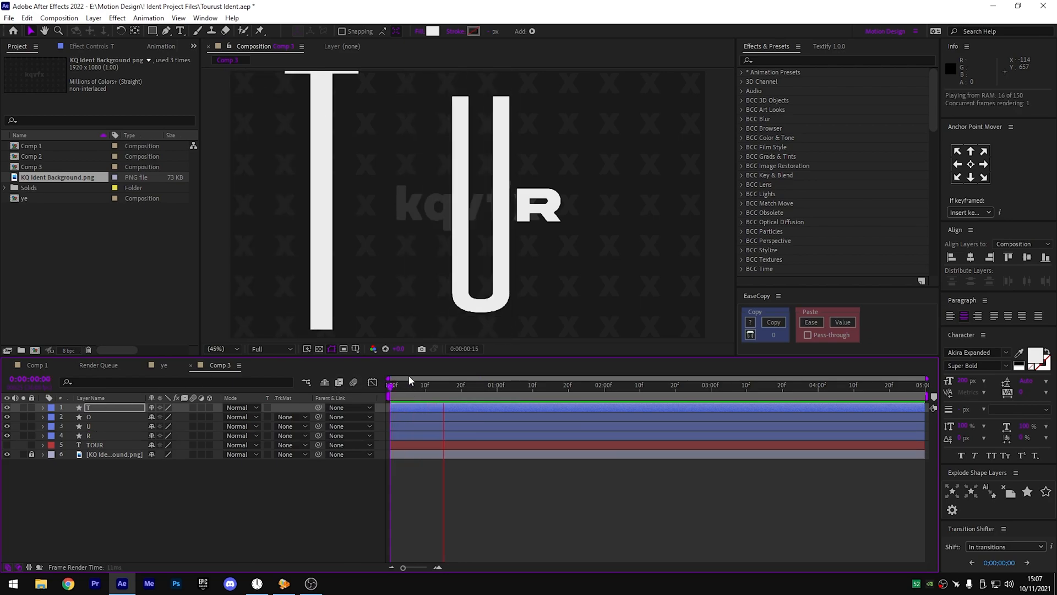
drag(444, 384, 425, 398)
- Filter the R layer's properties for path and start keyframing both of its Path properties at 0:00:01:10
click(89, 436)
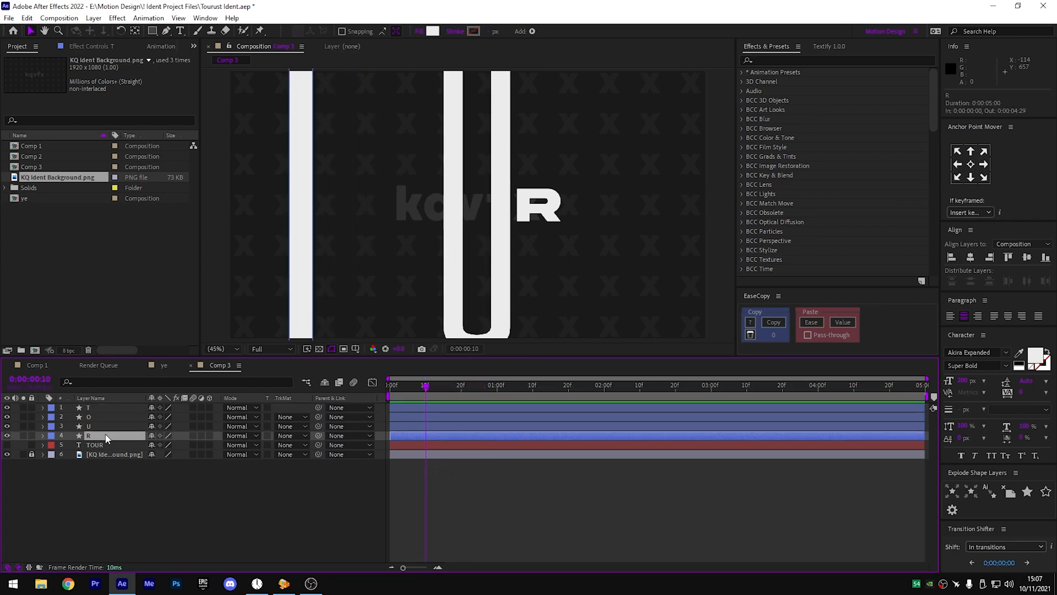
click(97, 382)
text(path)
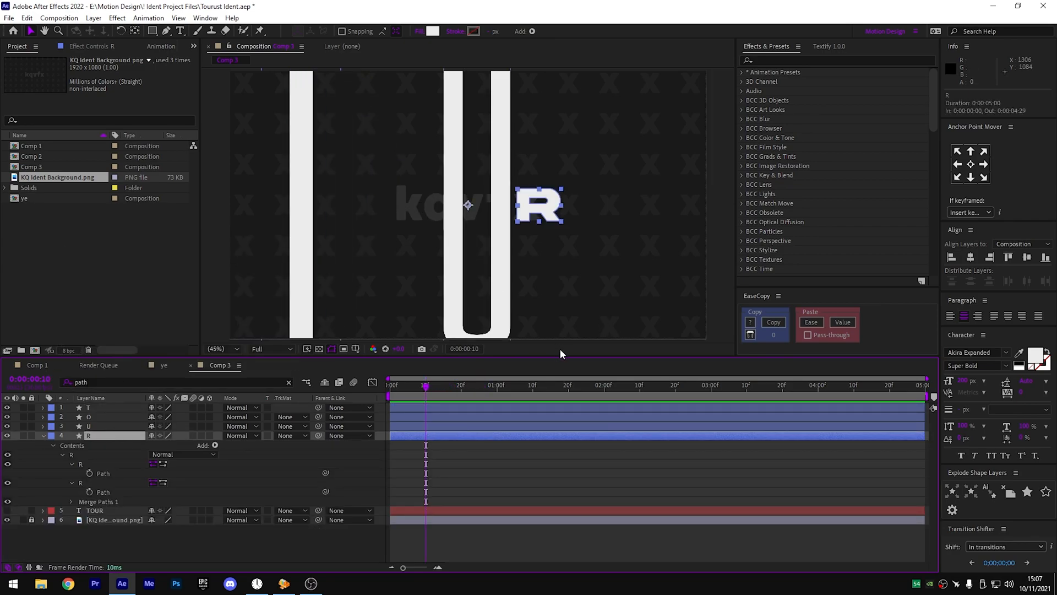
click(531, 389)
click(90, 473)
click(89, 492)
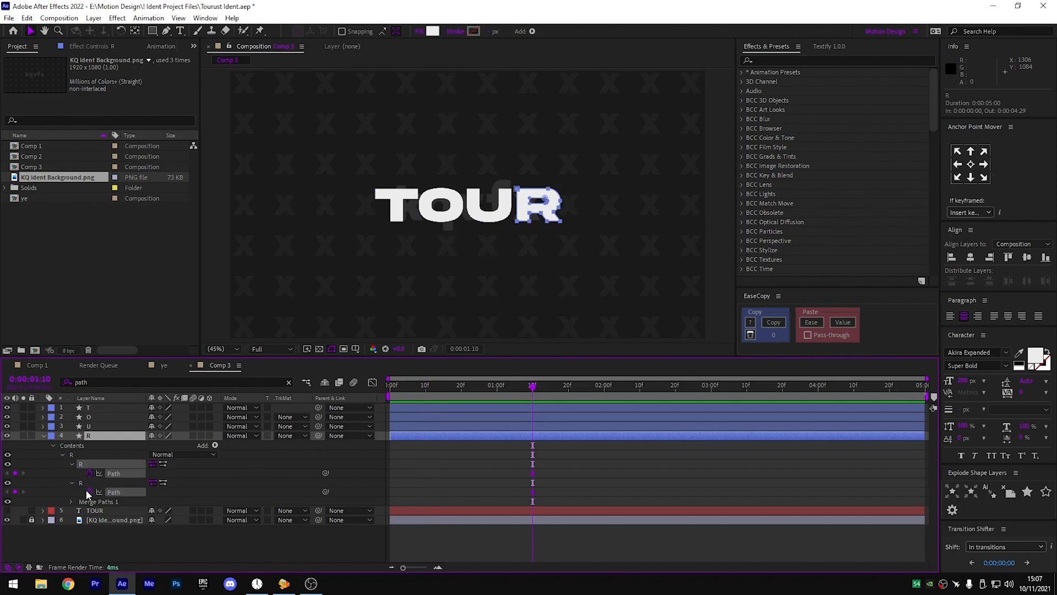
- At 0:00:00:25, stretch the R horizontally by nudging the right-hand points of its paths to the right
key(Home)
drag(619, 238, 538, 180)
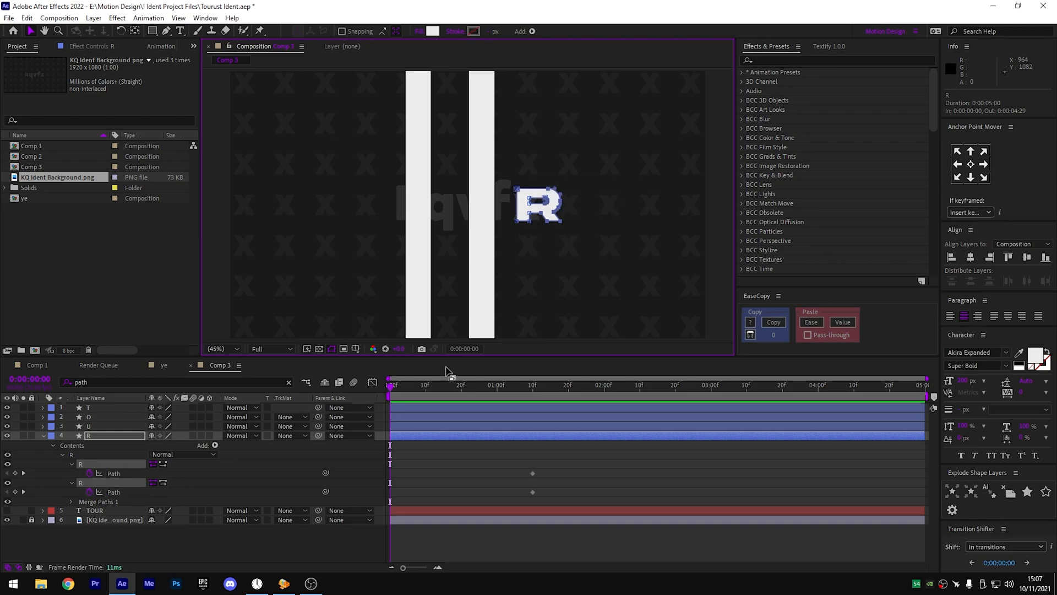
drag(465, 385, 478, 381)
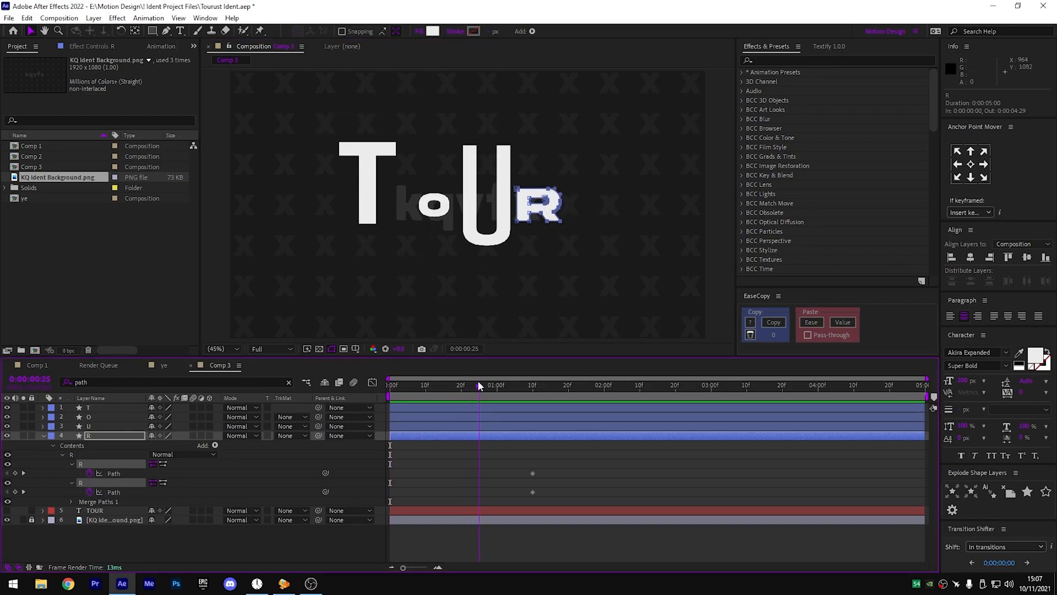
key(shift+Right)
key(shift+Right)
key(shift+Right)
key(shift+Right)
key(shift+Right)
key(shift+Right)
key(shift+Right)
key(shift+Right)
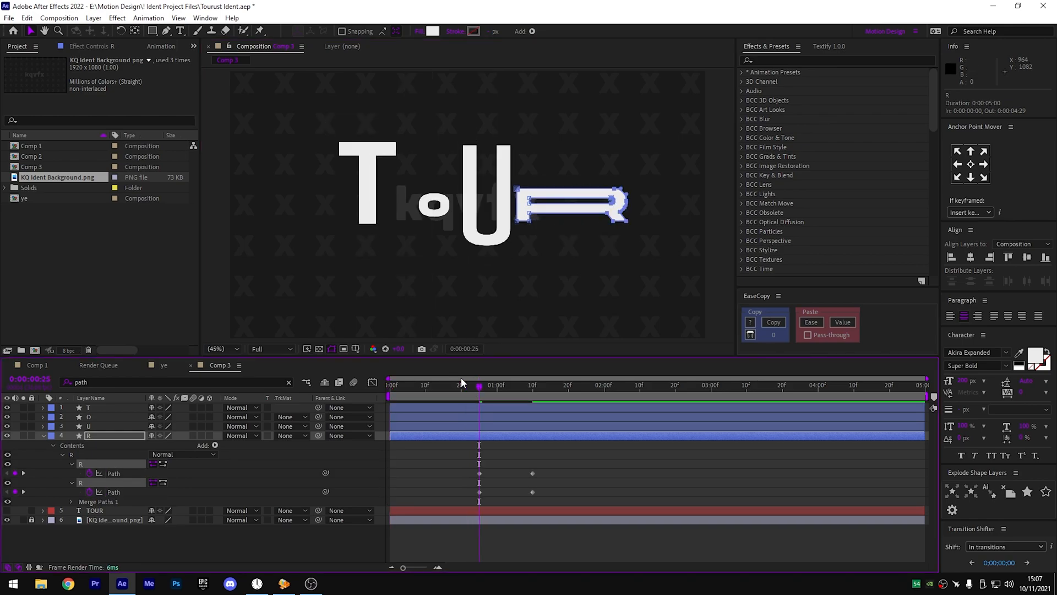
- Nudge the R's right-hand path points back left at 0:00:00:25 to reduce the horizontal stretch
key(shift+Left)
key(shift+Left)
key(shift+Left)
key(shift+Left)
key(shift+Left)
key(shift+Left)
key(shift+Left)
key(shift+Left)
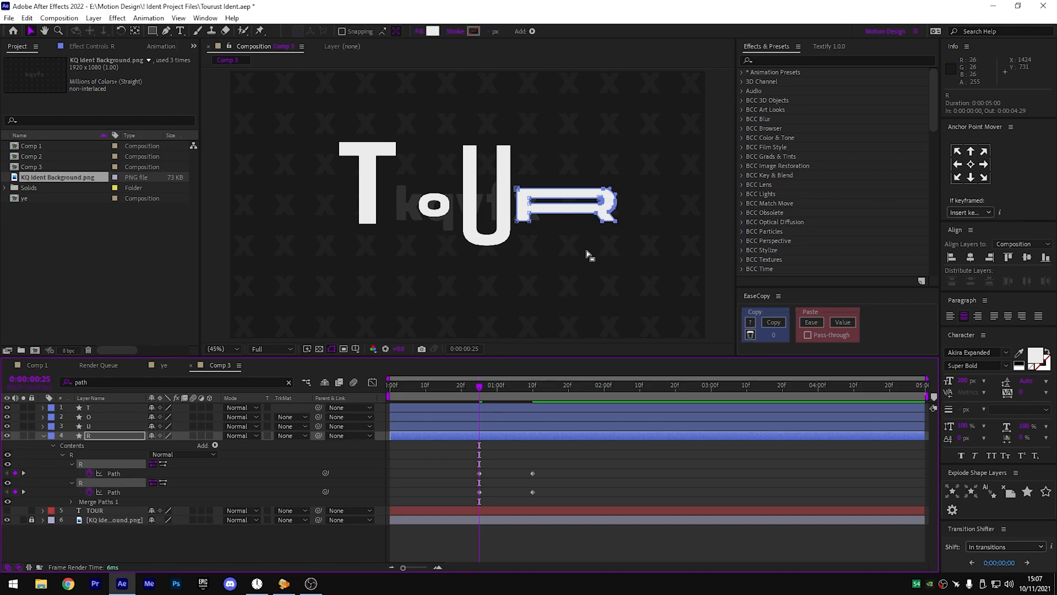
key(shift+Left)
key(shift+Left)
key(shift+Left)
key(shift+Left)
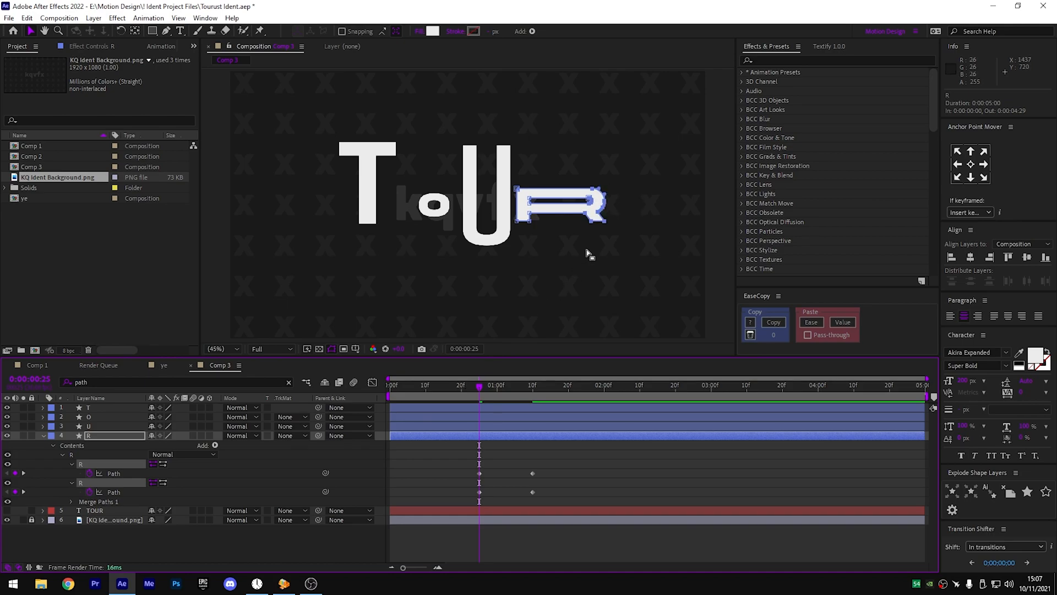
- At 0:00:00:00, move all points of the R's paths right until the letter sits outside the frame
click(389, 389)
drag(657, 243, 479, 123)
key(shift+Right)
key(shift+Right)
key(shift+Right)
key(shift+Right)
key(shift+Right)
key(shift+Right)
key(shift+Right)
key(shift+Right)
key(shift+Right)
key(shift+Right)
key(shift+Right)
key(shift+Right)
key(shift+Right)
key(shift+Right)
key(shift+Right)
key(shift+Right)
key(shift+Right)
key(shift+Right)
key(shift+Right)
key(shift+Right)
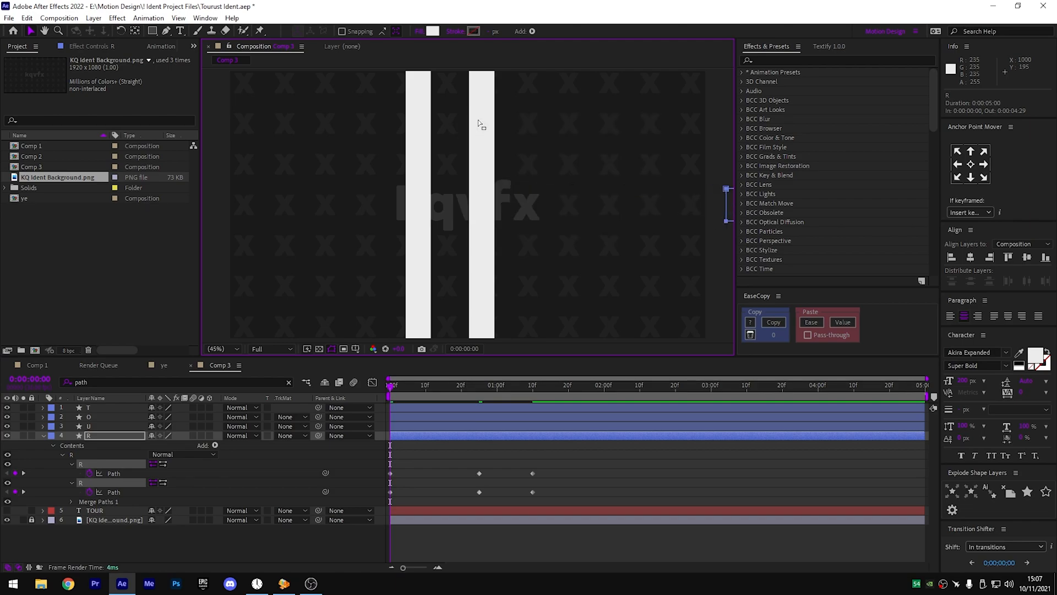
- Easy Ease the R's upper Path keyframes, shorten the middle keyframe's influence in the speed graph, and preview the animation
click(461, 467)
drag(560, 470, 388, 482)
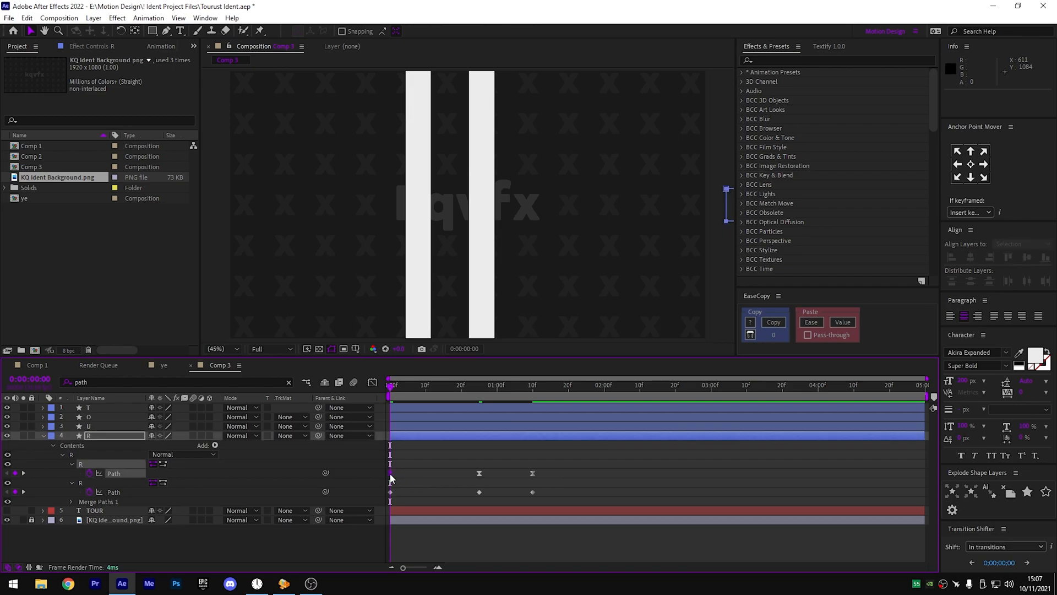
click(372, 382)
drag(465, 536, 502, 540)
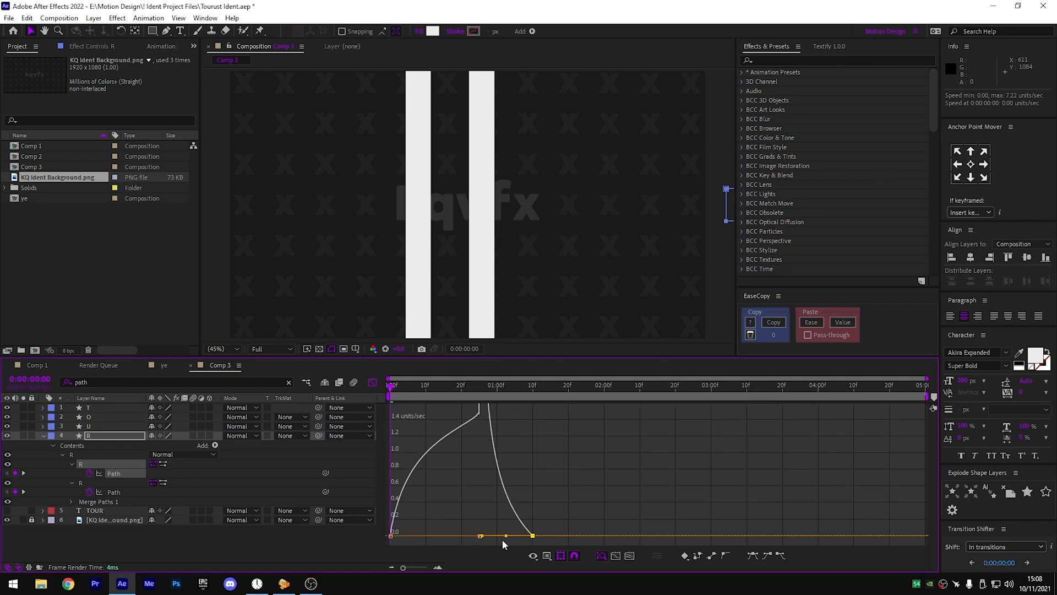
click(391, 535)
key(space)
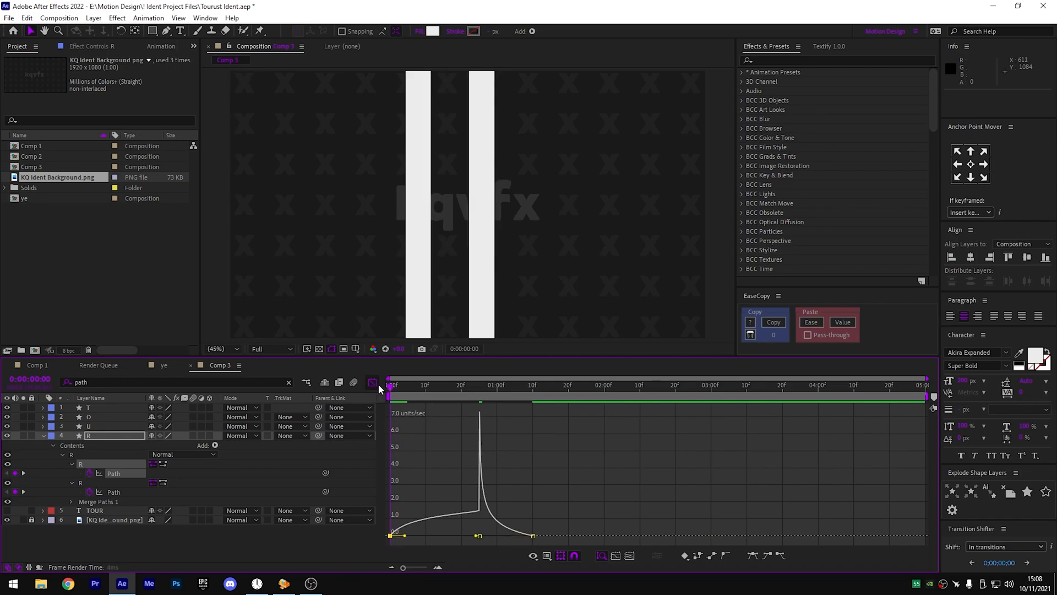
key(space)
click(373, 382)
- Easy Ease all keyframes of the R's second Path property and reselect that property
drag(485, 481, 469, 456)
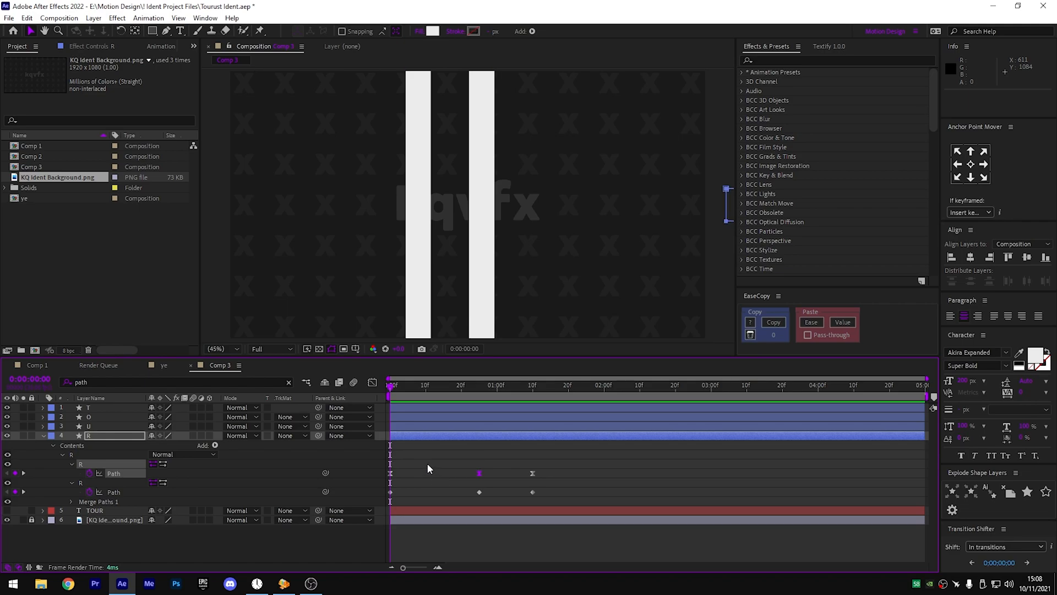
drag(399, 478, 398, 471)
drag(578, 491, 380, 497)
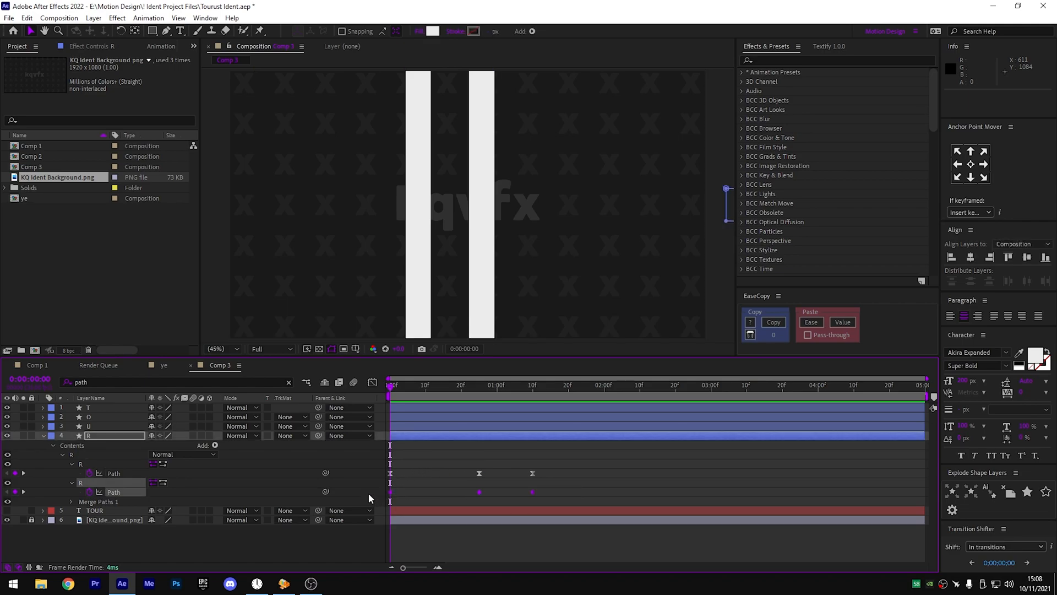
key(F9)
click(439, 510)
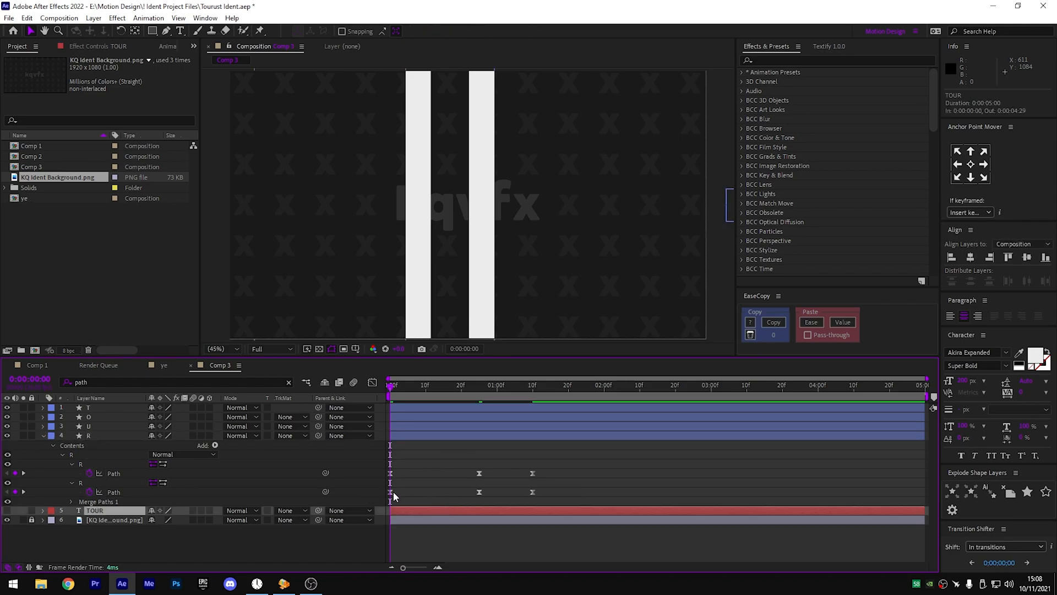
click(393, 496)
click(390, 492)
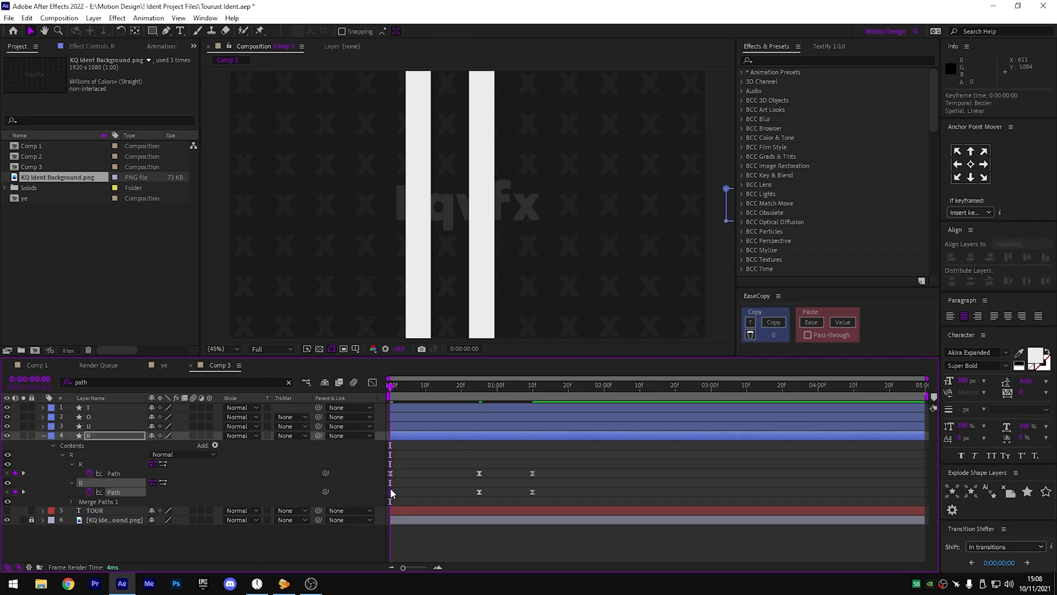
- Shorten the influence of the second Path's middle keyframe in the speed graph to match the first, and preview the animation
click(372, 383)
drag(465, 535, 487, 535)
drag(406, 388, 348, 388)
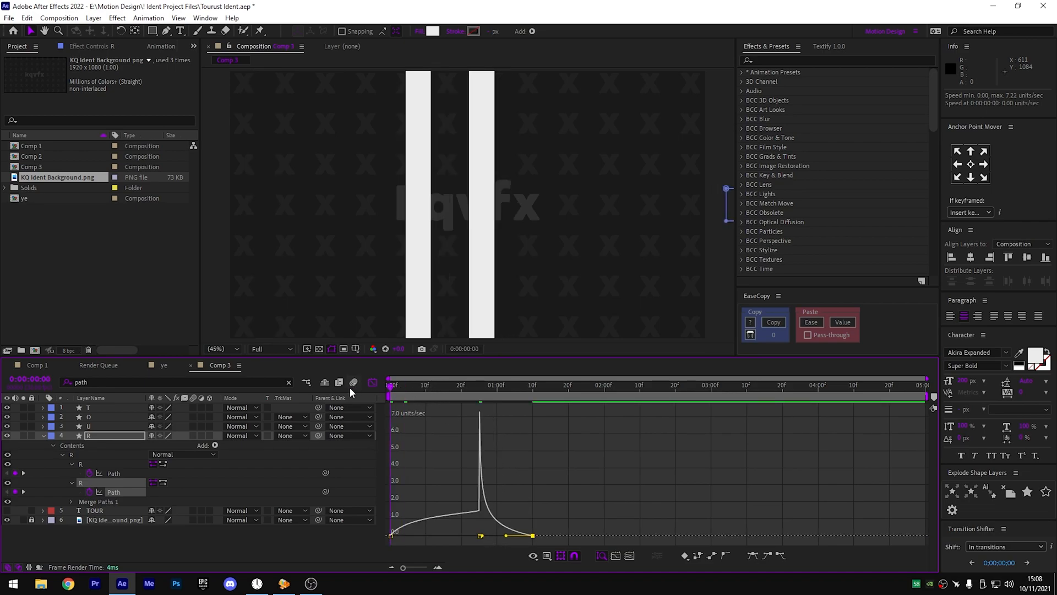
key(space)
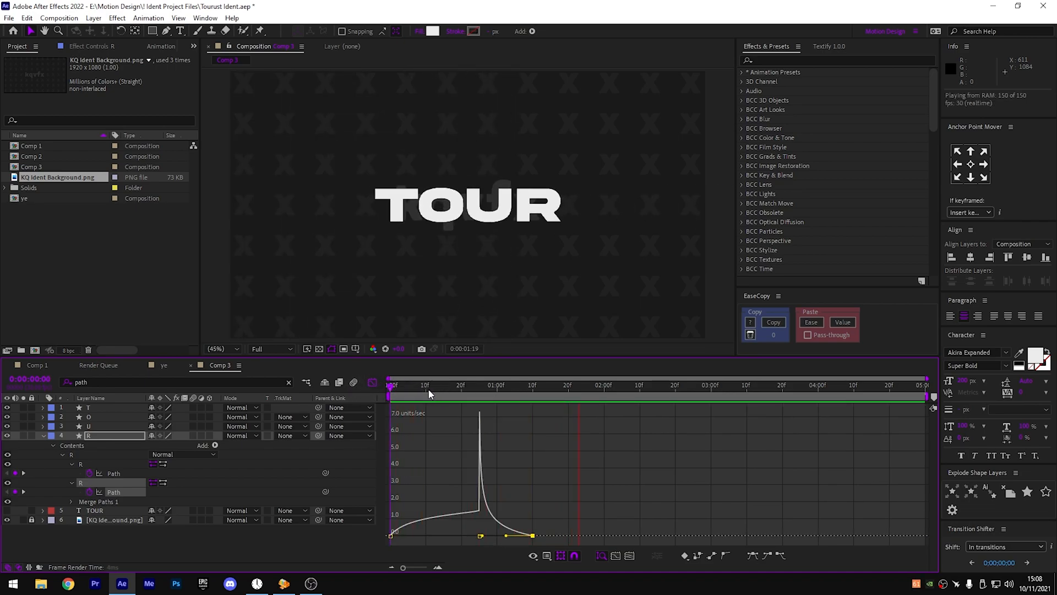
key(space)
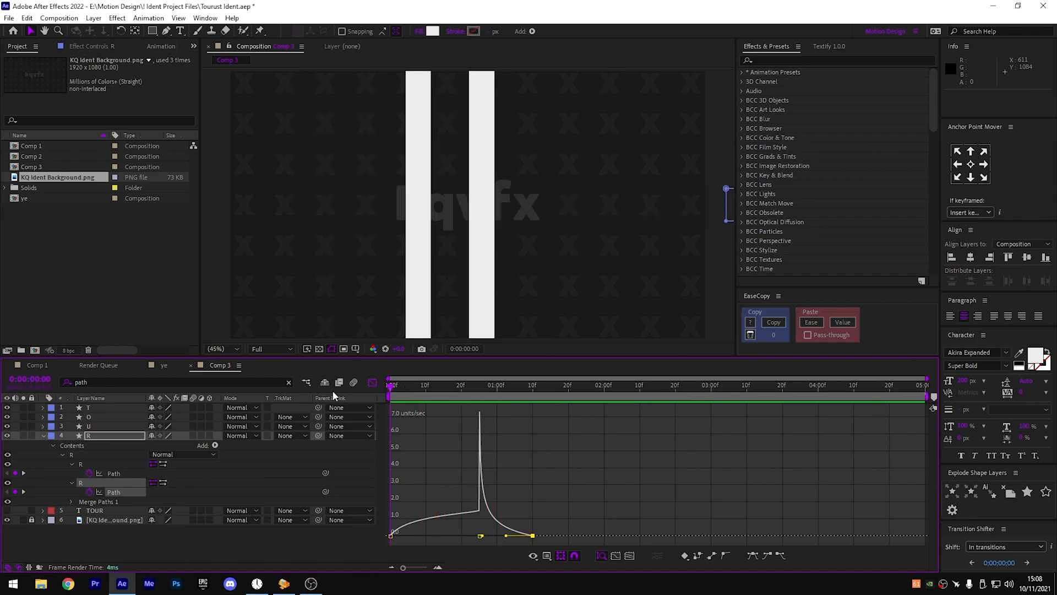
key(space)
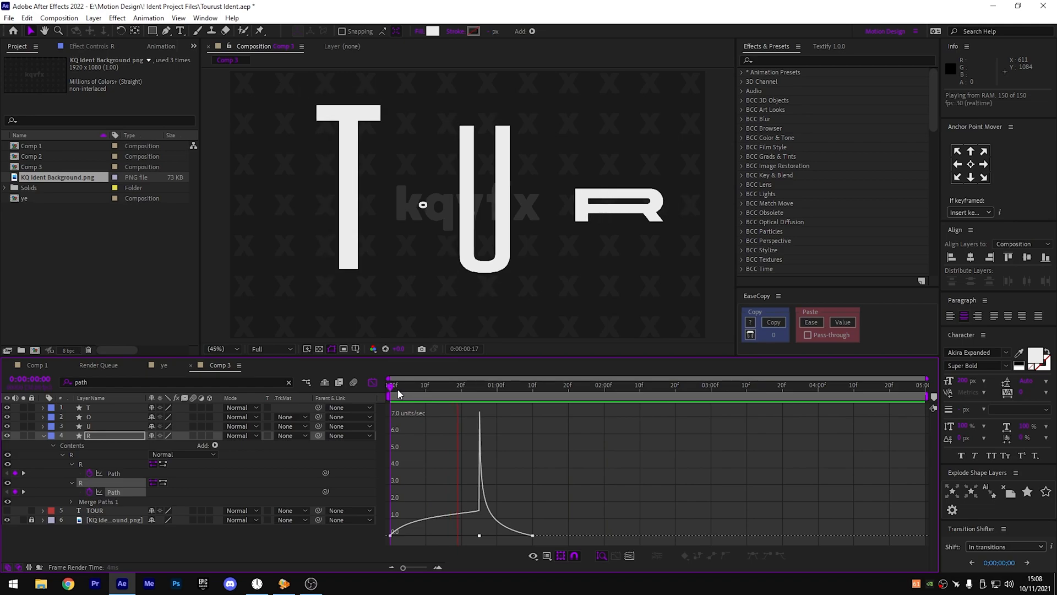
key(space)
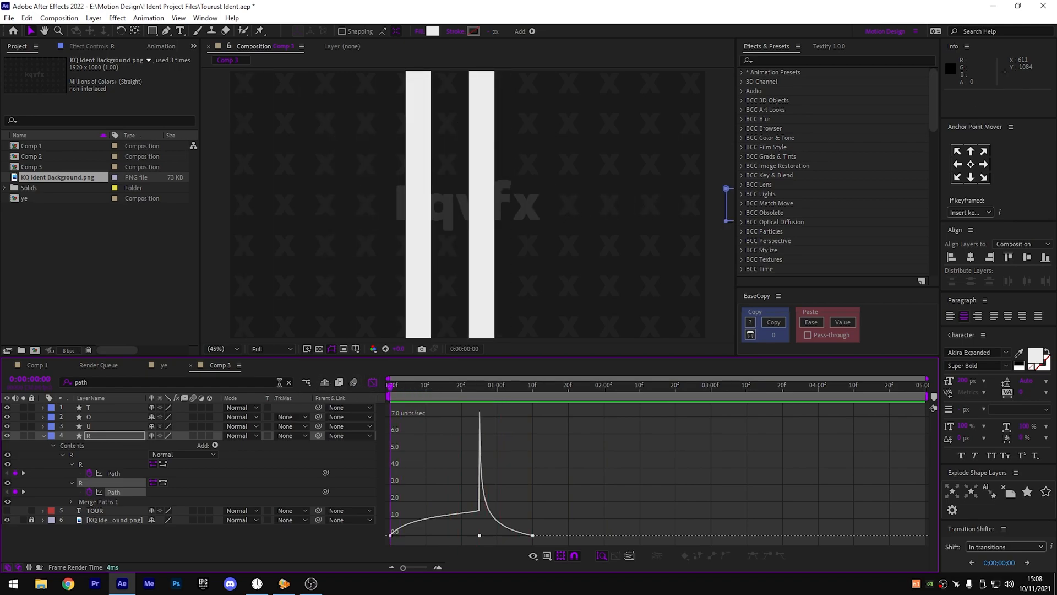
- Clear the timeline's path filter and switch from the graph editor back to the layer bars
click(288, 382)
click(236, 493)
key(shift+F3)
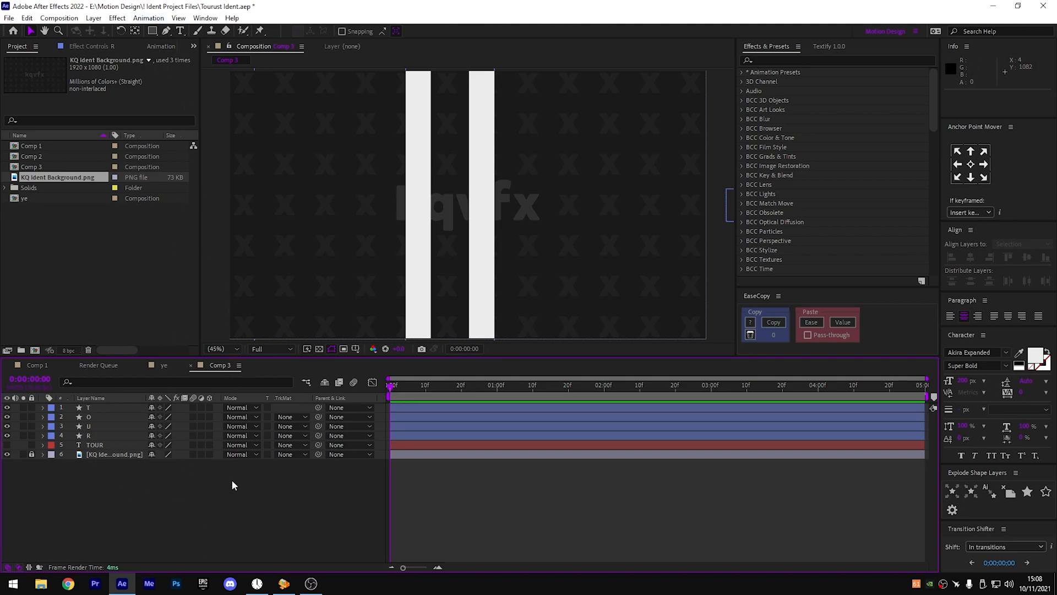
click(148, 18)
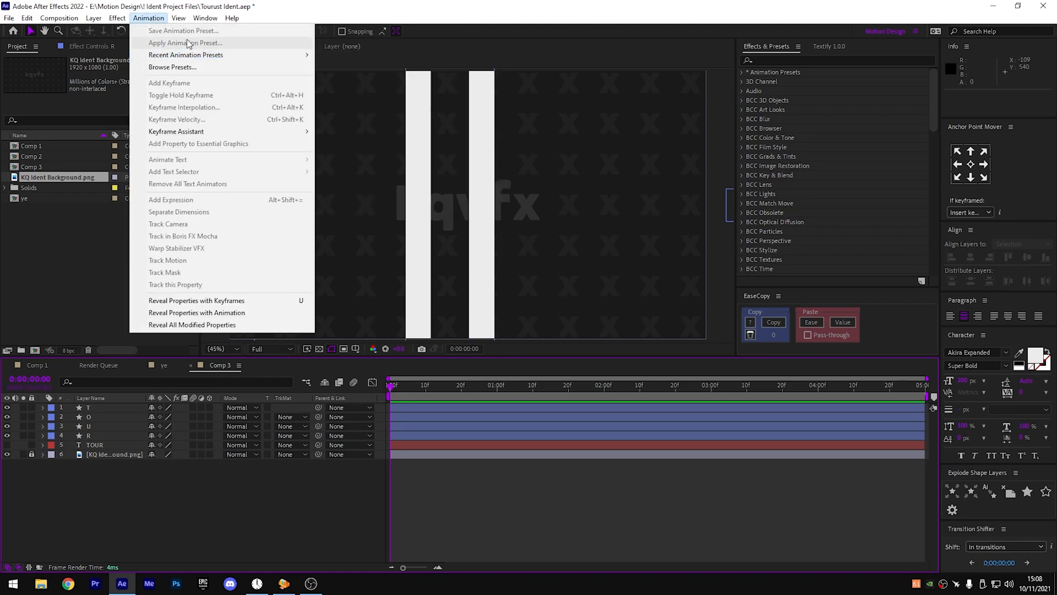
click(191, 477)
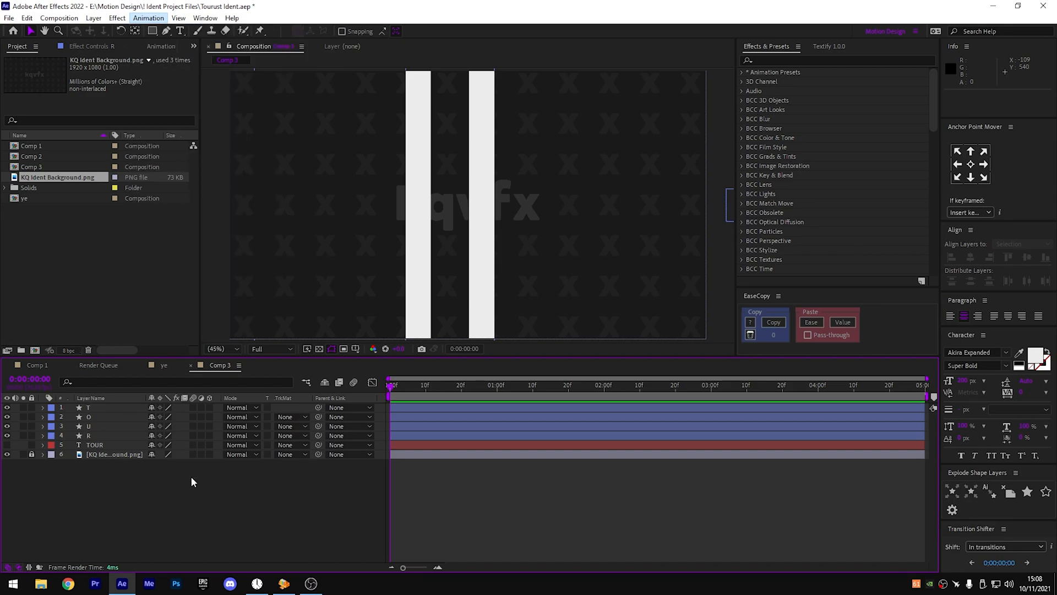
- Apply the KQ's Tourust Preset animation preset to the T layer at 0:00:00:00
click(121, 408)
click(148, 16)
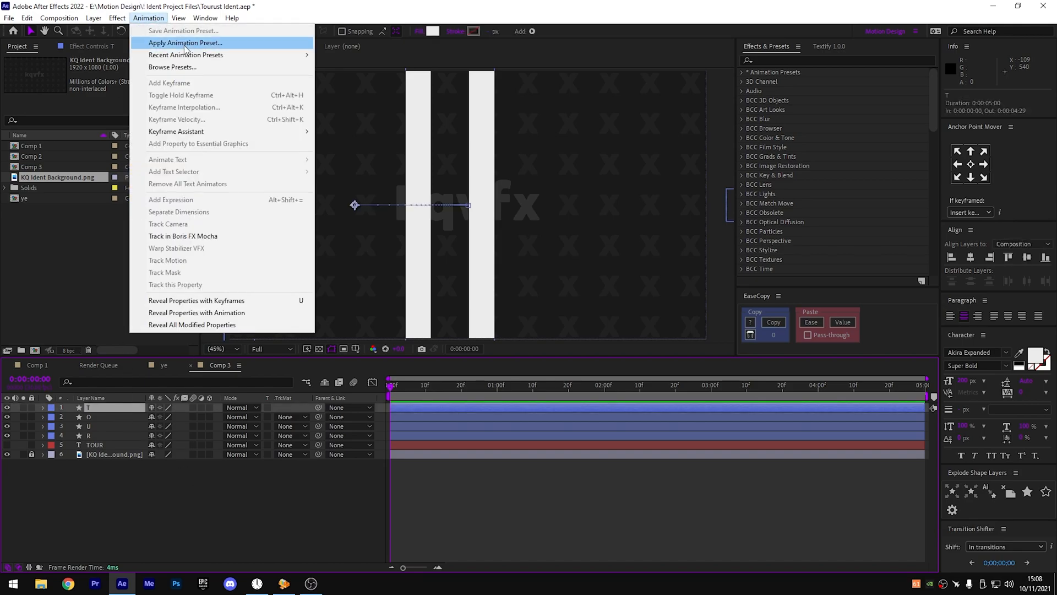
mouse_move(185, 60)
click(362, 55)
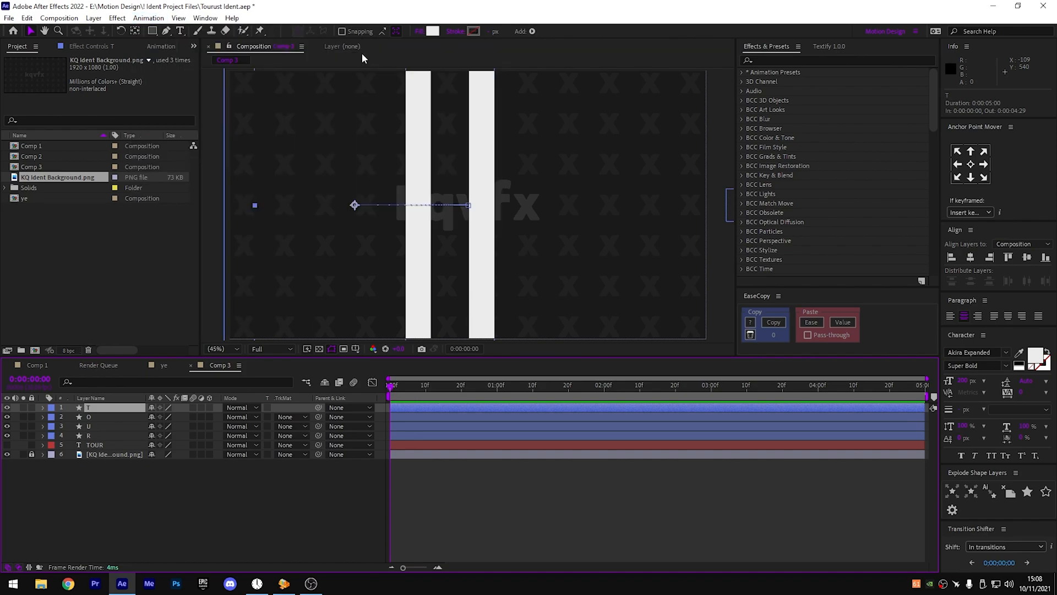
- Copy Stroke 1 and Fill 1 from the T layer's Group 1 onto the T group's Stroke 1 and Fill 1
click(42, 407)
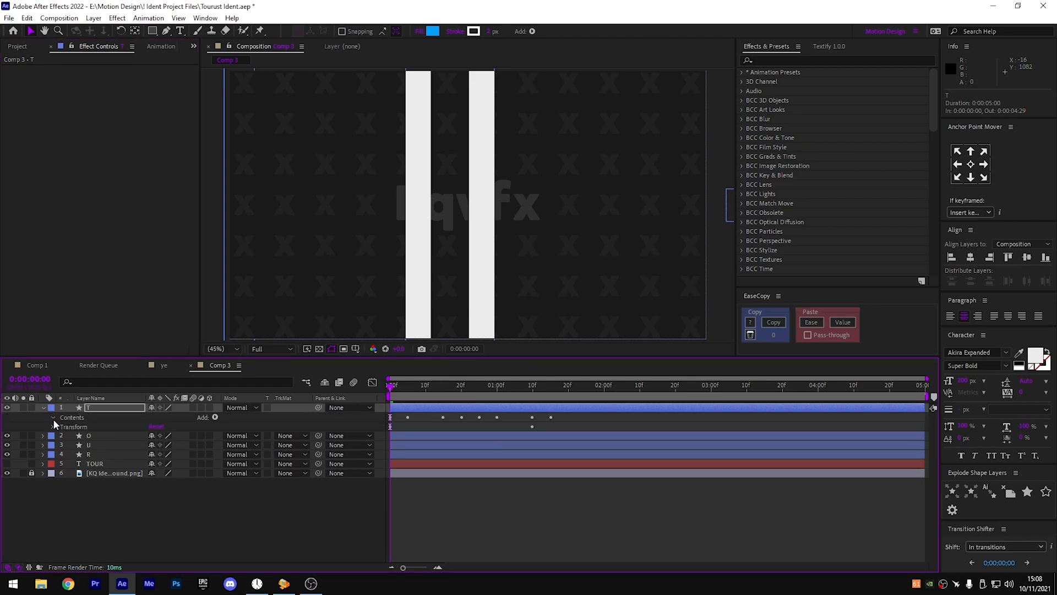
click(53, 418)
click(62, 436)
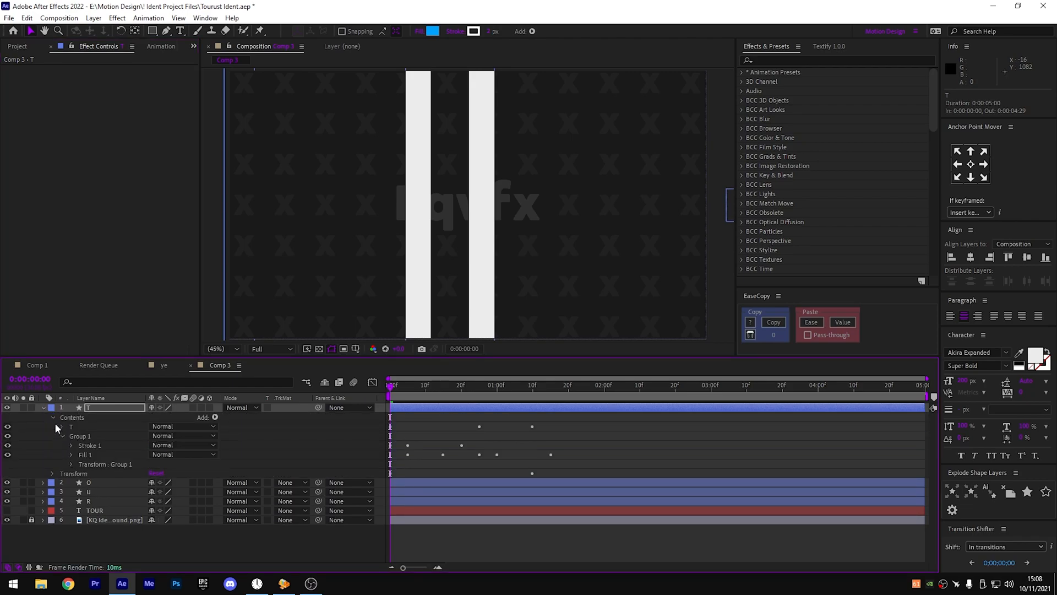
click(61, 426)
click(106, 482)
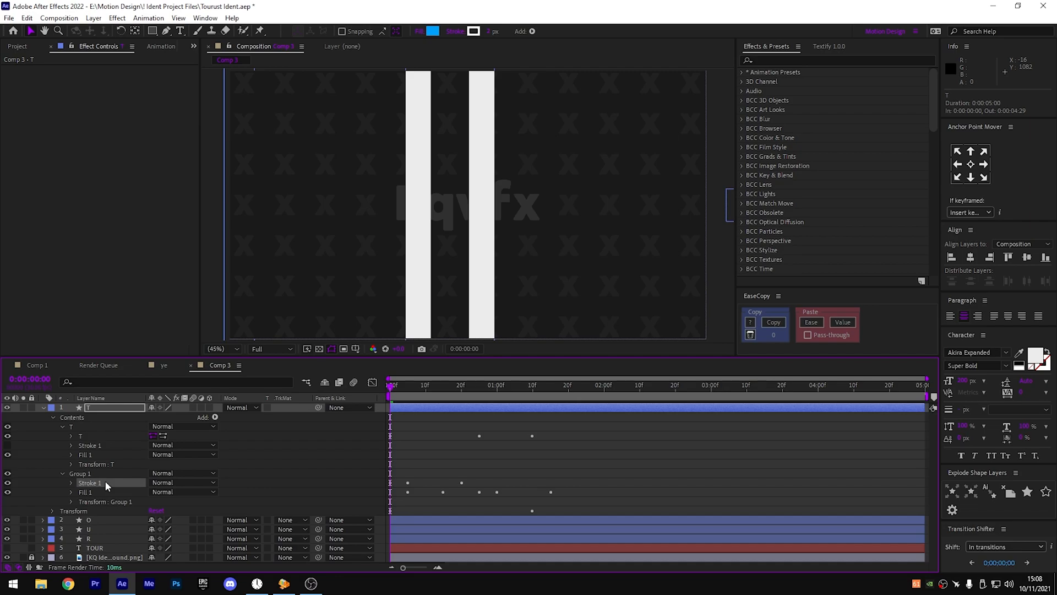
click(87, 445)
key(ctrl+v)
click(91, 491)
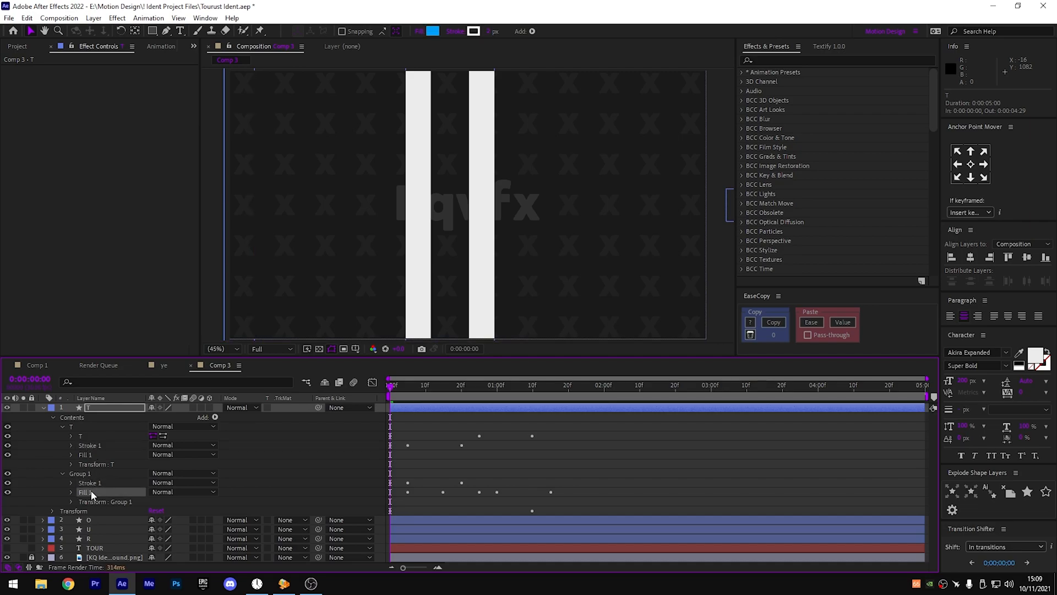
click(84, 454)
key(ctrl+v)
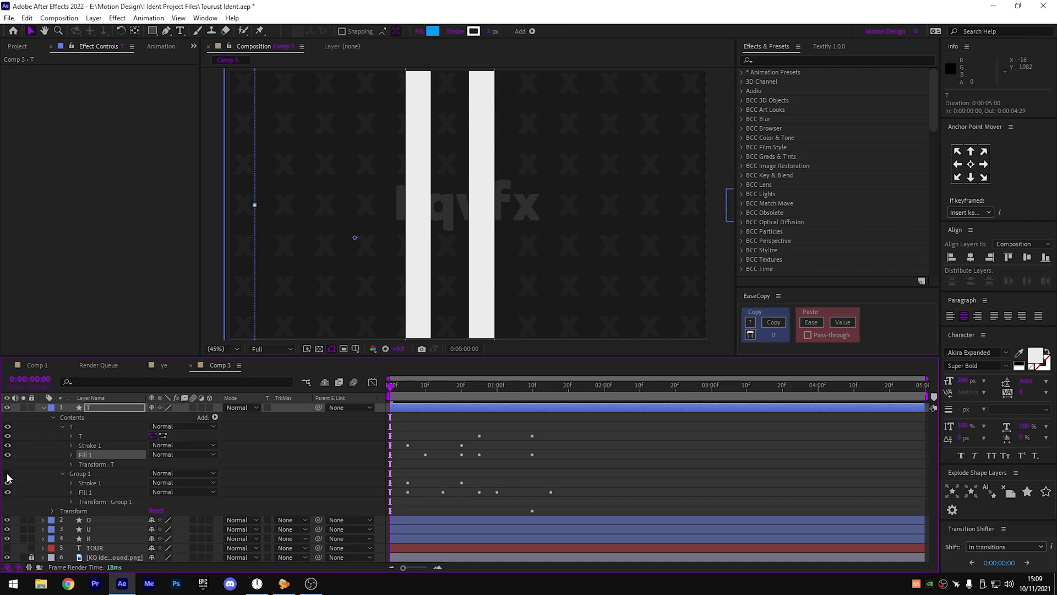
click(42, 408)
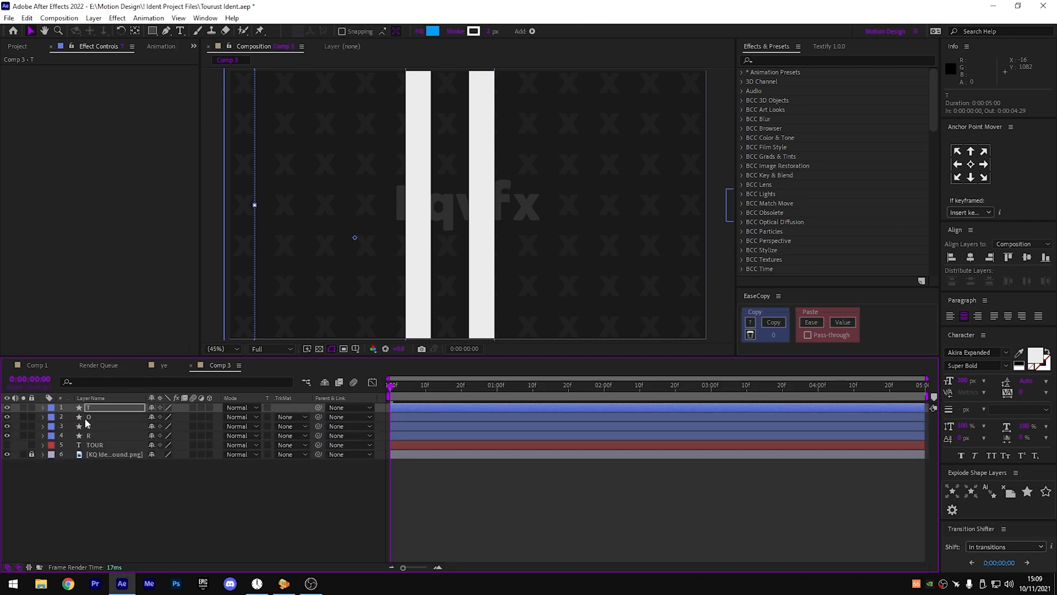
- Apply the KQ's Tourust Preset animation preset to the O layer
click(86, 418)
click(152, 19)
mouse_move(181, 54)
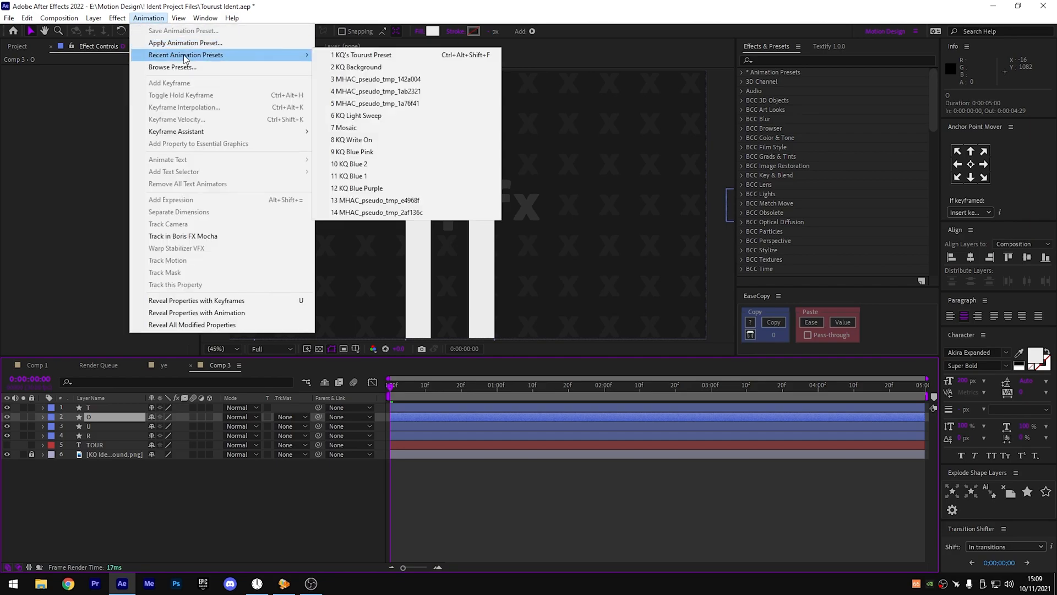
click(345, 55)
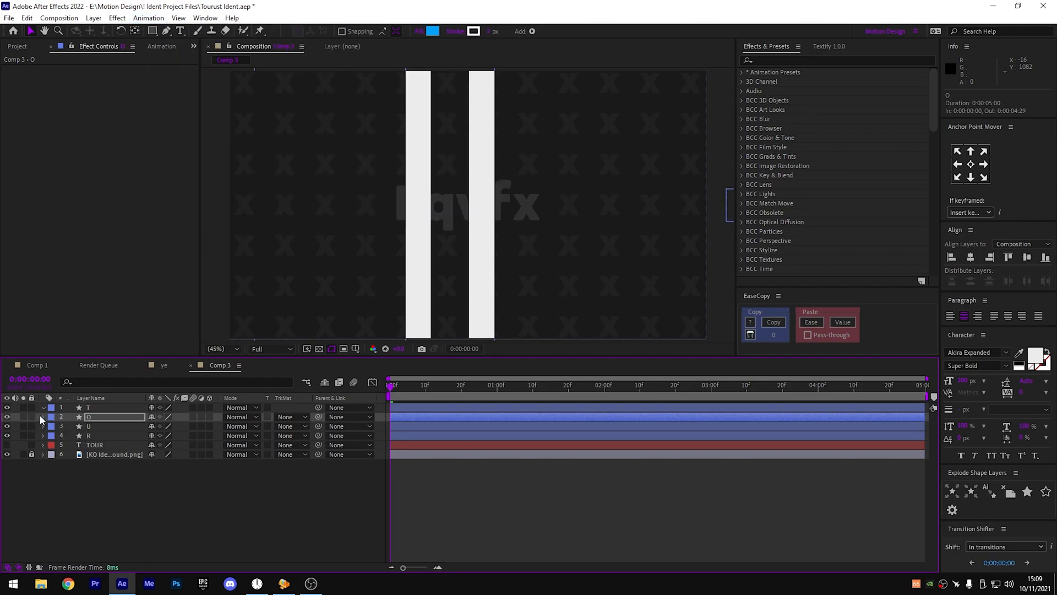
- Copy the preset's Group 1 stroke and fill onto the O group's own Stroke 1 and Fill 1
click(42, 408)
click(43, 409)
click(44, 417)
click(53, 427)
click(61, 435)
click(91, 473)
click(86, 520)
click(87, 484)
click(44, 417)
- Expand the U layer's contents and apply the KQ's Tourust Preset animation preset to it
click(89, 427)
click(43, 427)
click(53, 436)
click(63, 446)
click(70, 464)
click(71, 464)
click(88, 426)
click(149, 18)
mouse_move(187, 53)
click(371, 53)
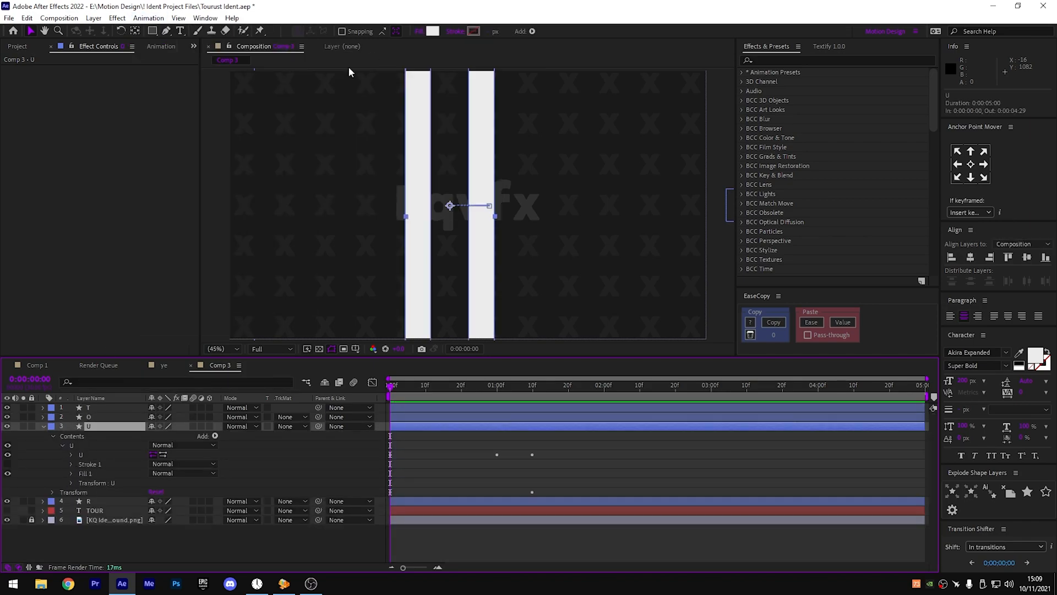
- Copy Group 1's Stroke 1 and Fill 1 onto the U group's Stroke 1 and Fill 1, then collapse the U layer
click(94, 502)
key(ctrl+c)
click(93, 464)
key(ctrl+v)
click(90, 511)
key(ctrl+c)
click(86, 474)
key(ctrl+v)
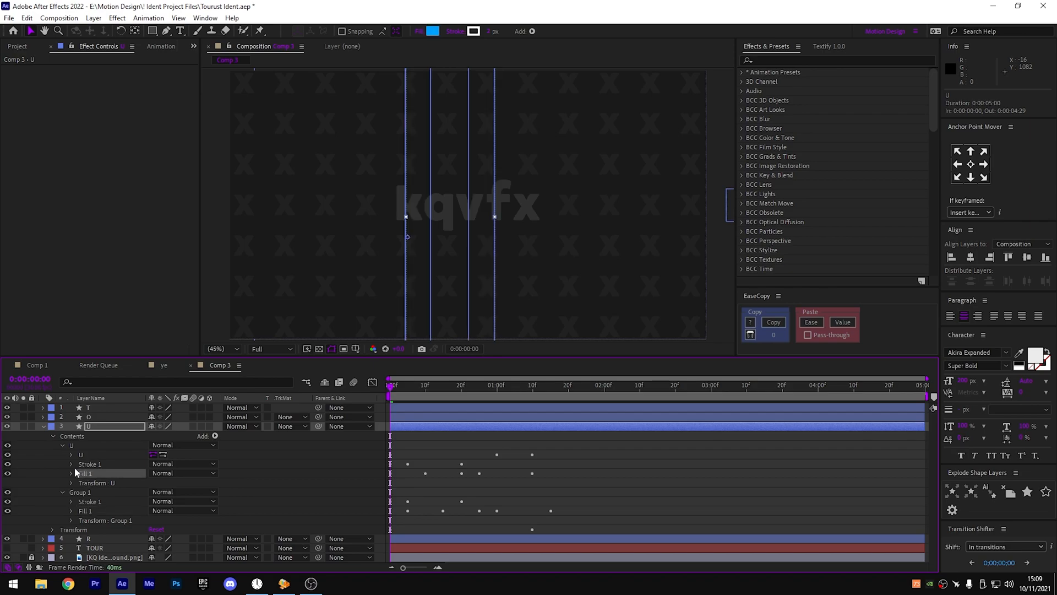
click(43, 426)
- Apply the KQ's Tourust Preset animation preset to the R layer
click(89, 436)
click(149, 18)
mouse_move(287, 54)
click(361, 55)
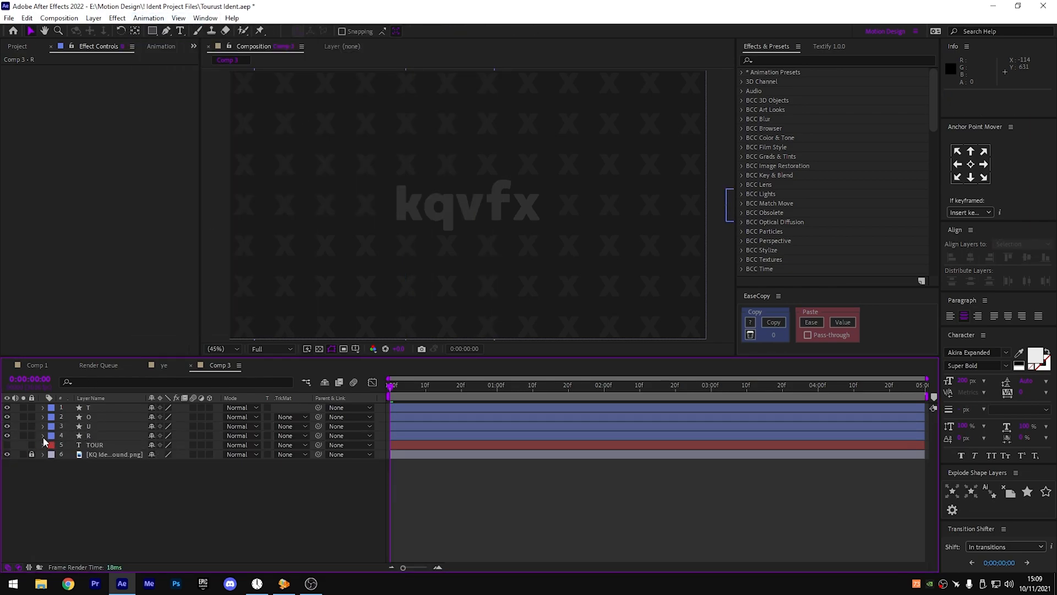
- Copy Group 1's Stroke 1 and Fill 1 onto the R group's Stroke 1 and Fill 1, and collapse the R layer
click(44, 436)
click(53, 445)
click(62, 455)
click(62, 520)
click(91, 529)
click(92, 492)
key(ctrl+v)
click(89, 538)
key(ctrl+c)
click(86, 502)
key(ctrl+v)
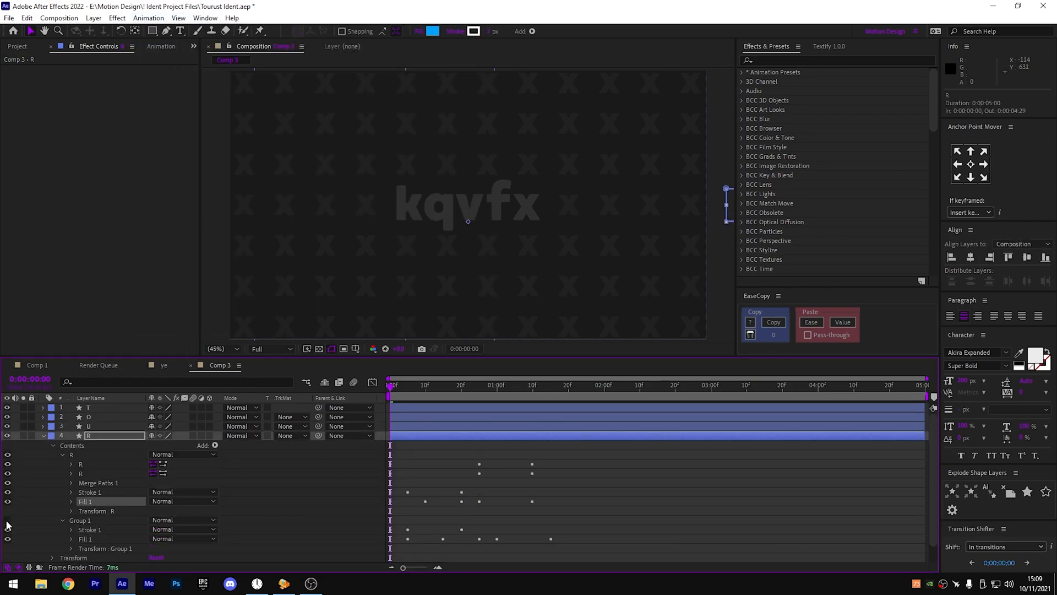
click(43, 436)
- Enable motion blur on the T, O, U and R layers and preview the animation
drag(188, 435, 191, 408)
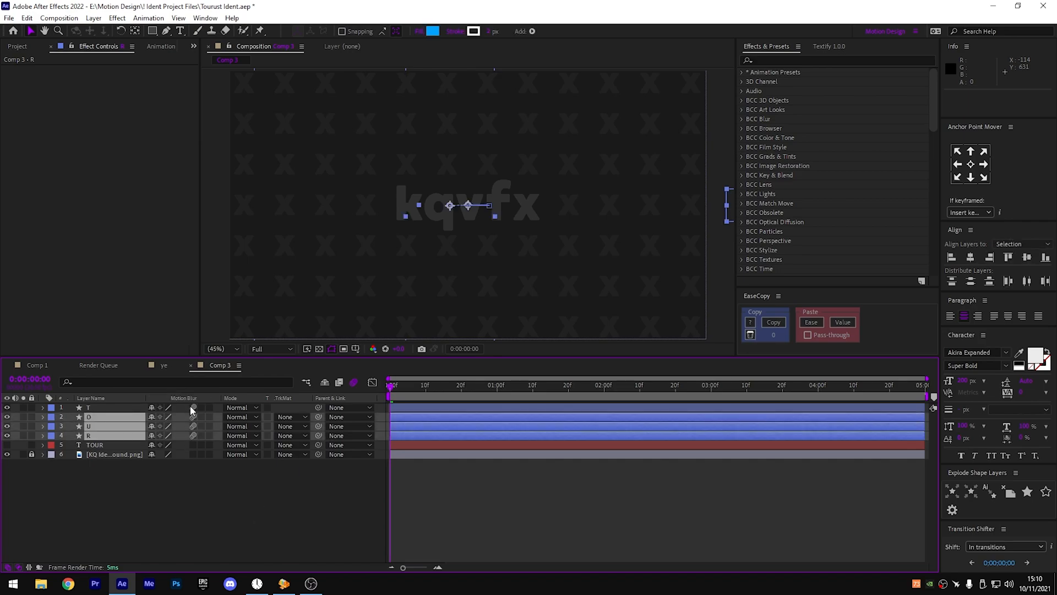
click(261, 530)
key(space)
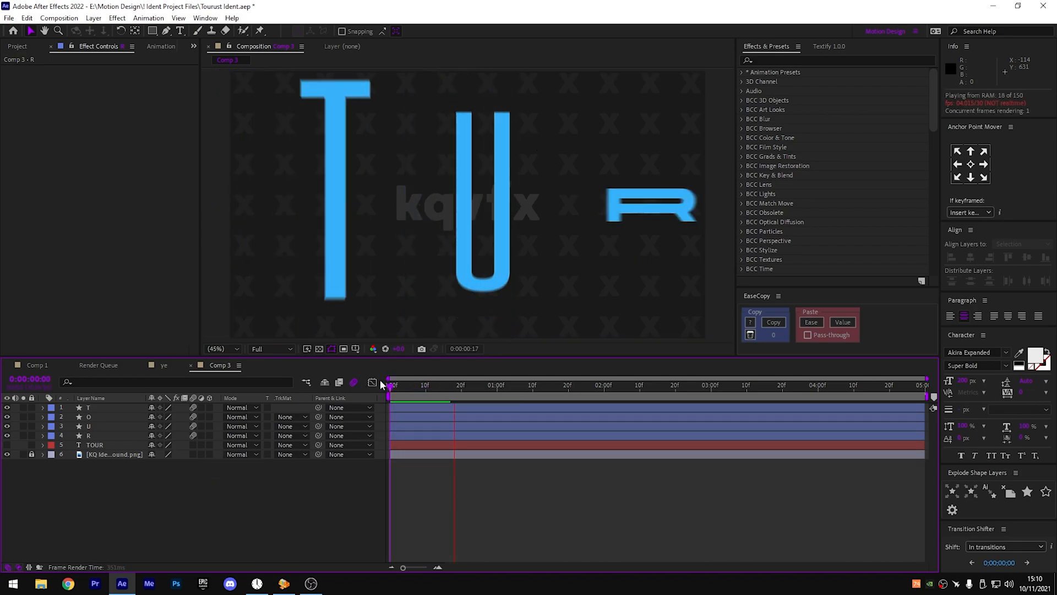
key(space)
key(space)
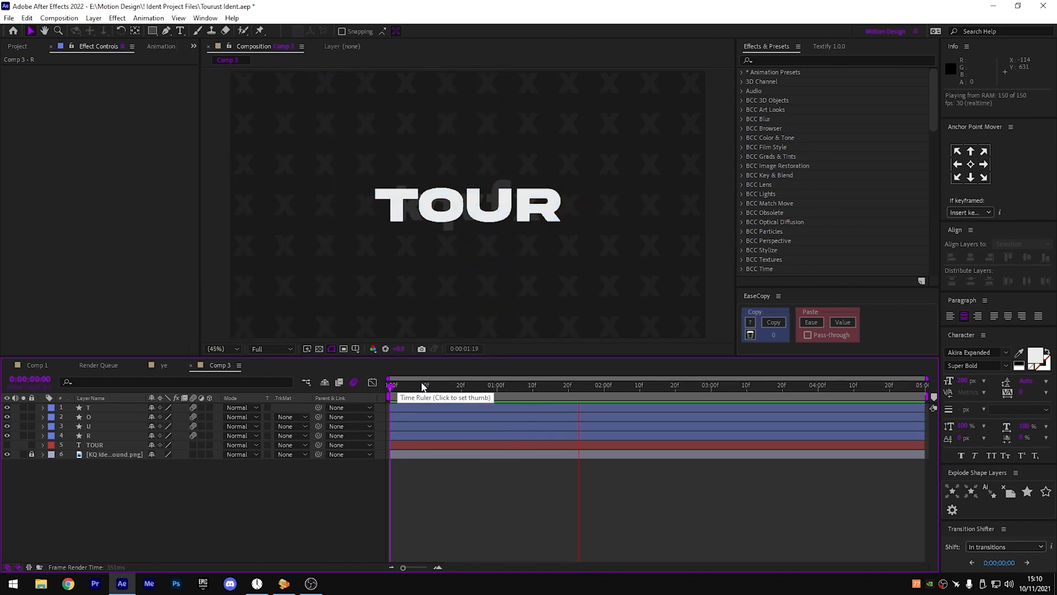
key(space)
key(space)
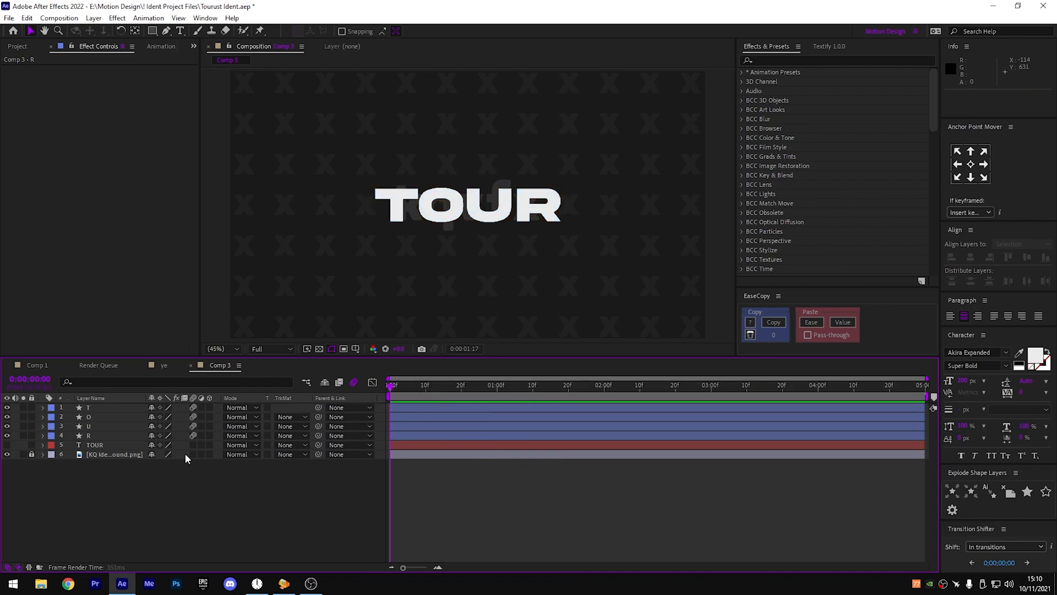
key(space)
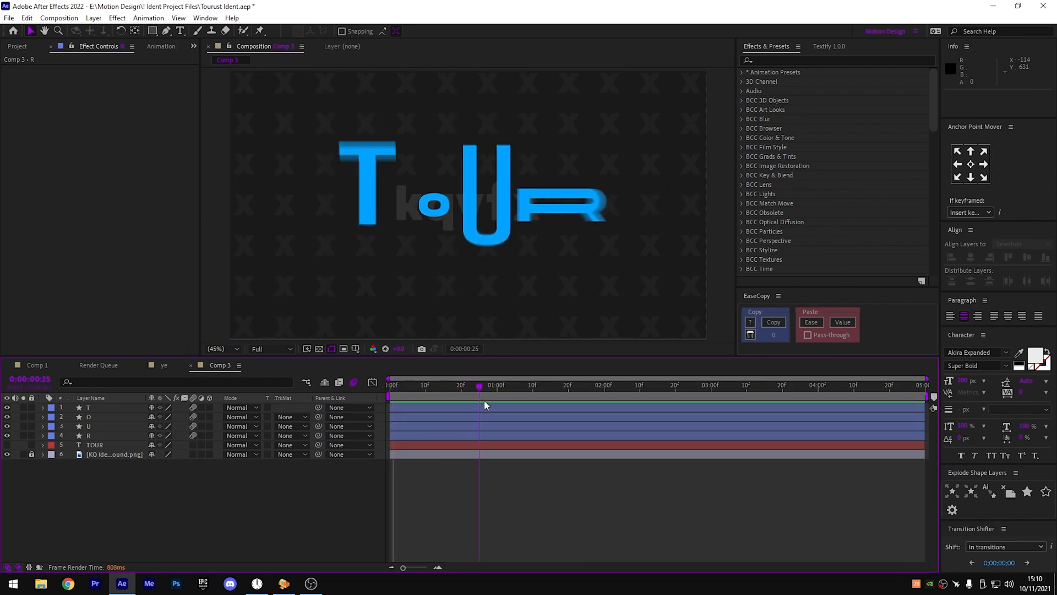
drag(513, 416, 306, 392)
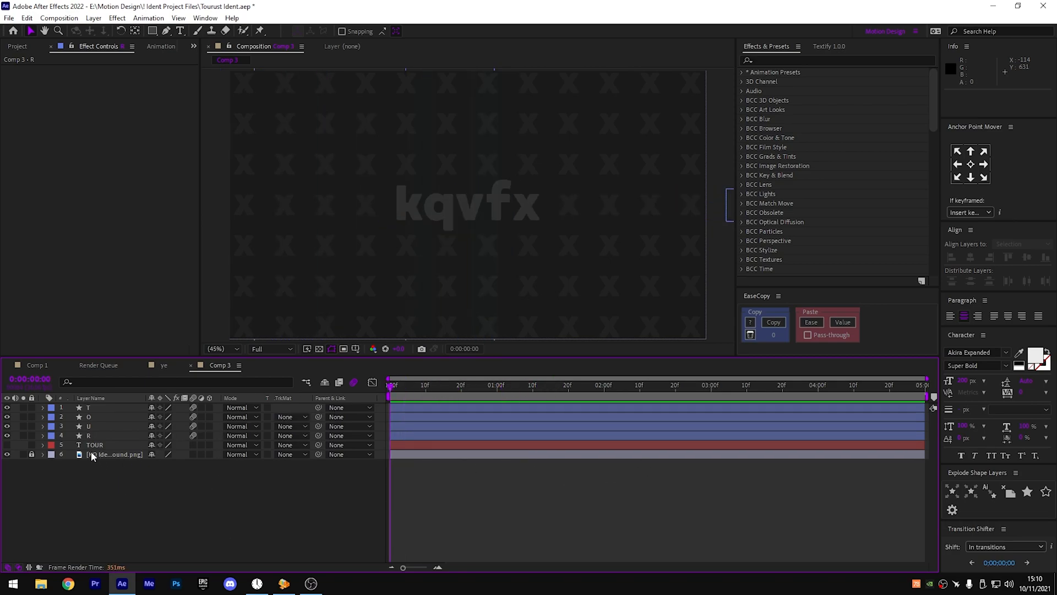
- Hide the animated T, O, U and R layers and show the original TOUR text layer
drag(9, 435, 7, 408)
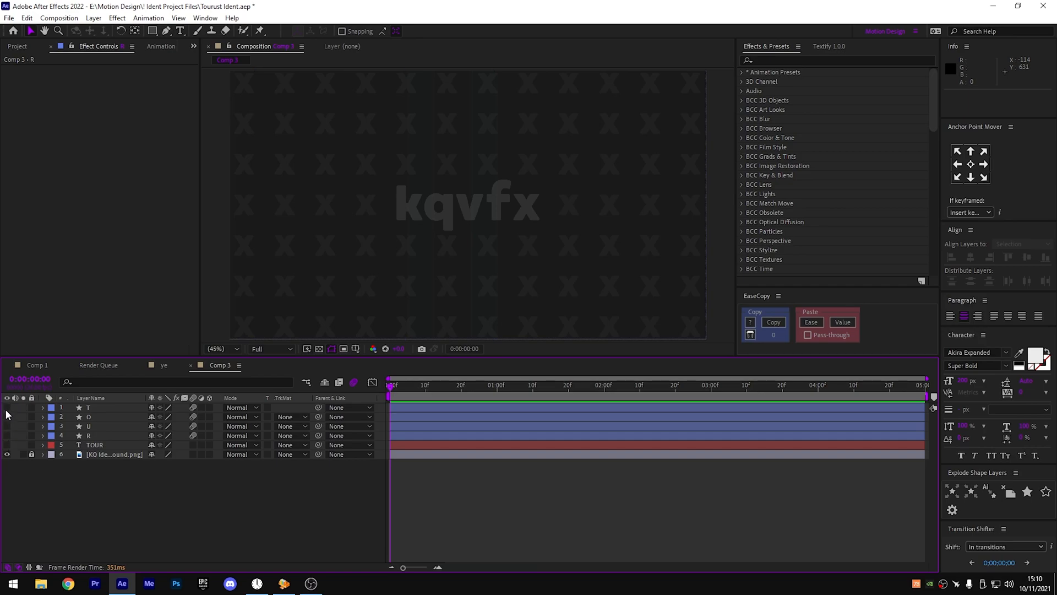
click(95, 445)
click(6, 445)
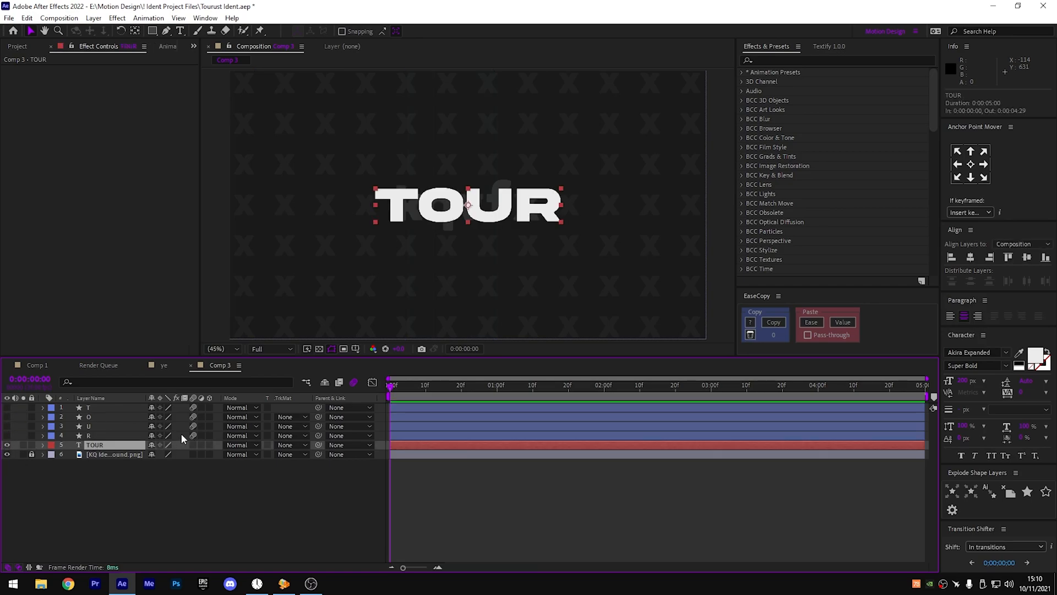
- Convert the TOUR text to shapes exploded into separate letter layers, and delete the leftover TOUR Outlines layer
right_click(123, 446)
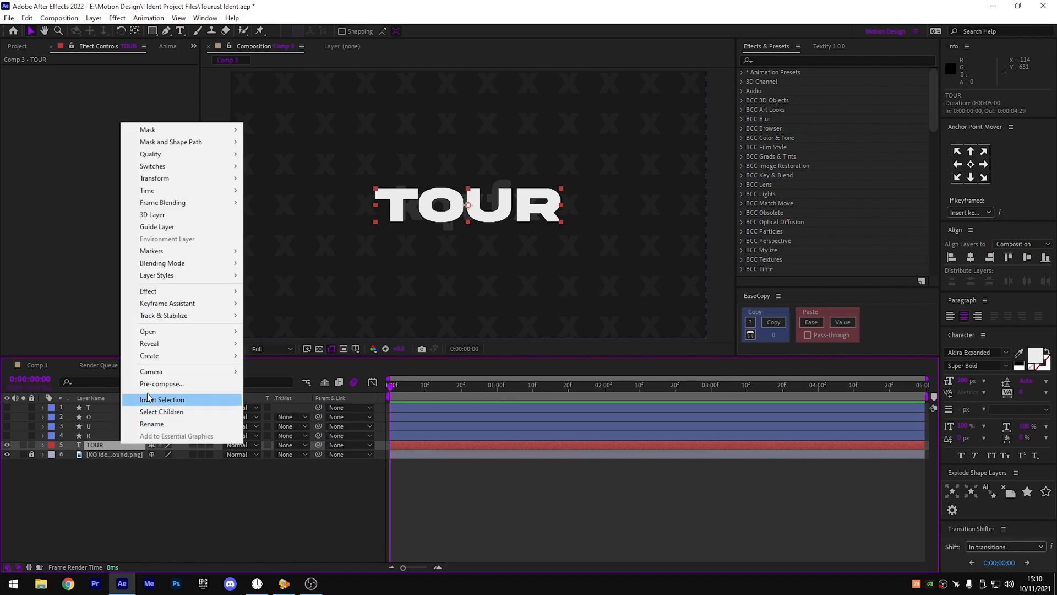
mouse_move(196, 357)
click(292, 367)
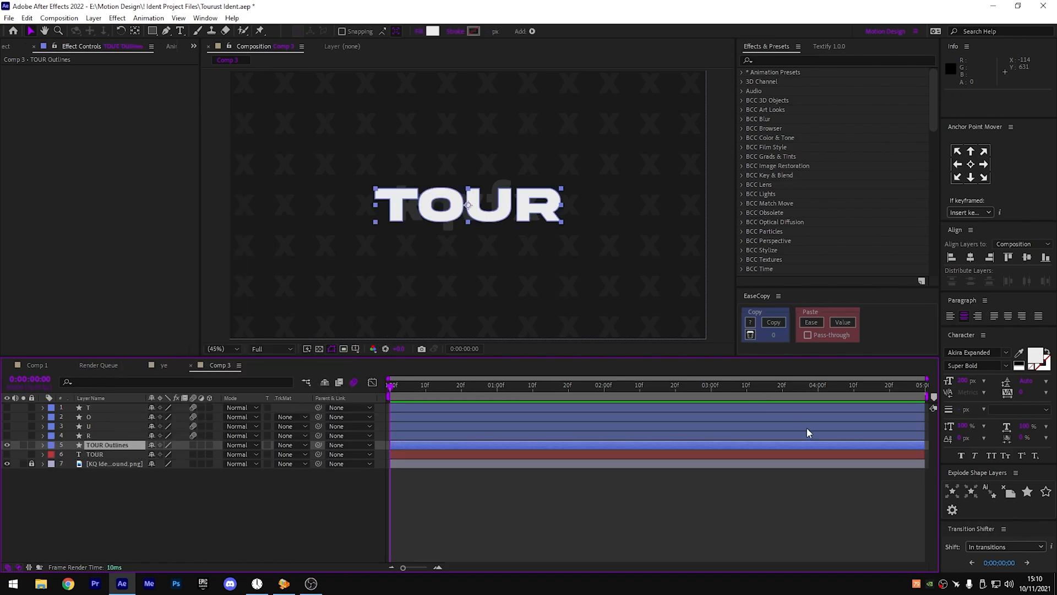
click(952, 491)
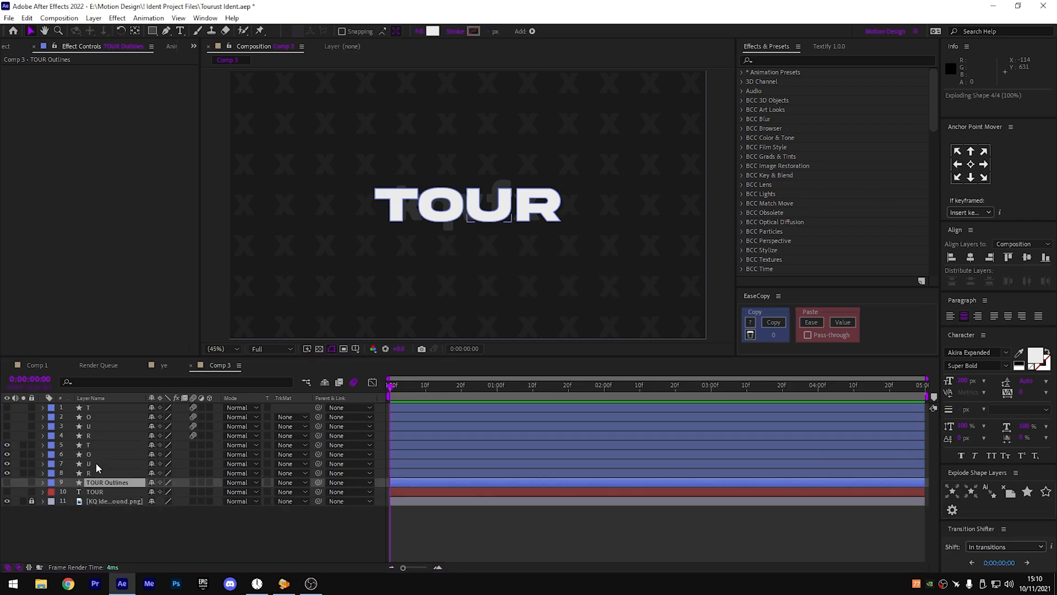
key(Delete)
- Add Scale keyframes at 0:00:02:15 to the four new T, O, U and R letter layers
click(111, 469)
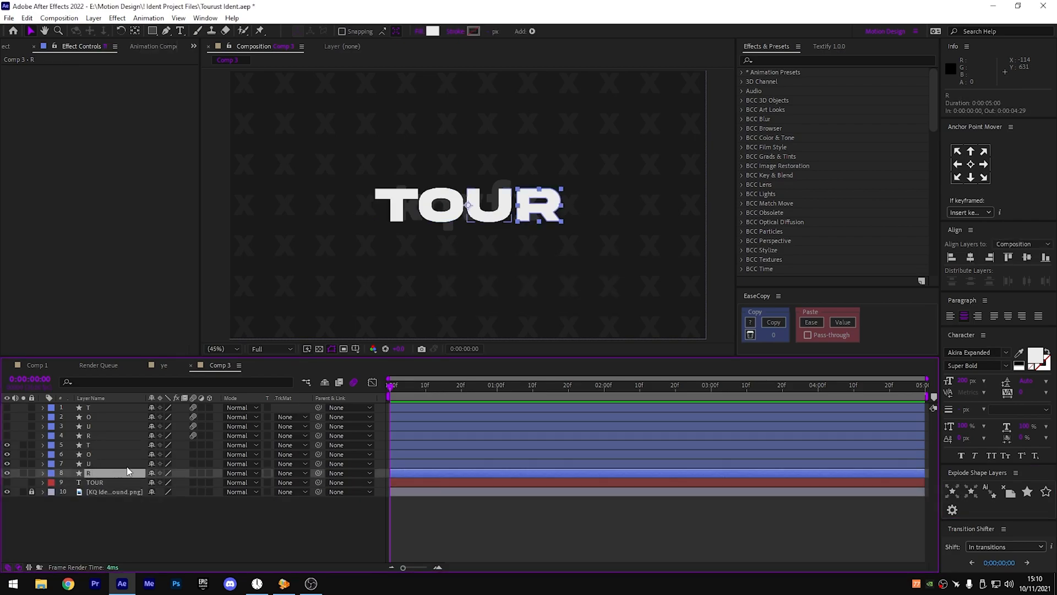
drag(595, 388, 636, 396)
shift+click(103, 447)
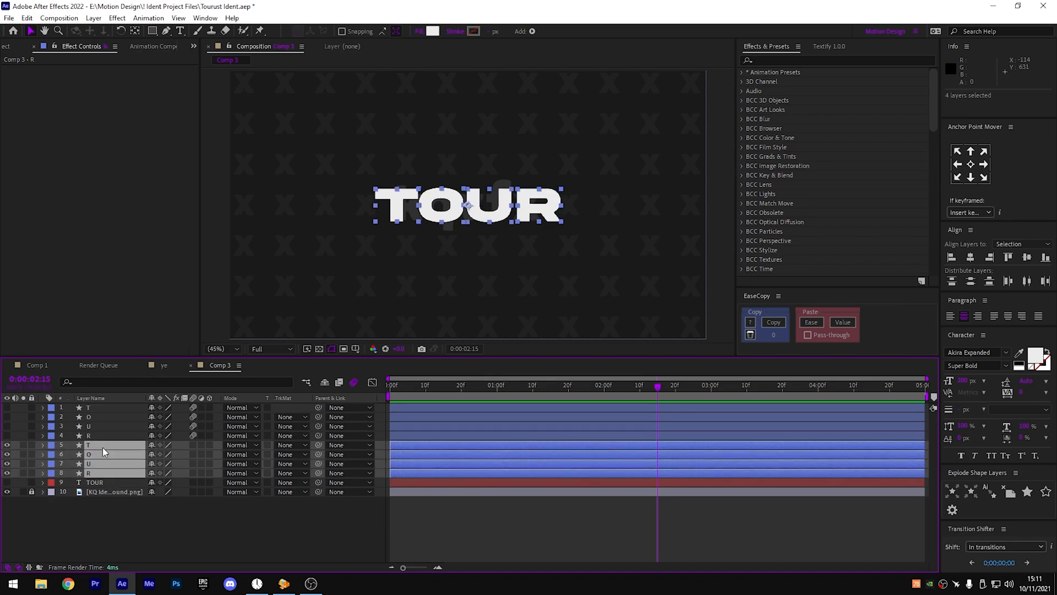
key(s)
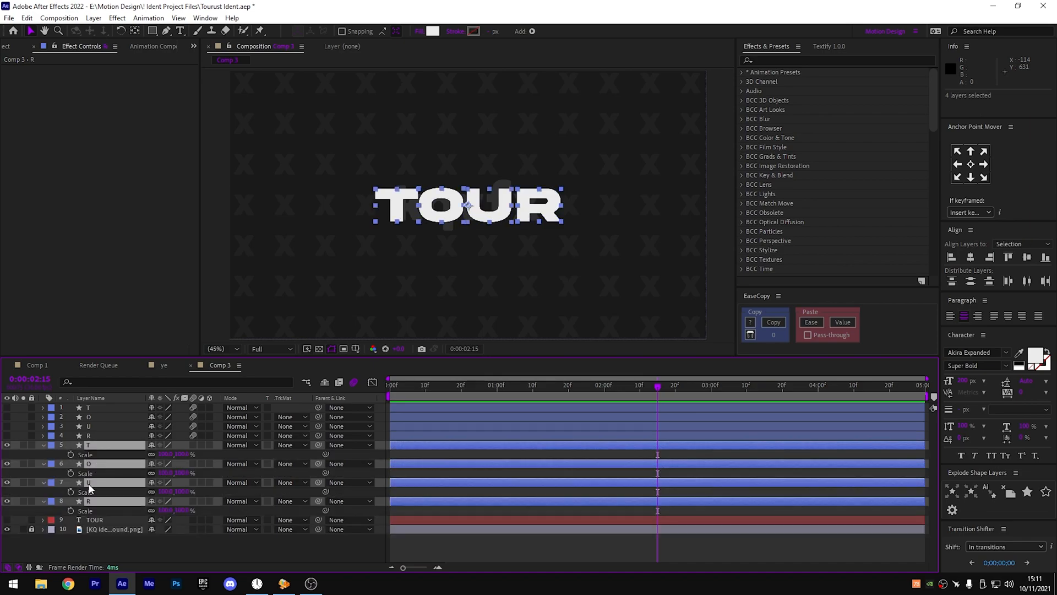
click(70, 473)
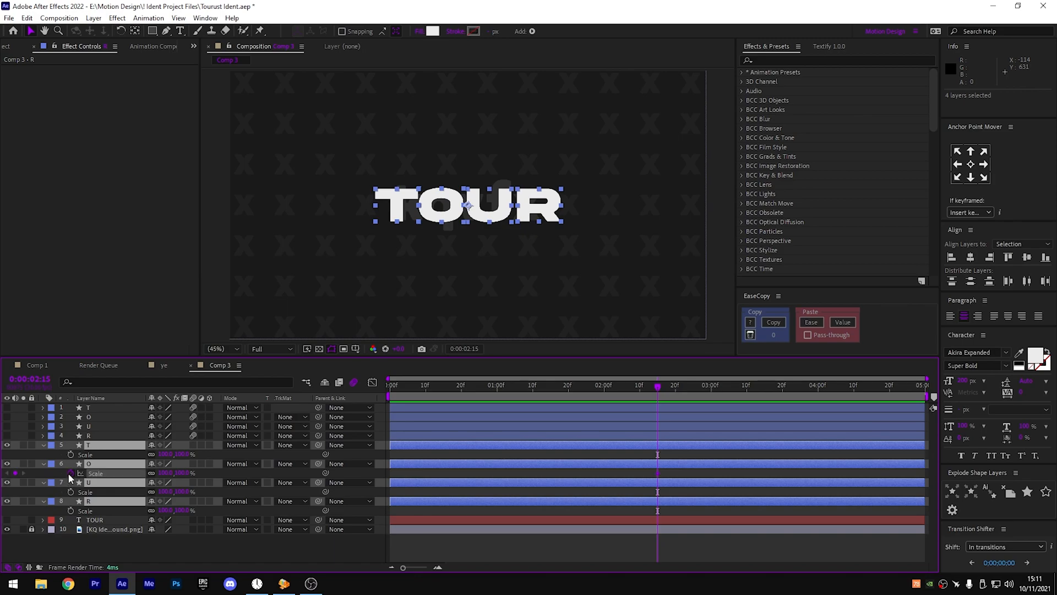
- Center the anchor point of each new T, O, U and R letter layer within its letter
click(662, 445)
click(656, 445)
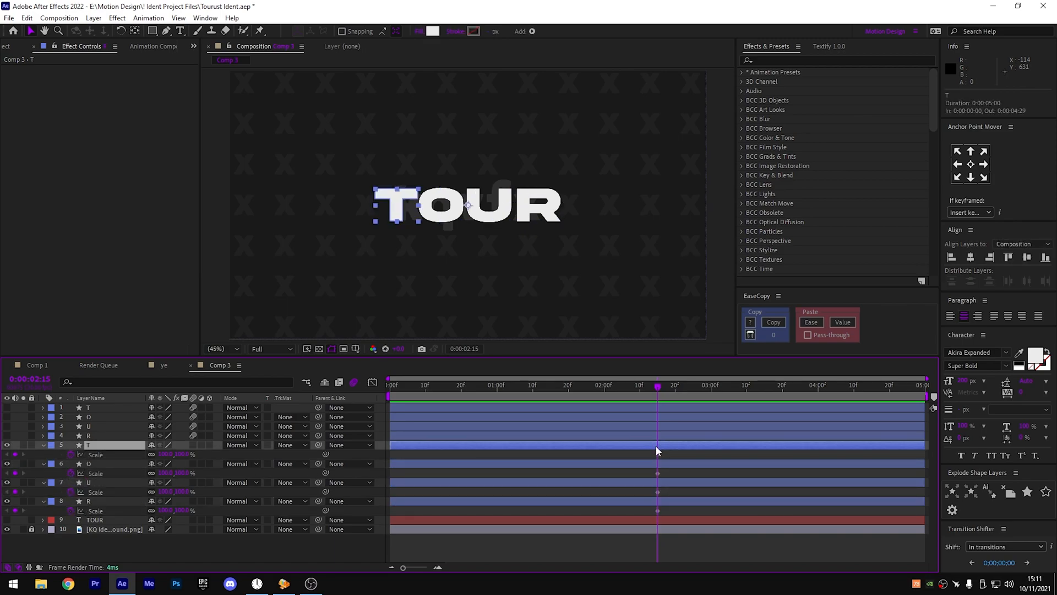
key(ctrl+alt+Home)
click(671, 468)
key(ctrl+alt+Home)
click(664, 484)
key(ctrl+alt+Home)
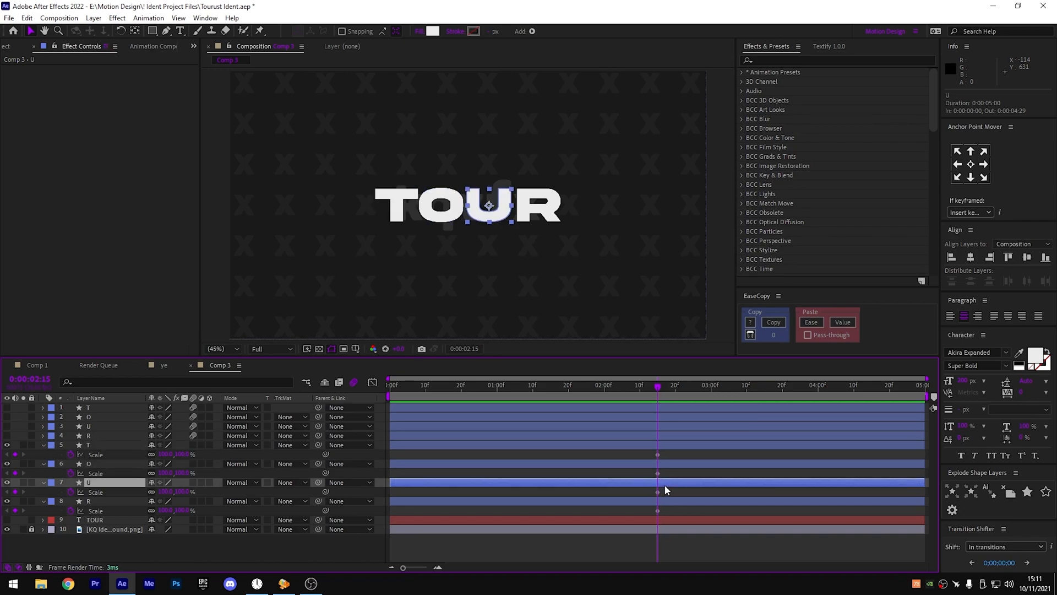
click(658, 501)
key(ctrl+alt+Home)
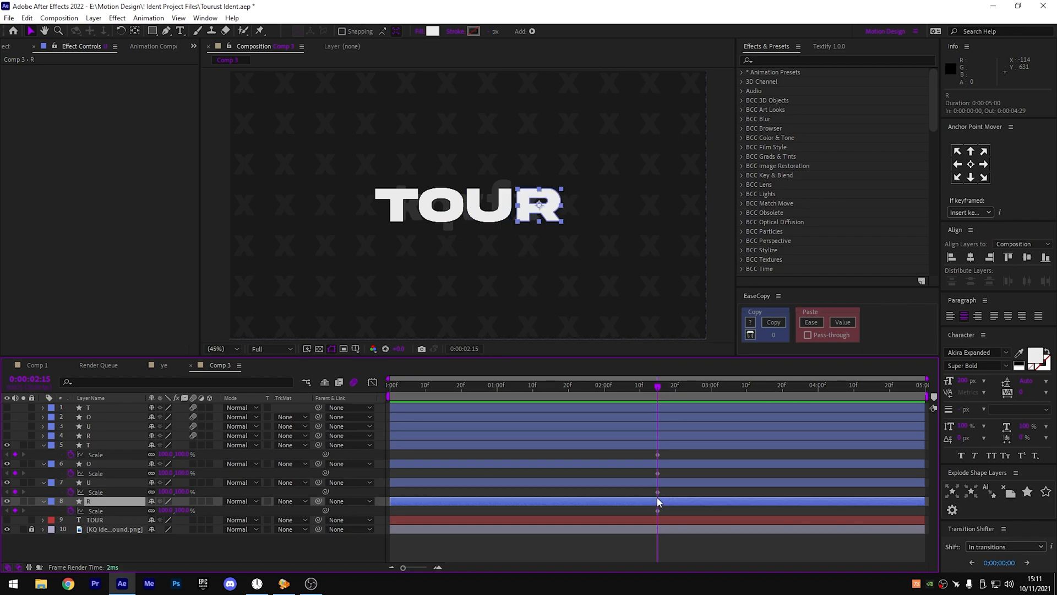
- Set the Scale of the four new T, O, U and R letter layers to 0% at 0:00:03:00
key(shift+Page_Down)
key(shift+Page_Down)
key(Page_Up)
key(Page_Up)
key(Page_Up)
key(Page_Up)
key(Page_Up)
ctrl+click(110, 482)
ctrl+click(110, 464)
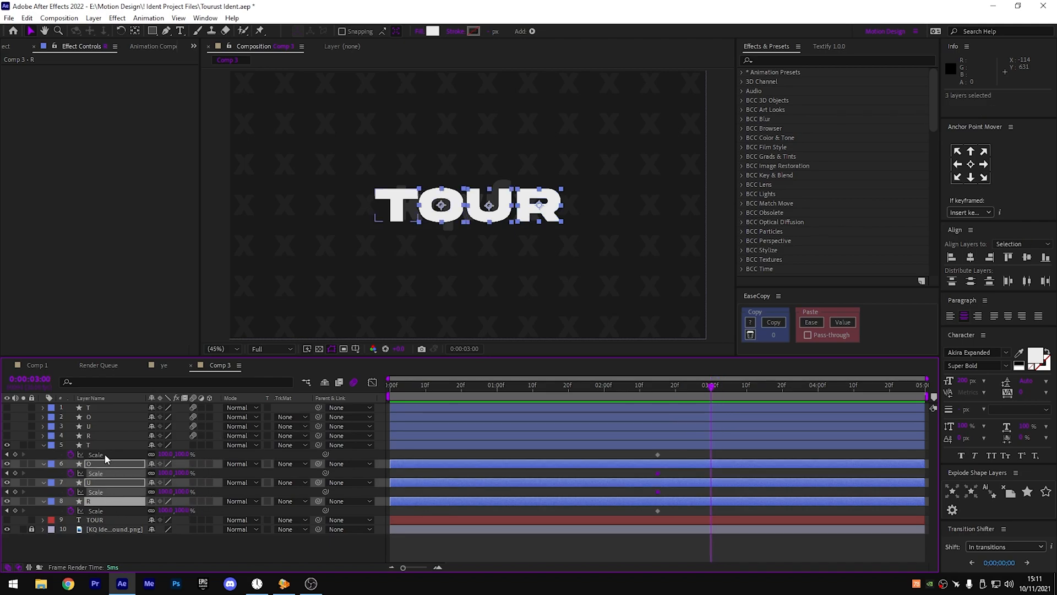
ctrl+click(110, 445)
click(177, 454)
text(0)
key(Return)
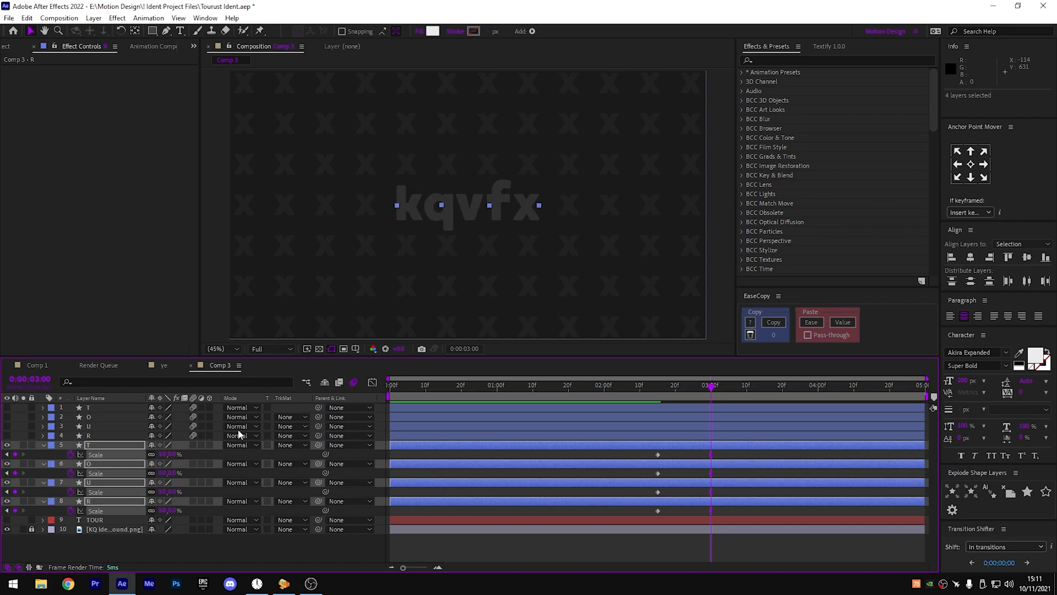
- Easy-ease the four letters' Scale keyframes and lengthen the T layer's outgoing ease so its speed peaks near 0:00:03:00
drag(717, 449, 623, 510)
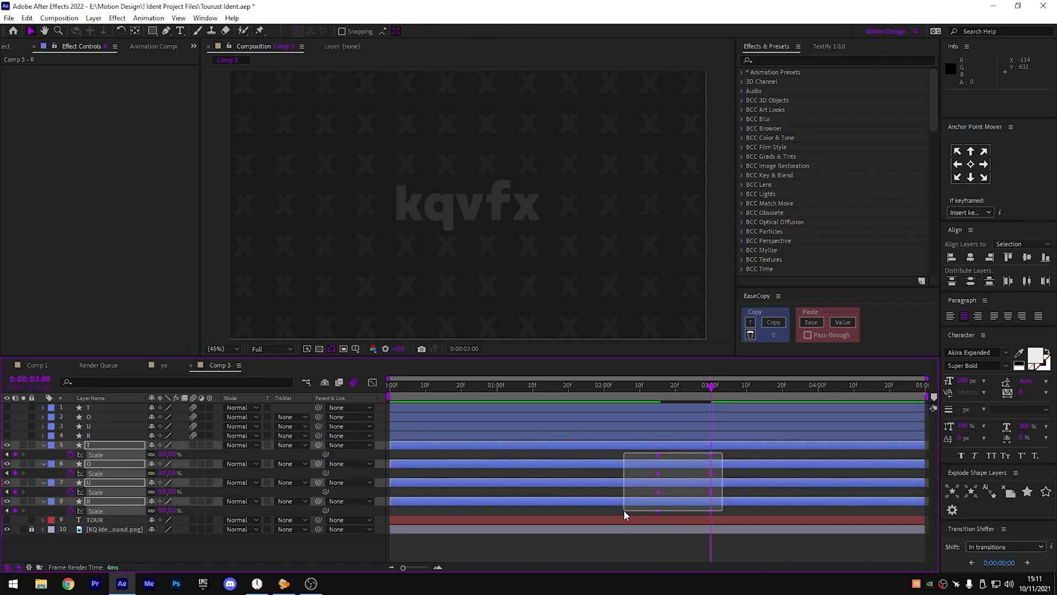
click(678, 454)
click(658, 455)
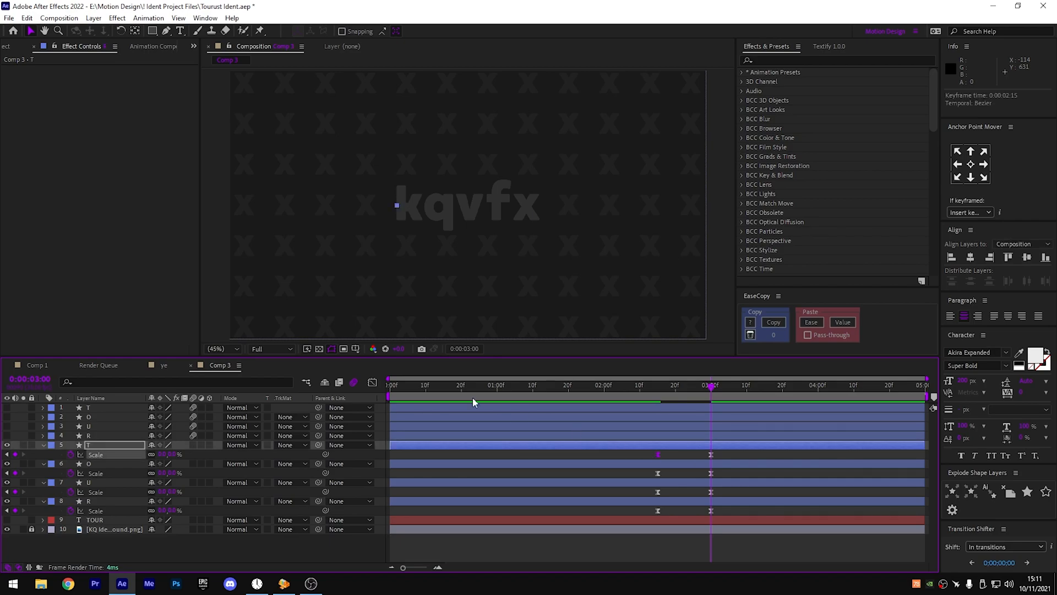
click(373, 382)
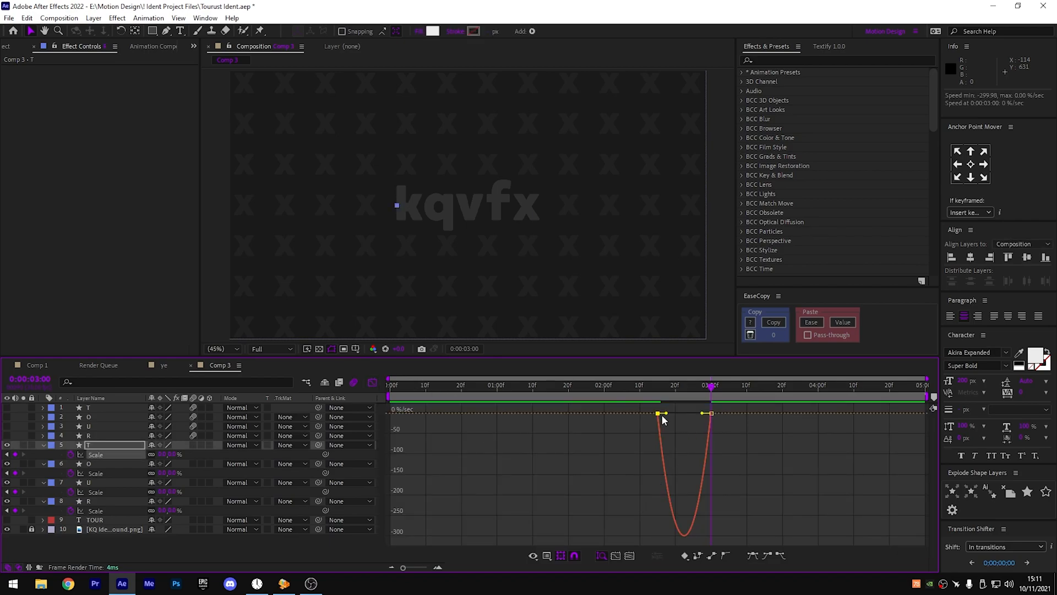
drag(666, 414, 700, 414)
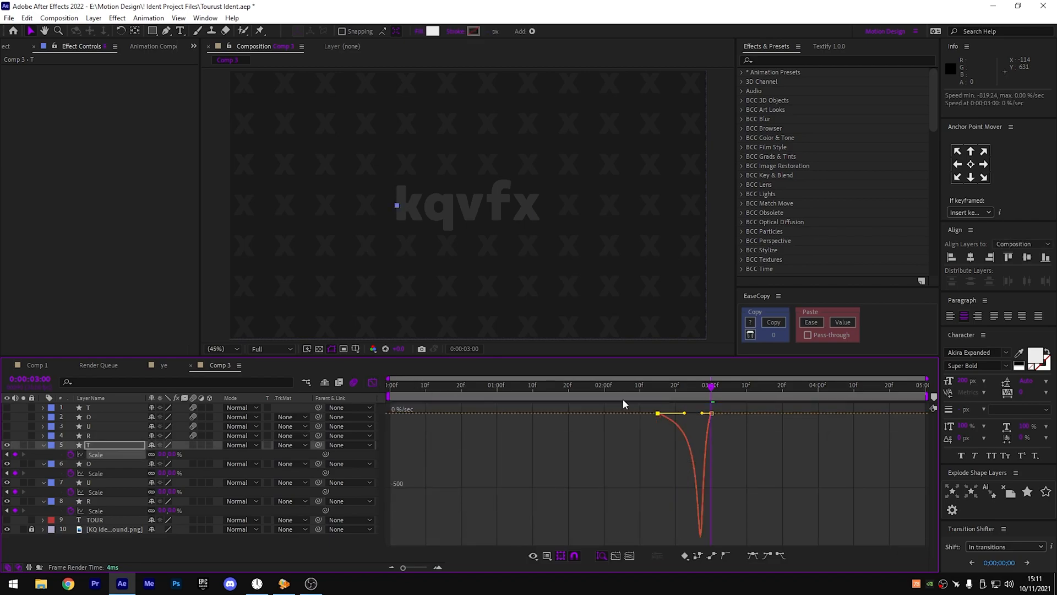
click(373, 382)
- Lengthen the outgoing Scale ease of the O, U and R layers so their speed also peaks near 0:00:03:00
click(658, 472)
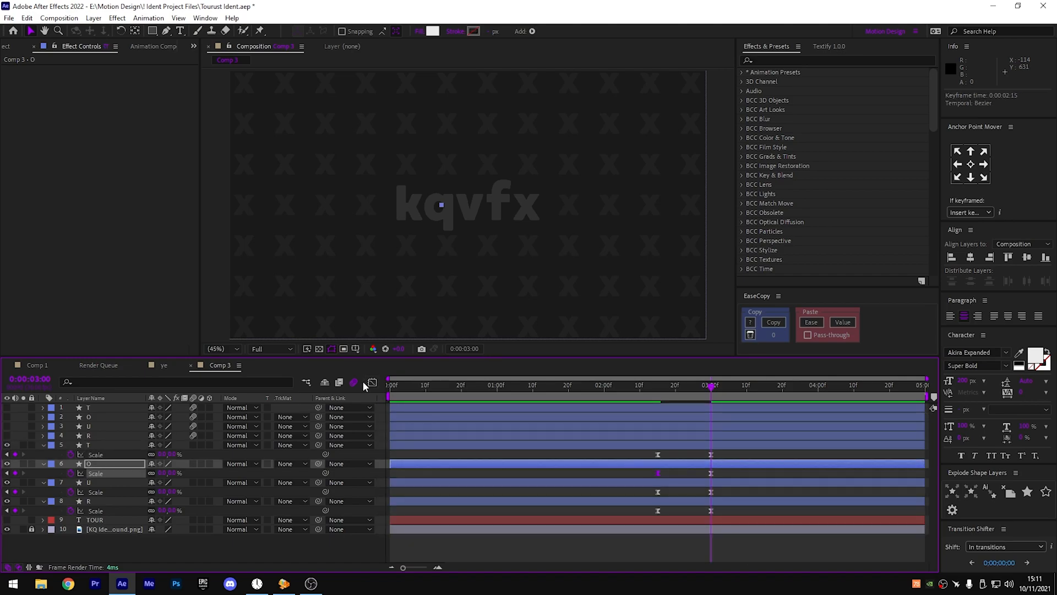
click(373, 383)
drag(666, 413, 697, 414)
click(373, 383)
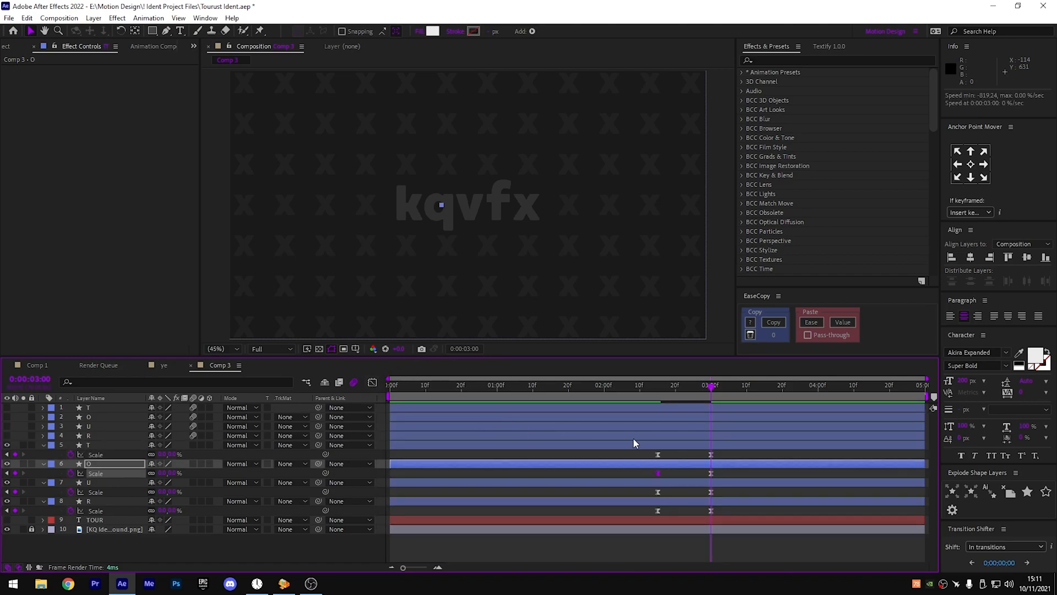
click(659, 491)
click(373, 383)
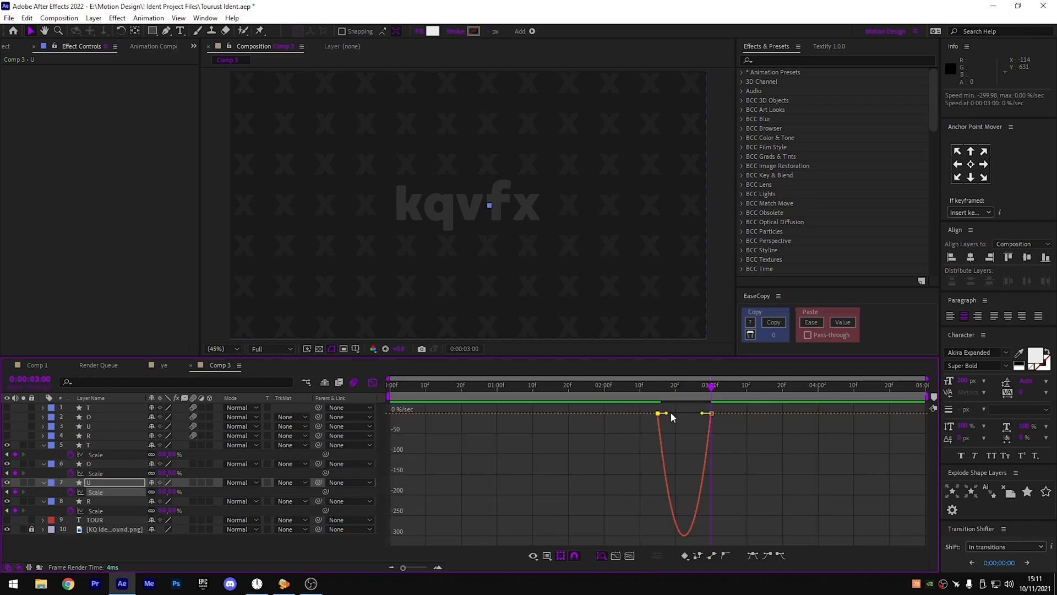
drag(666, 413, 696, 412)
click(373, 382)
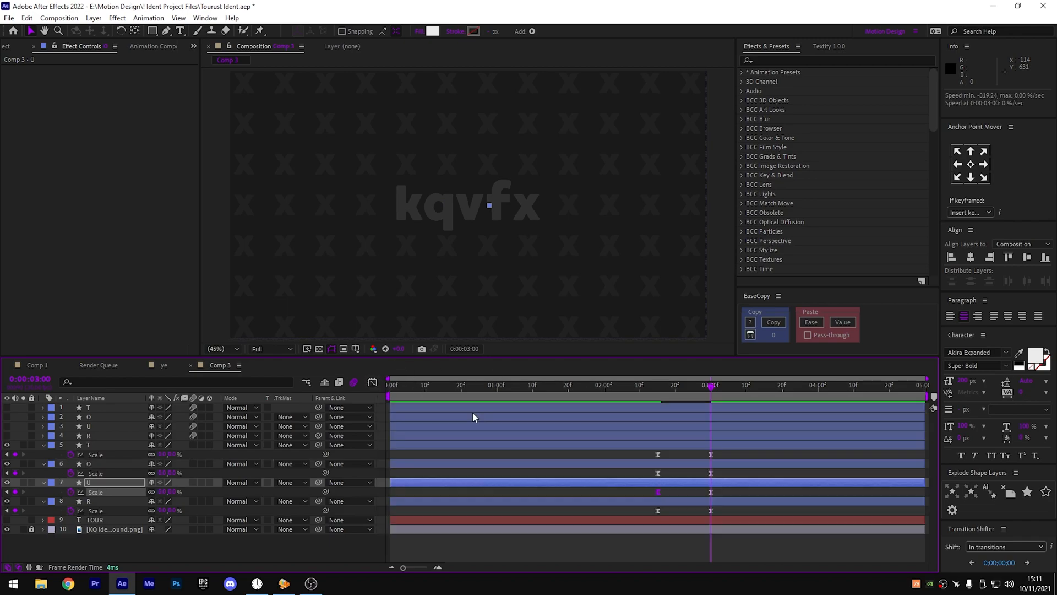
click(659, 509)
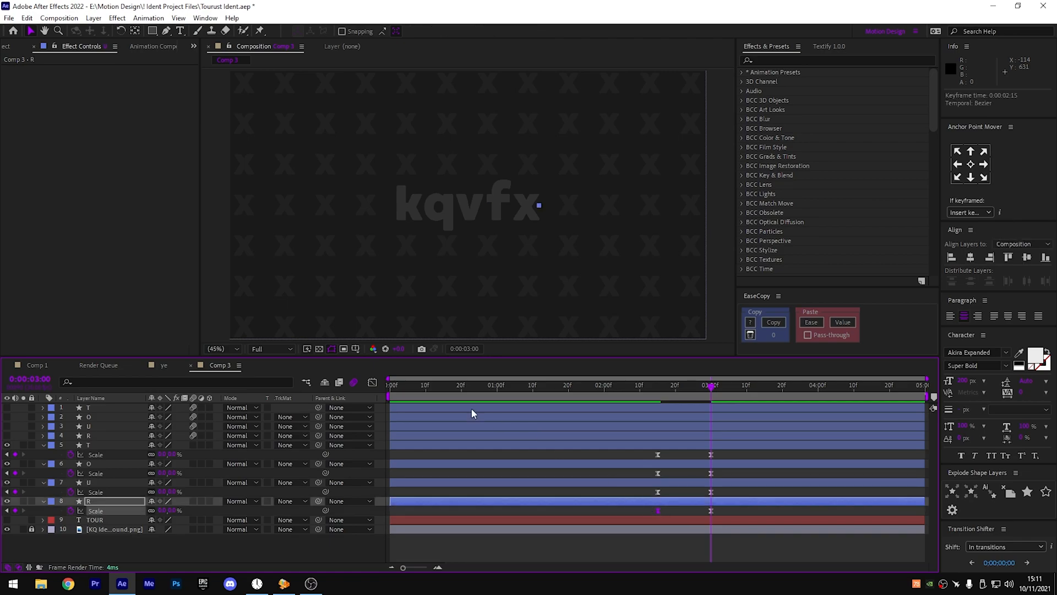
click(373, 383)
drag(666, 414, 684, 413)
click(376, 384)
- Split the four scale-animated T, O, U and R layers at 0:00:02:15
drag(486, 387, 408, 387)
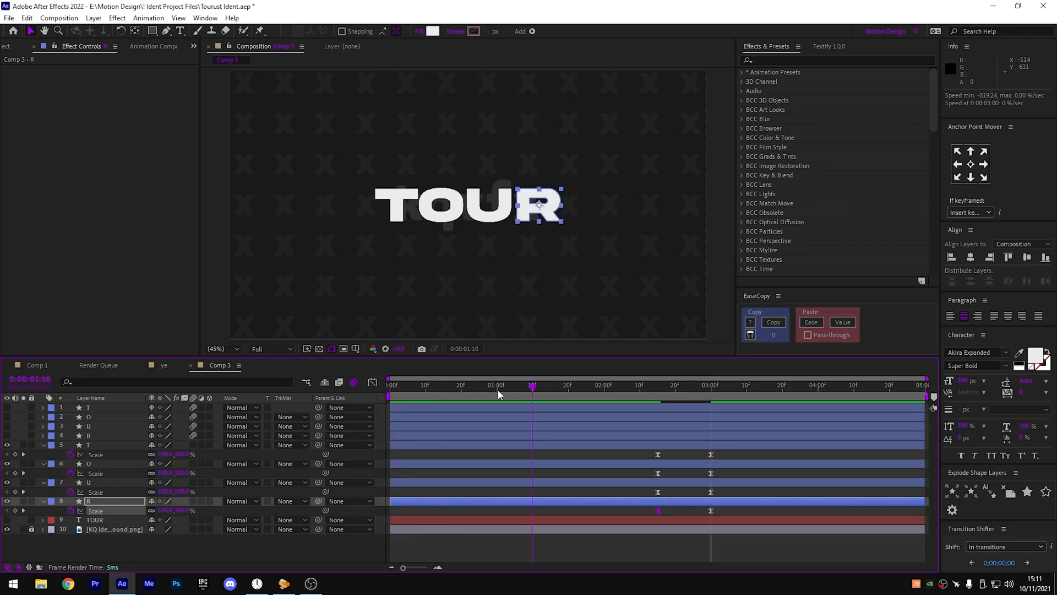
drag(331, 390, 600, 387)
click(658, 391)
shift+click(654, 446)
key(ctrl+shift+d)
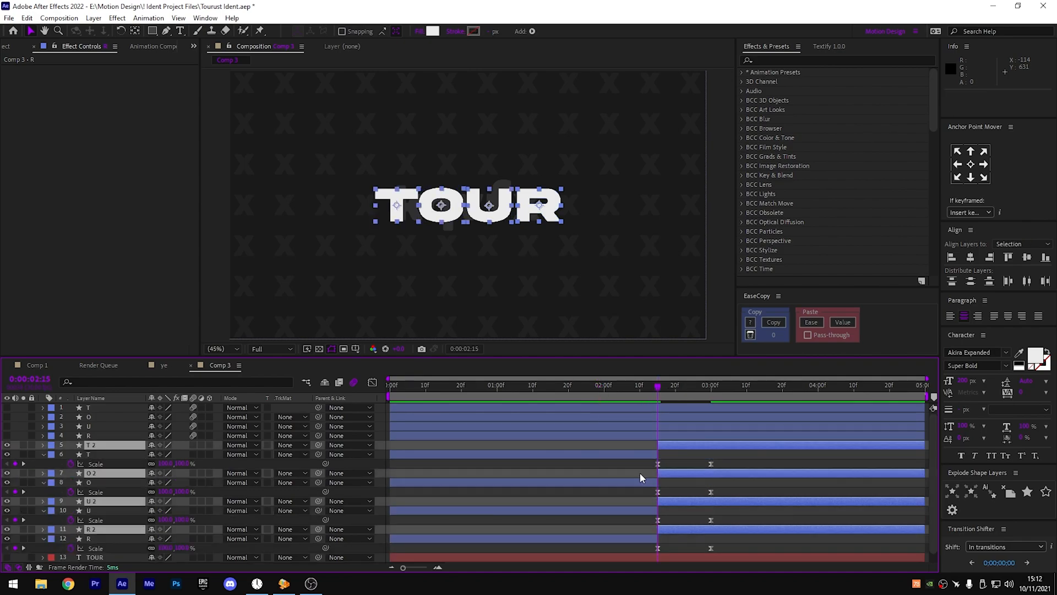
- Delete the split T, O, U and R segments that lie before 0:00:02:15
click(617, 454)
key(Delete)
click(597, 463)
key(Delete)
click(597, 471)
key(Delete)
click(597, 480)
key(Delete)
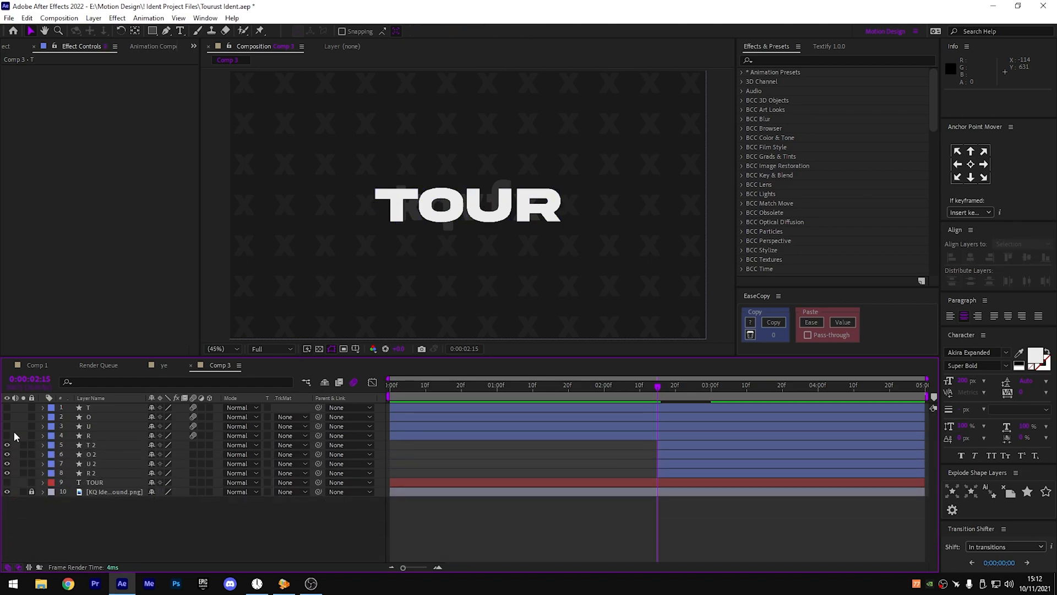
- Show the animated T, O, U and R layers again and cut off everything after 0:00:02:15
drag(7, 437, 7, 407)
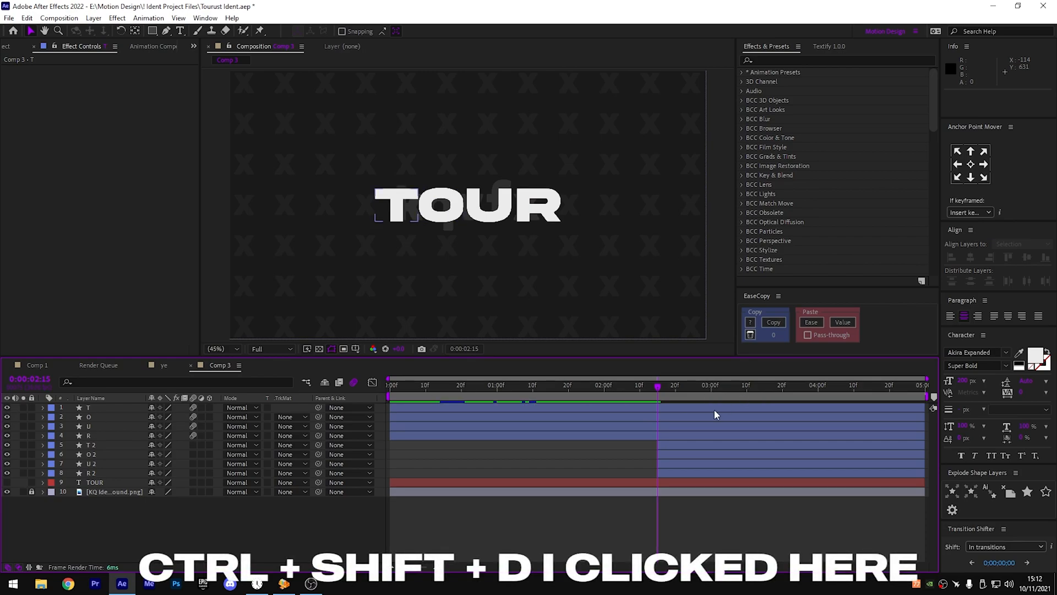
click(672, 434)
shift+click(658, 407)
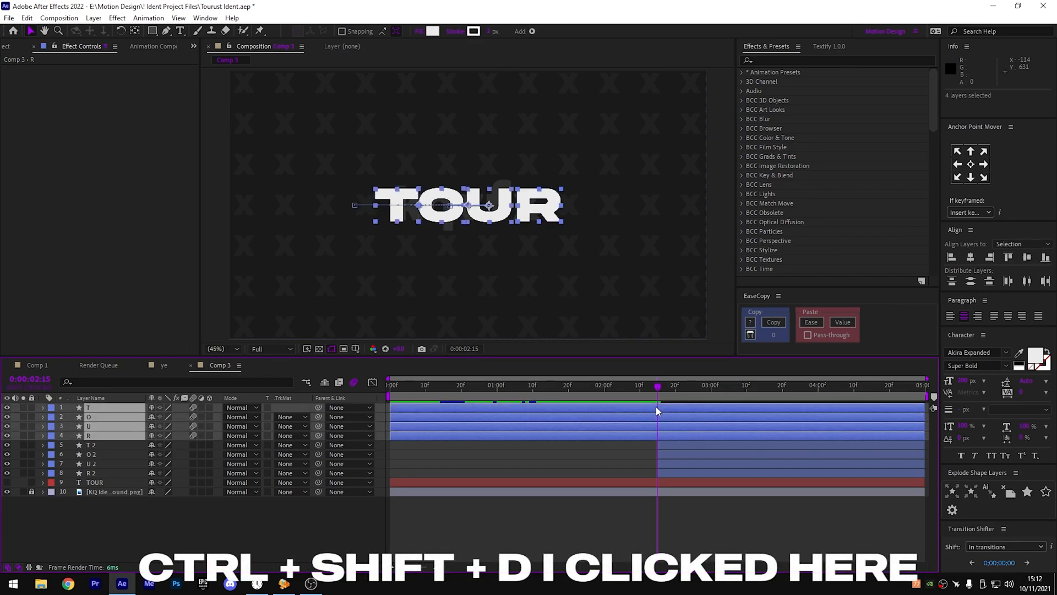
key(ctrl+shift+d)
key(Delete)
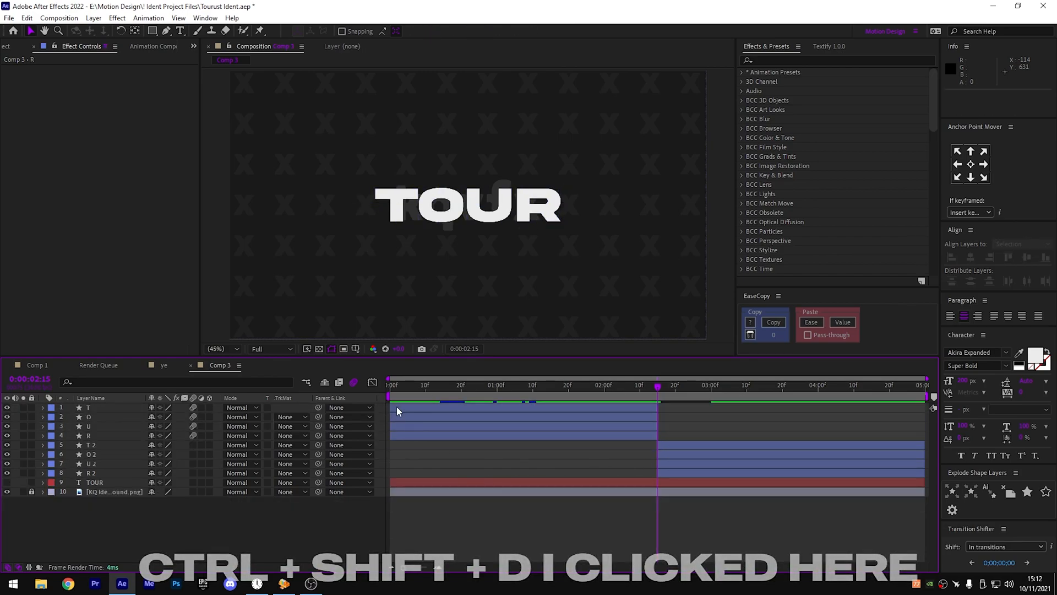
- Stagger the animated letters by starting T at 0:00:00:04 and delaying the R and O layers by a few frames
key(Home)
key(space)
drag(405, 418, 420, 417)
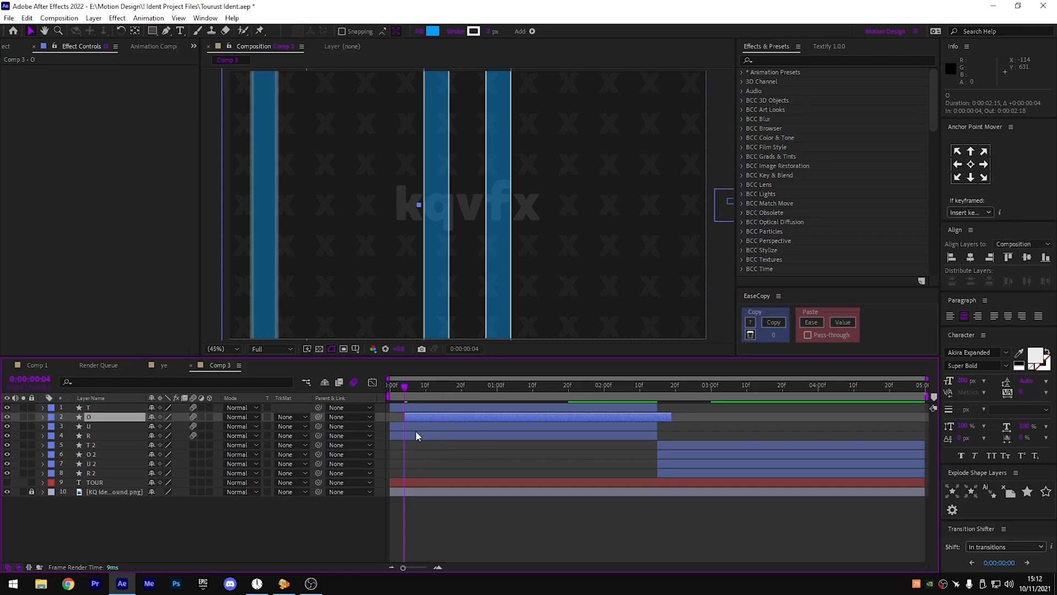
key(ctrl+z)
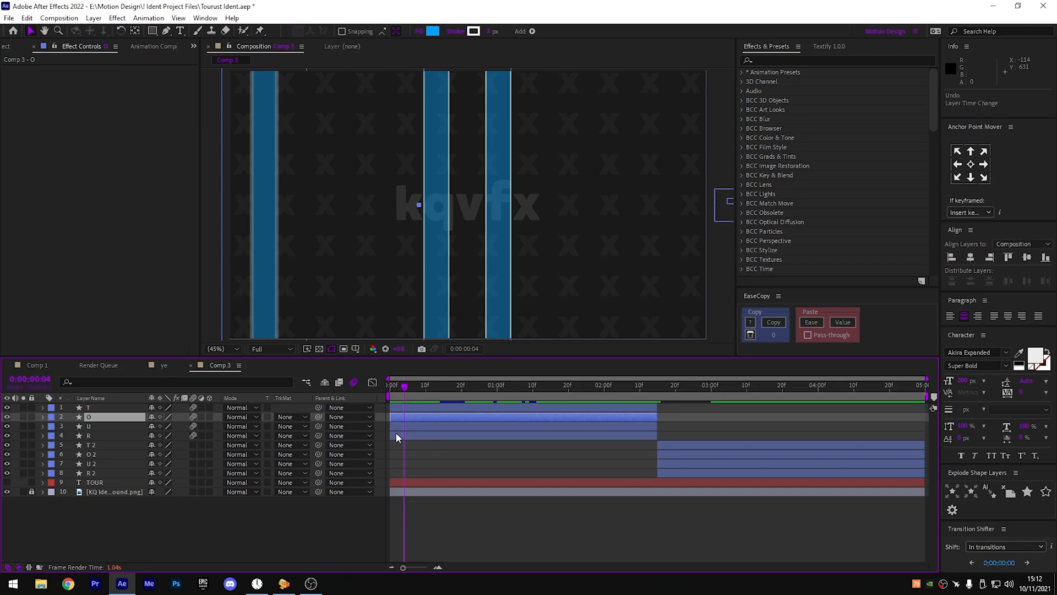
drag(395, 434, 408, 414)
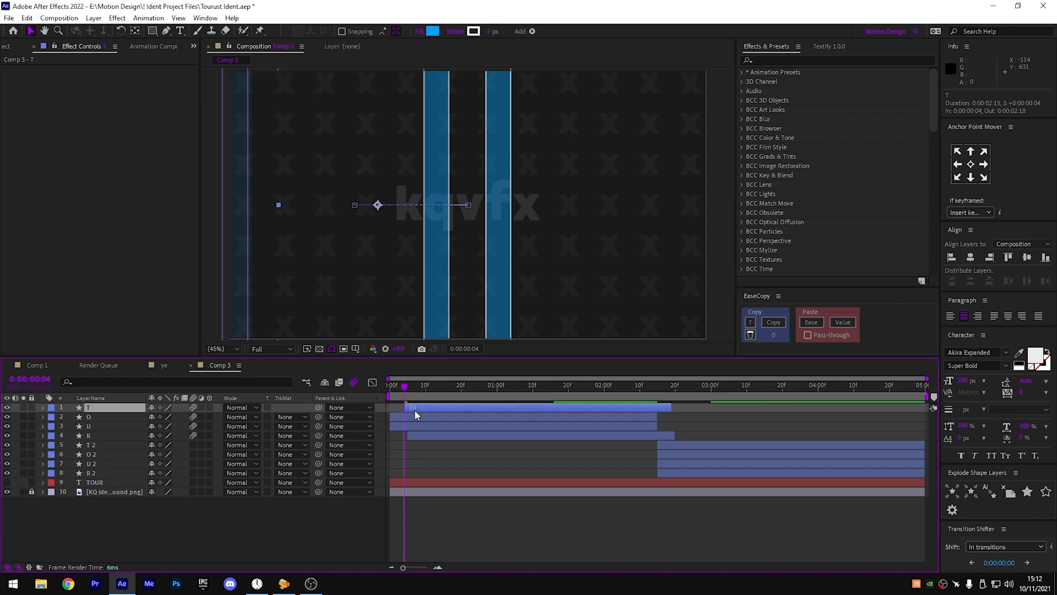
mouse_move(394, 427)
mouse_down()
mouse_move(408, 418)
mouse_move(398, 418)
mouse_up()
- Play the staggered letter animation from the start and check the handover to the shrinking letters
key(Home)
key(space)
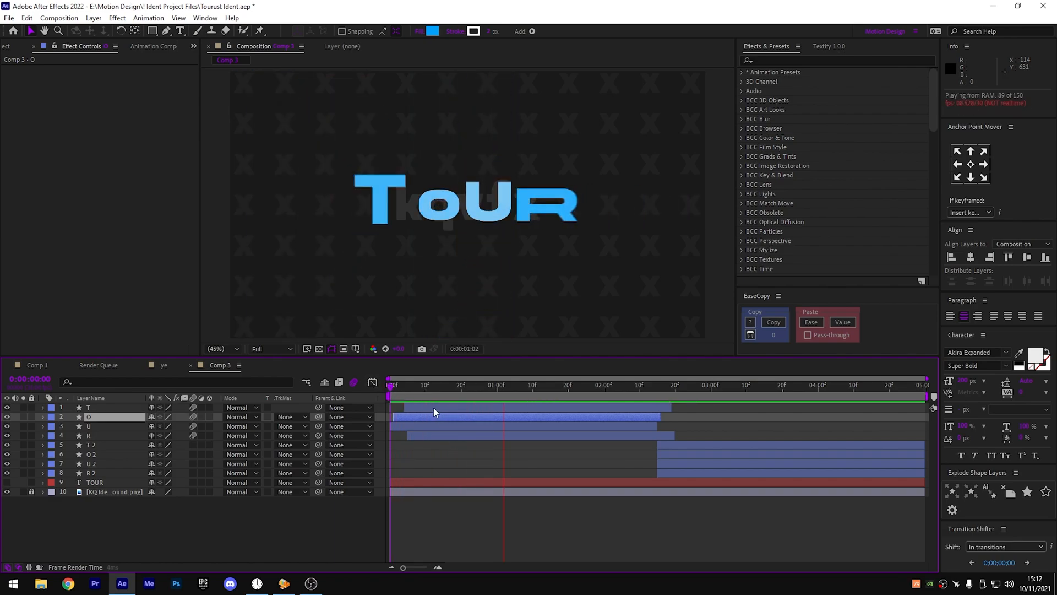
key(space)
key(space)
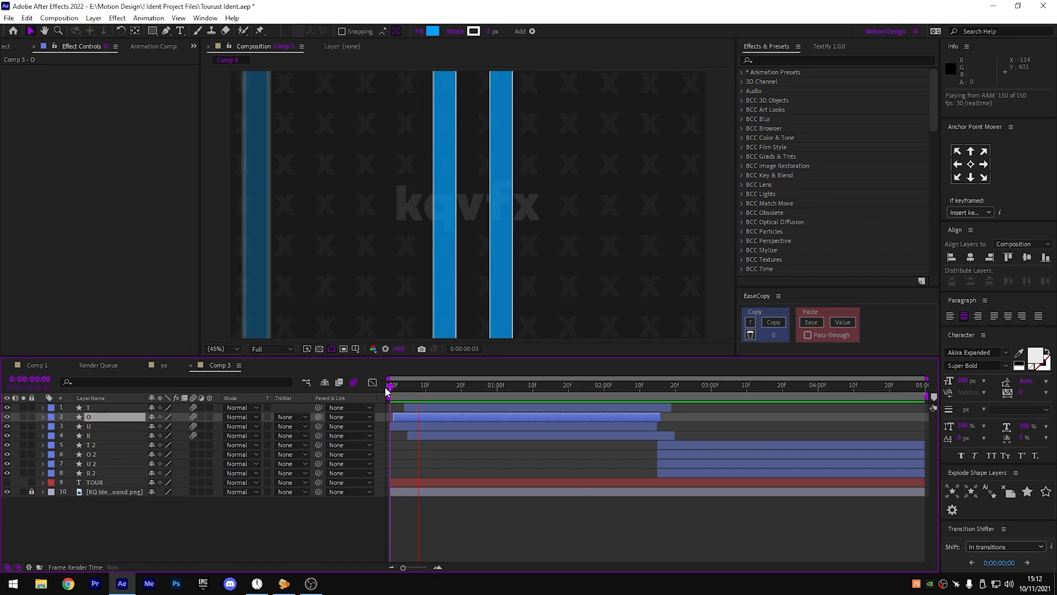
drag(622, 391, 683, 414)
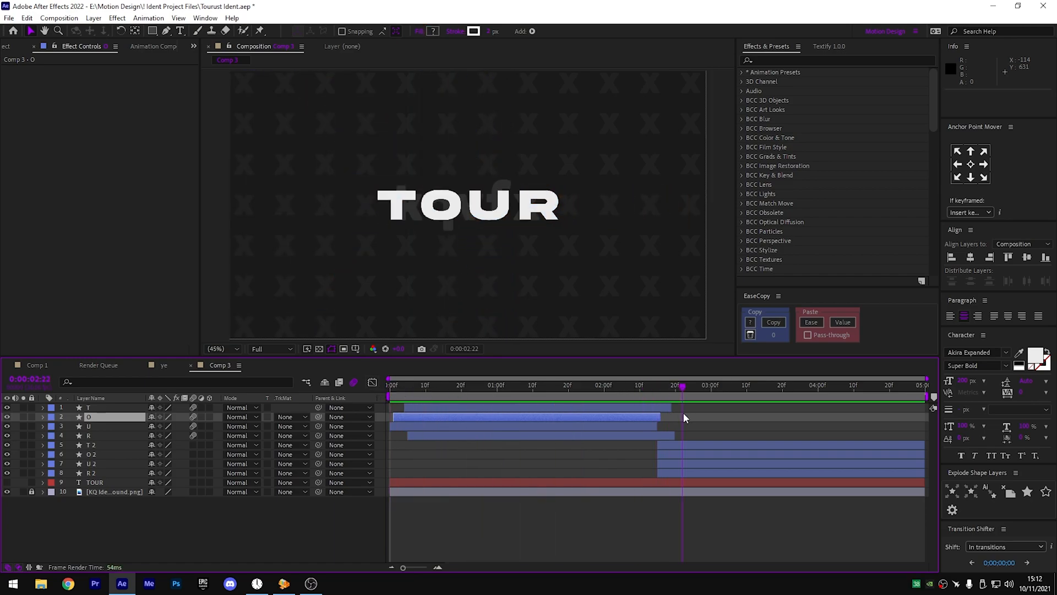
- Move the R 2 layer five frames later so it starts at 0:00:02:20, where the animated R ends
key(o)
click(672, 447)
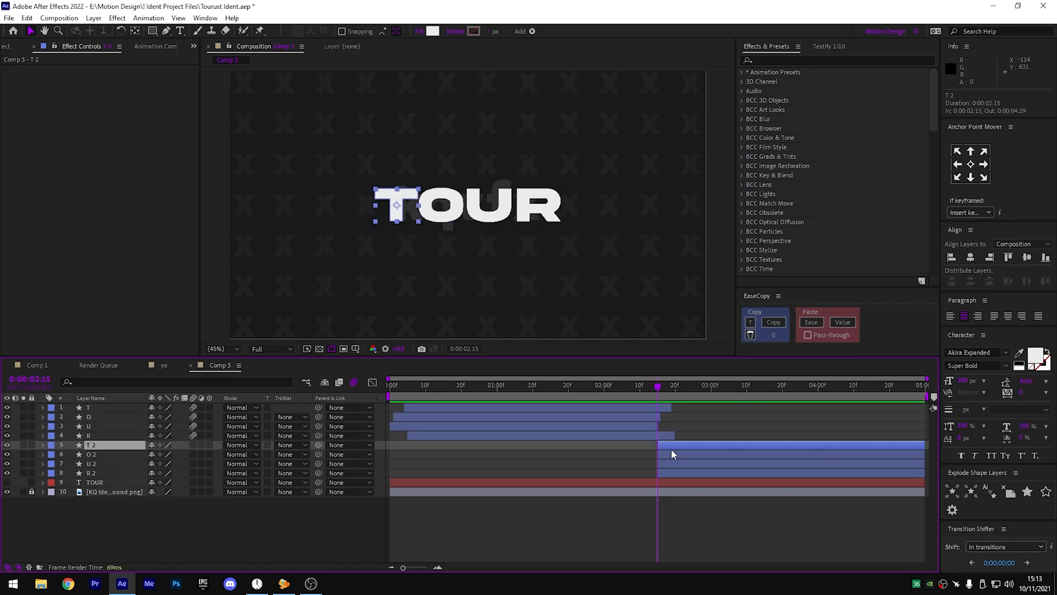
shift+click(123, 473)
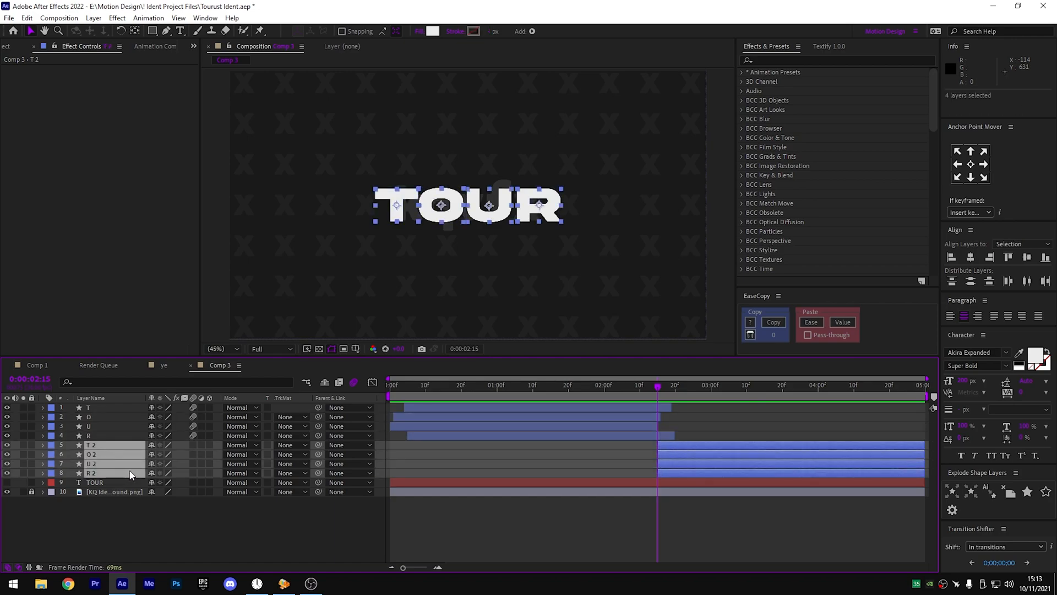
click(347, 535)
click(667, 452)
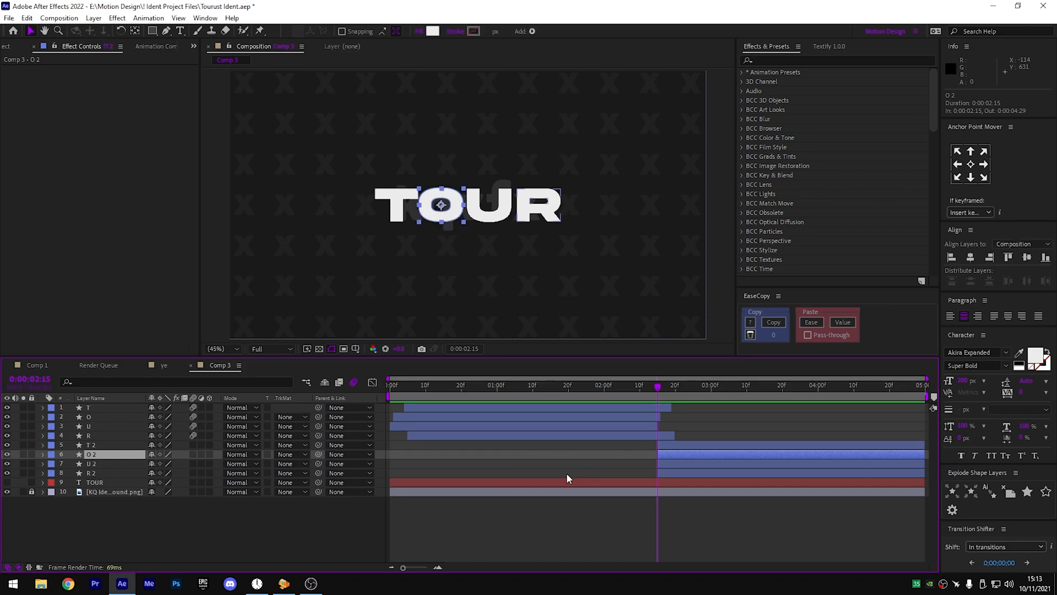
key(Page_Down)
key(Page_Down)
key(Page_Down)
key(Page_Down)
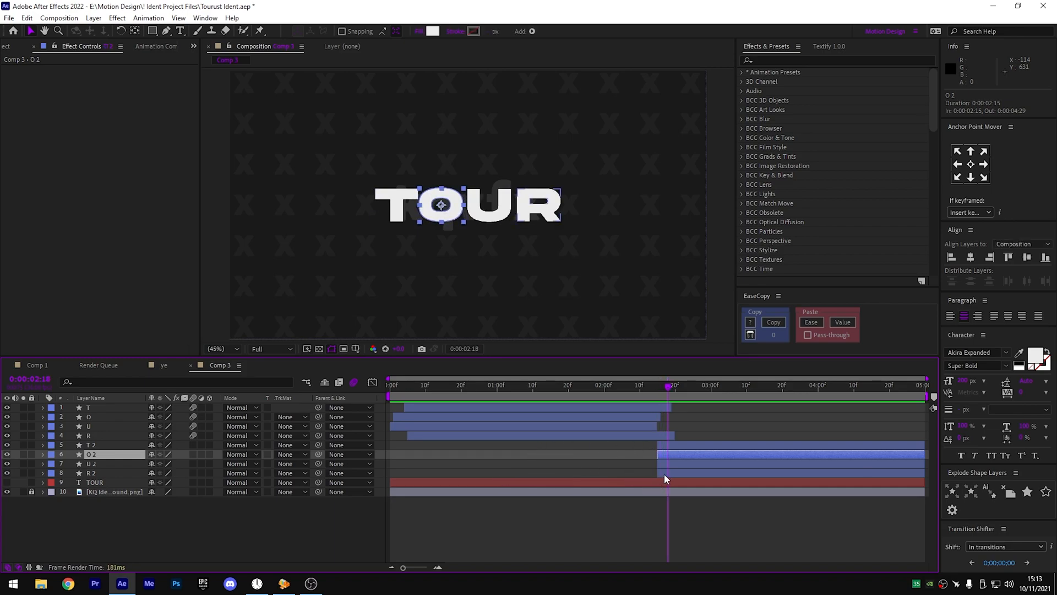
key(Page_Down)
drag(665, 473, 683, 474)
click(659, 396)
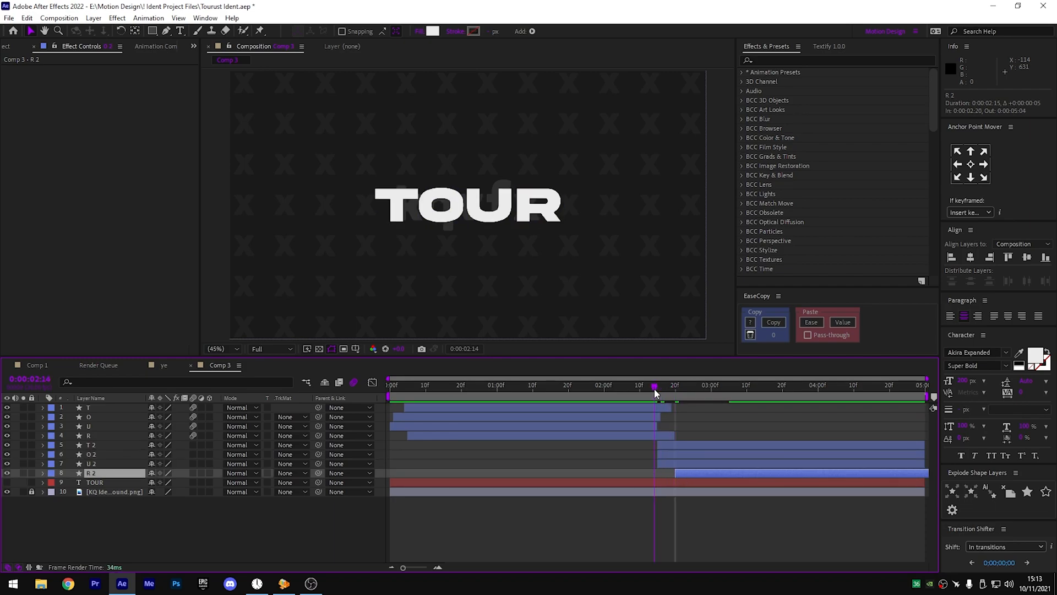
- Move the O 2 layer a few frames later and start the T 2 layer at 0:00:02:19
click(669, 465)
key(Page_Down)
drag(665, 451, 678, 446)
key(Page_Down)
key(Page_Down)
drag(654, 388, 608, 413)
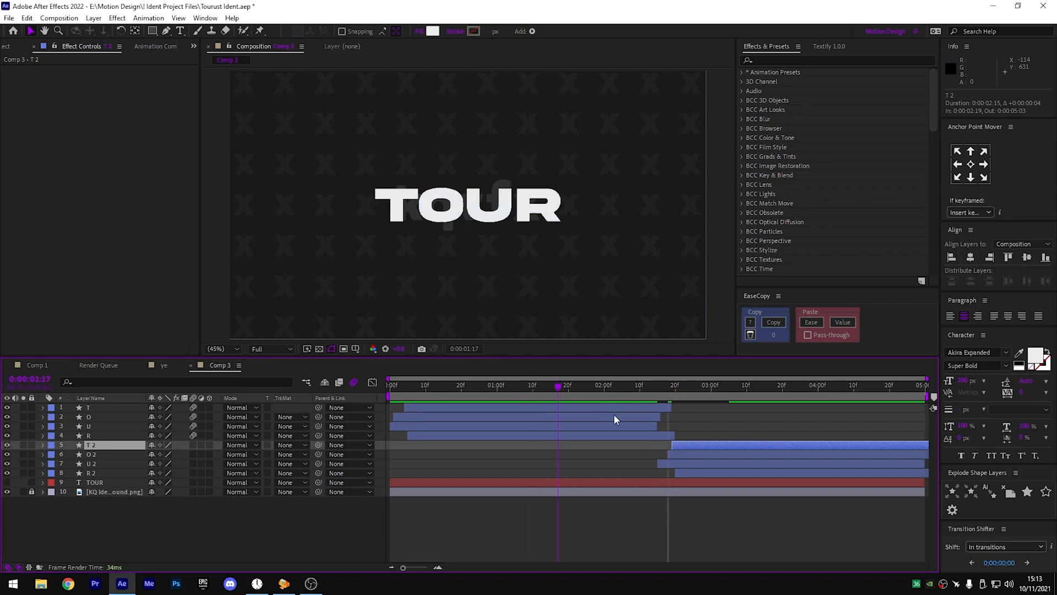
- Trim the animated letter layers to end at 0:00:02:15 and move T 2, O 2 and R 2 to start there
key(Page_Down)
key(Page_Up)
click(663, 437)
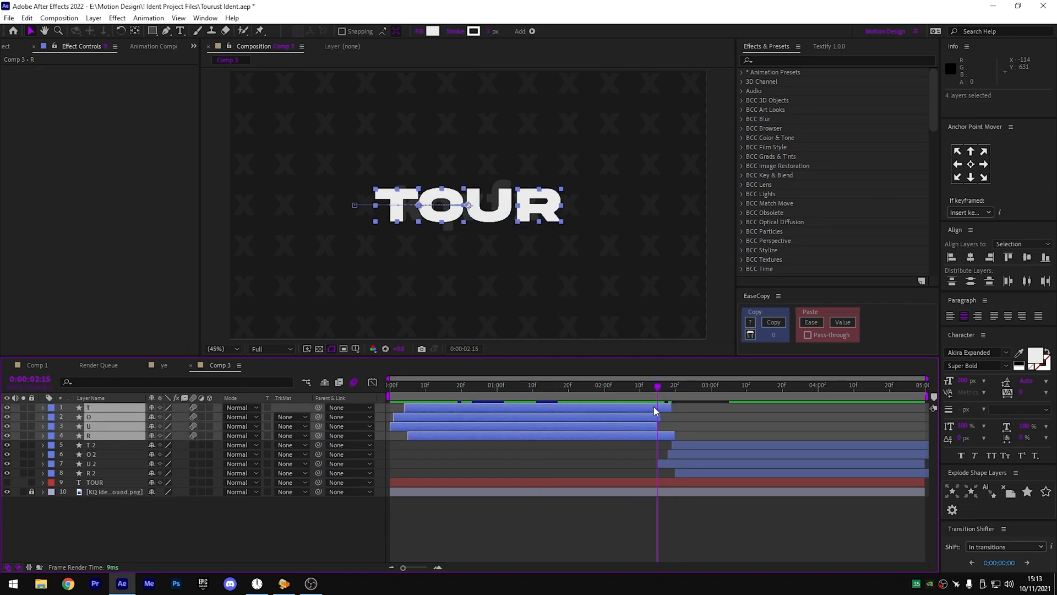
key(ctrl+shift+d)
key(Delete)
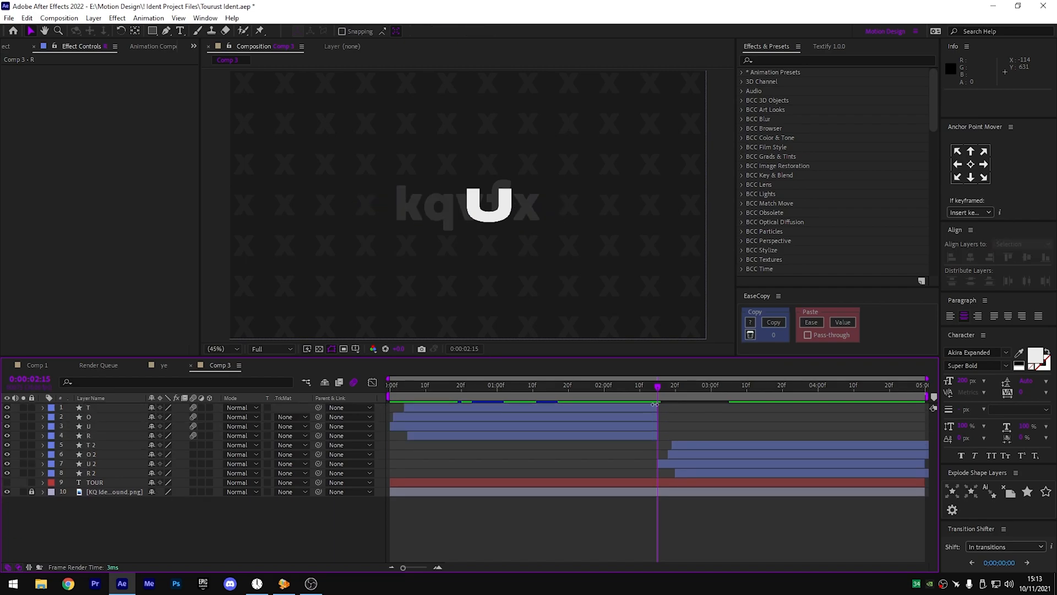
drag(668, 455, 656, 474)
- Play the whole TOUR animation from the start to check the trimmed layers
key(space)
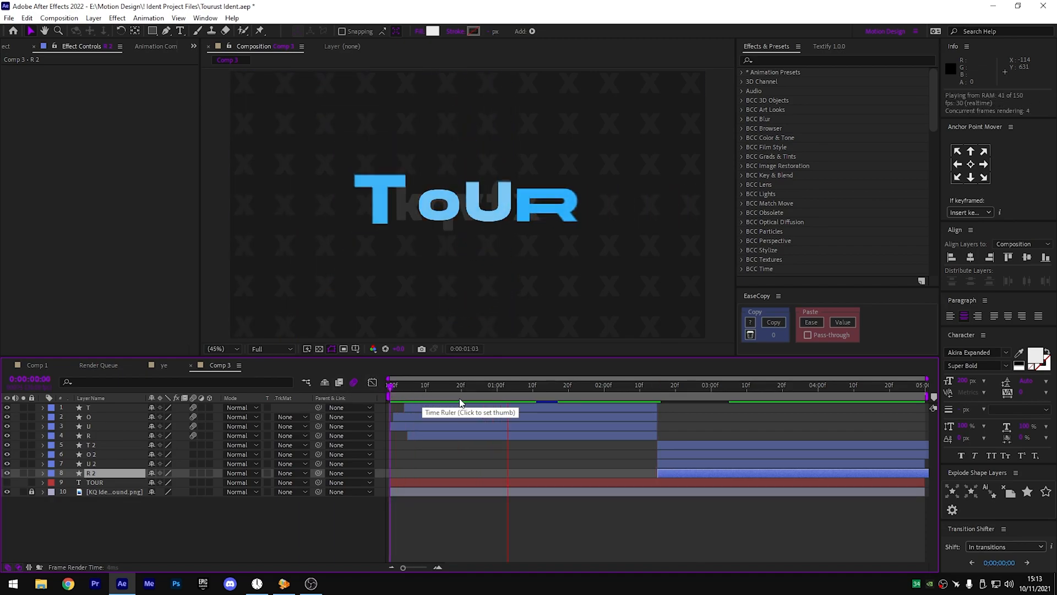
click(392, 390)
key(space)
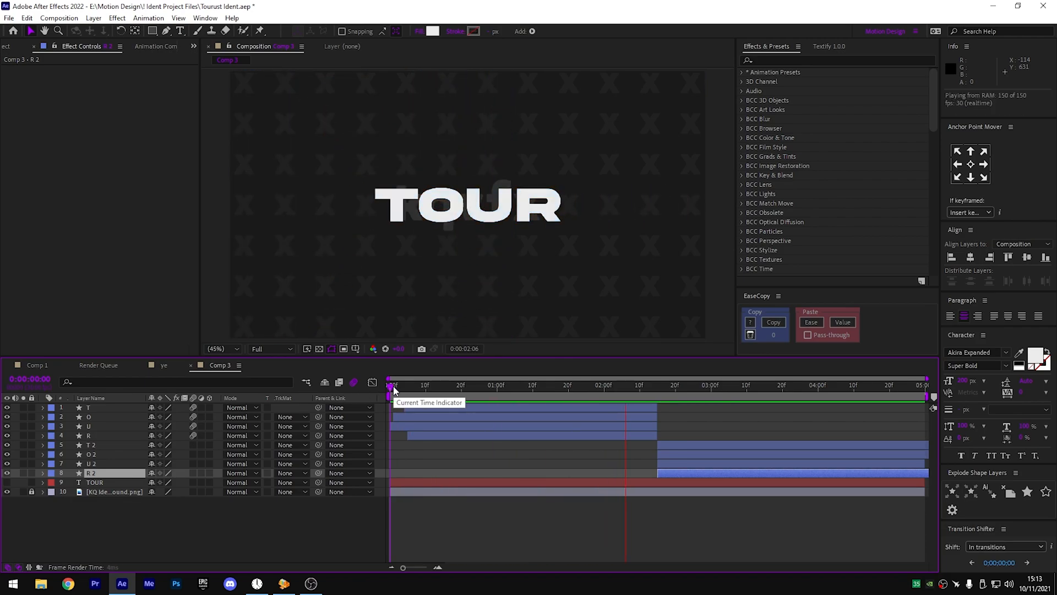
- Turn on motion blur for the T 2, O 2, U 2 and R 2 layers
click(657, 384)
click(193, 472)
drag(193, 473, 193, 445)
click(242, 516)
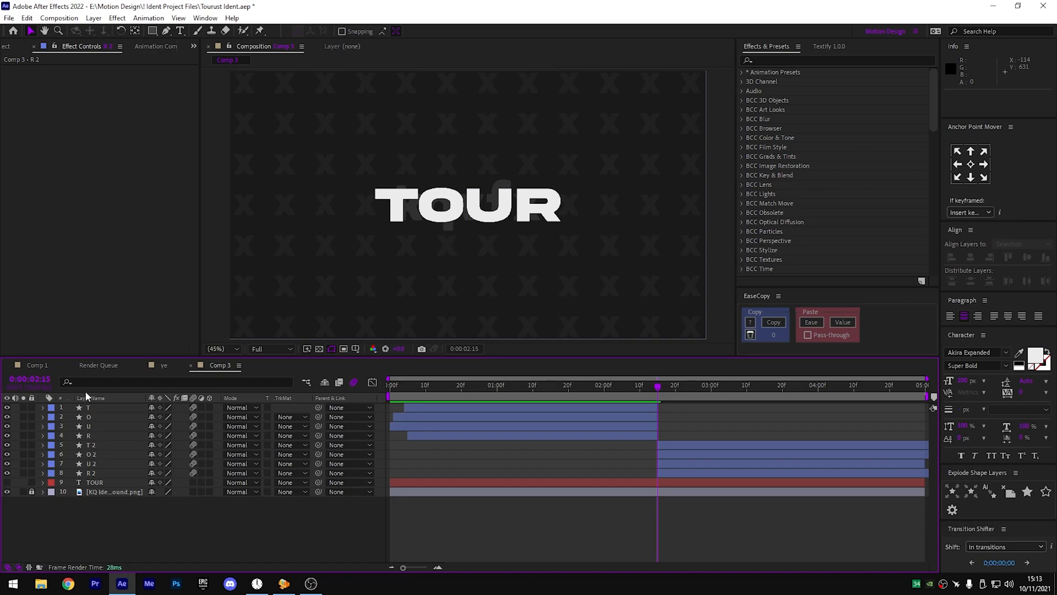
- Add a new text layer reading EDITED BY above the TOUR lettering
click(180, 31)
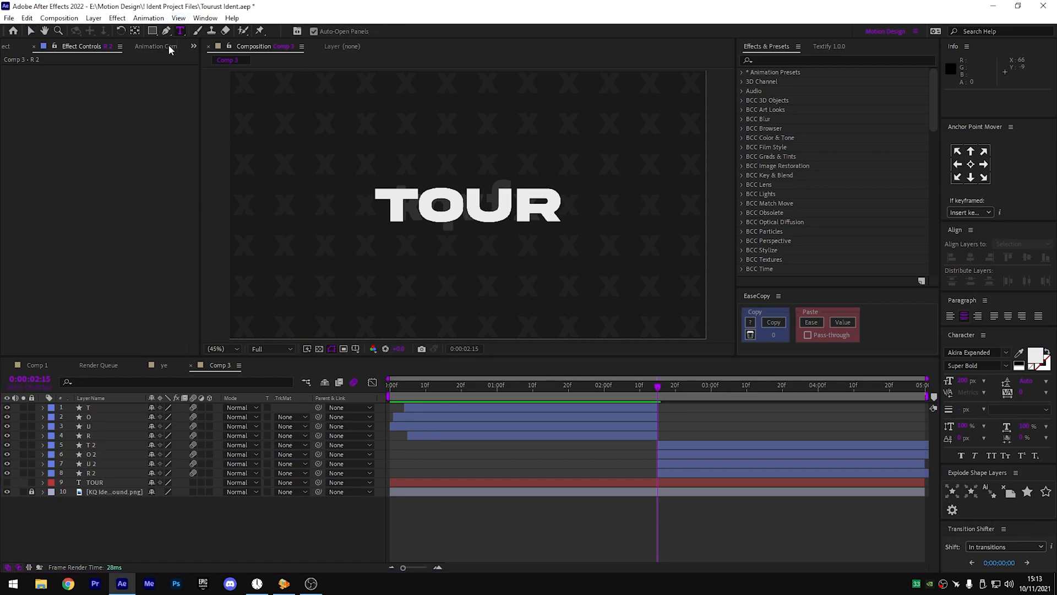
click(414, 144)
text(EDITED BY)
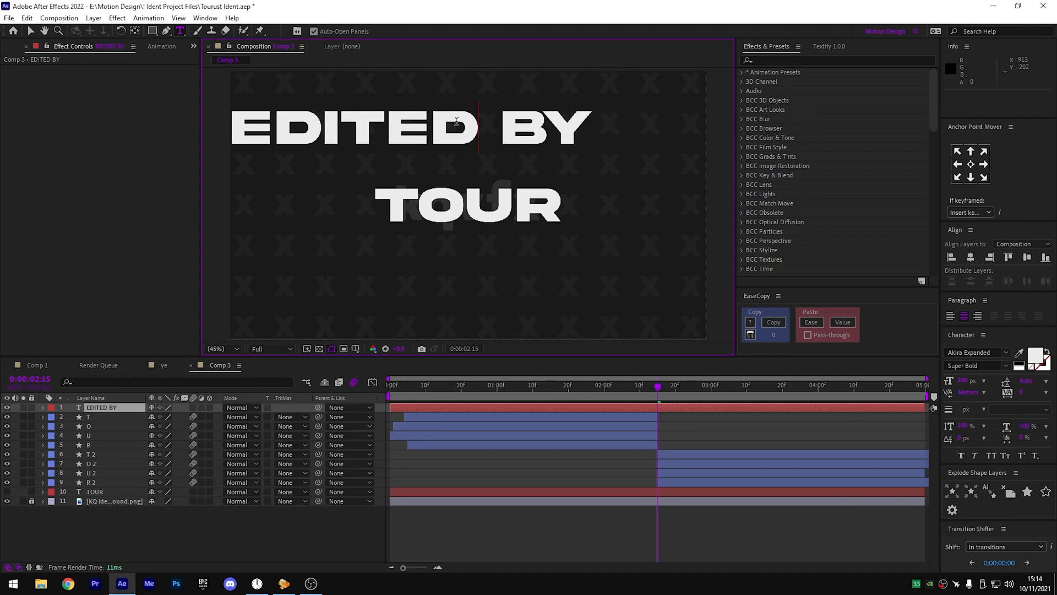
- Change the EDITED BY text to Gilroy Light at a size of 45 px
key(ctrl+a)
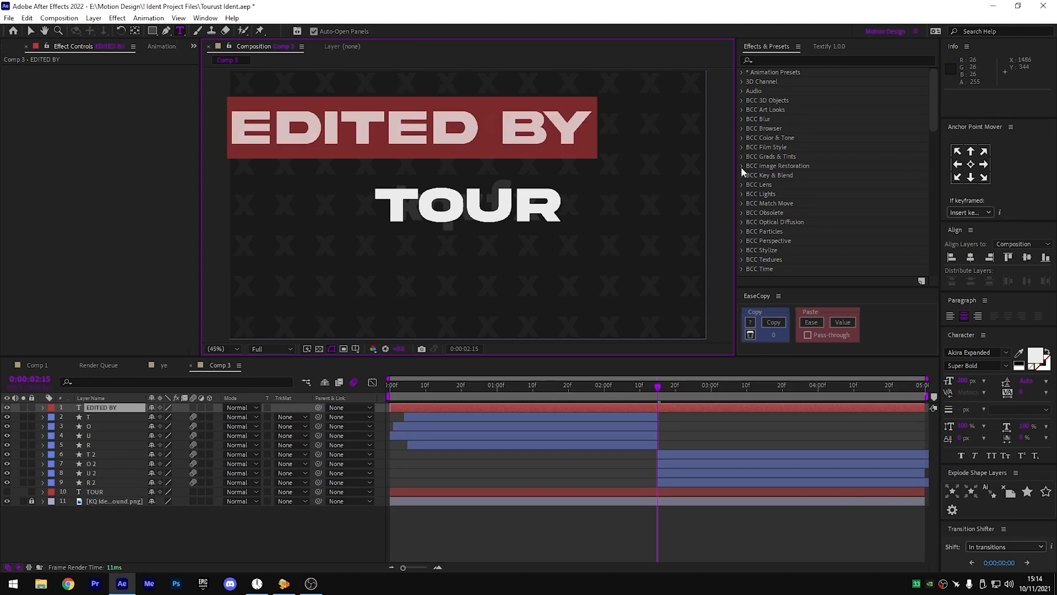
click(964, 351)
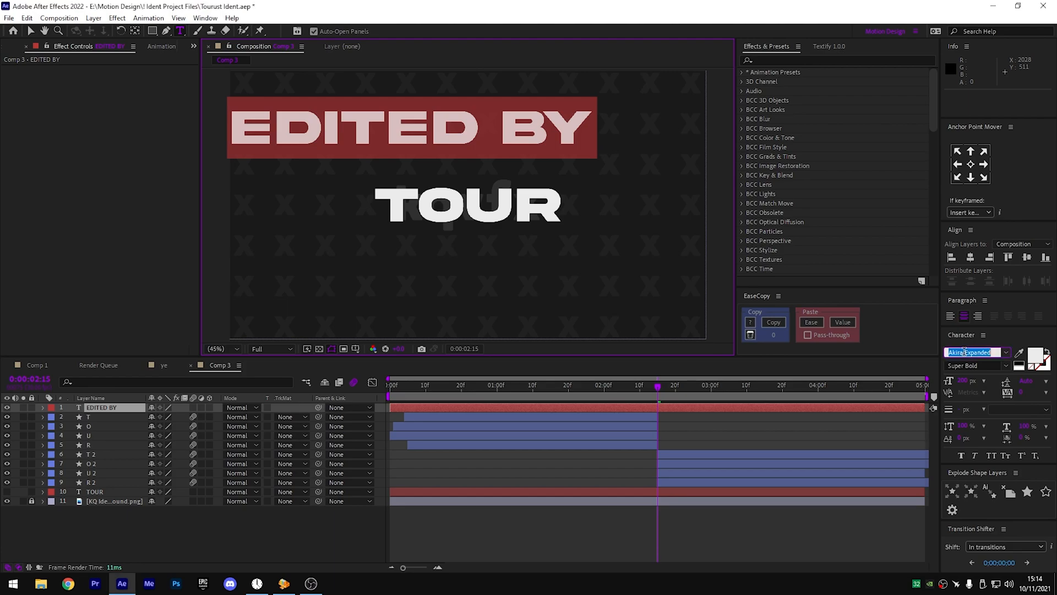
text(gilr)
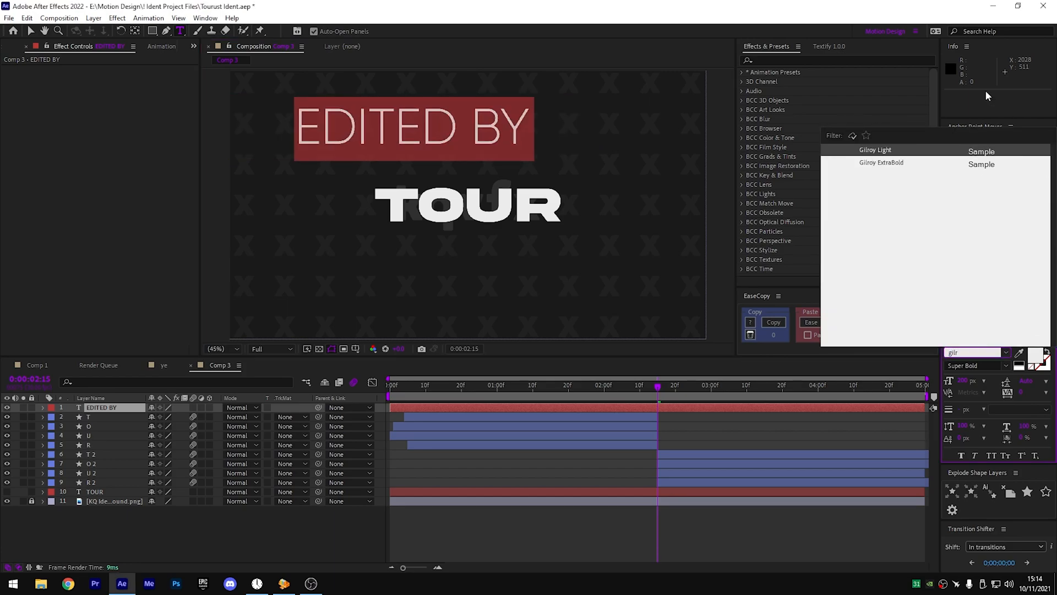
click(1005, 154)
click(969, 380)
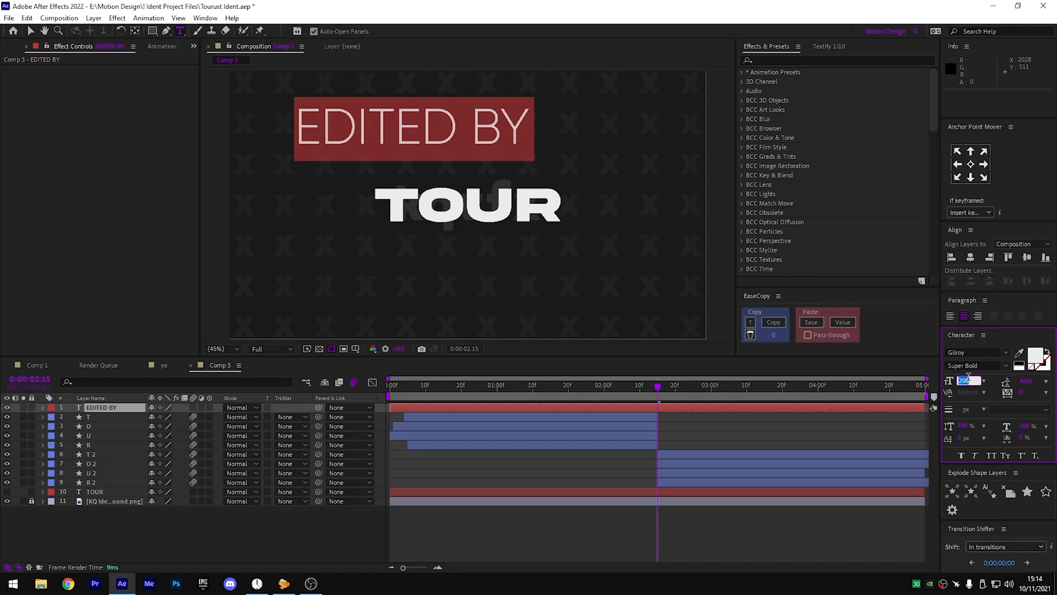
text(40)
key(Return)
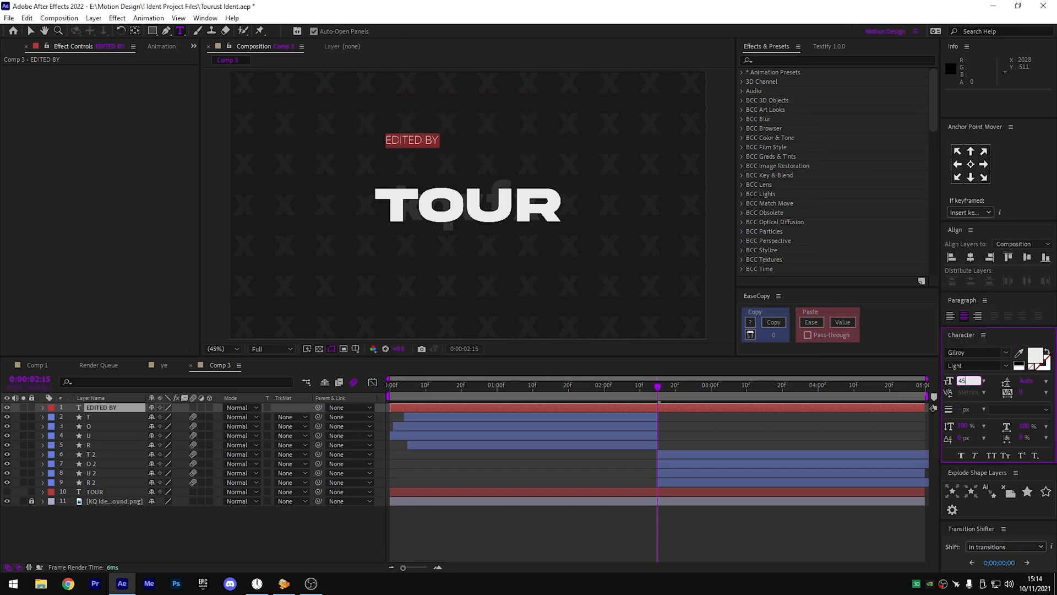
click(121, 536)
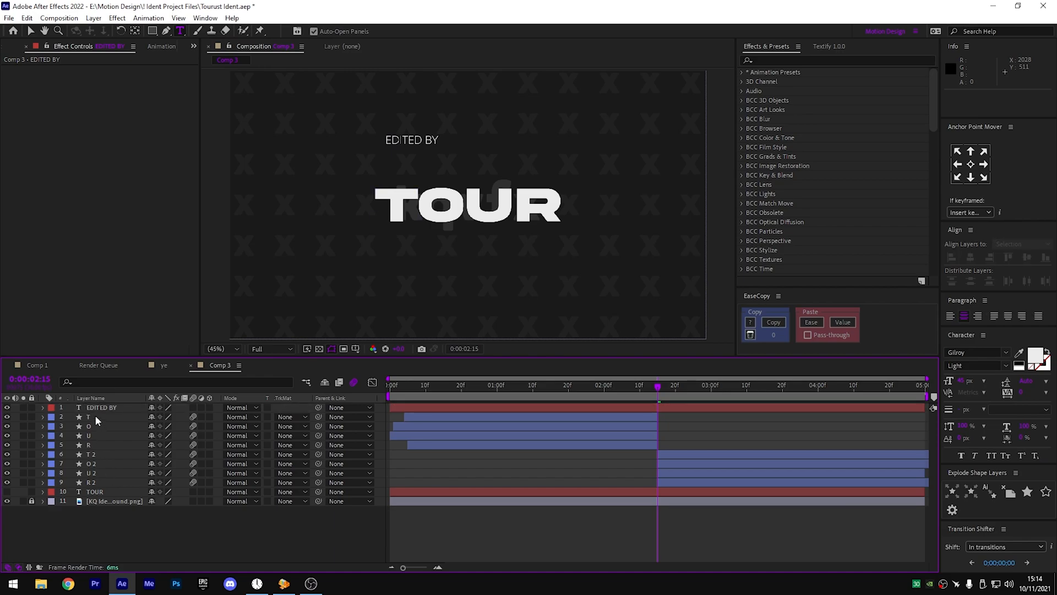
- Centre the EDITED BY anchor point and layer, and nudge the text to position 716, 448, just above the T of TOUR
click(88, 410)
key(ctrl+alt+Home)
key(ctrl+Home)
key(shift+Up)
key(shift+Up)
key(shift+Up)
key(shift+Up)
key(shift+Up)
key(shift+Up)
key(shift+Up)
key(shift+Up)
key(shift+Up)
key(shift+Up)
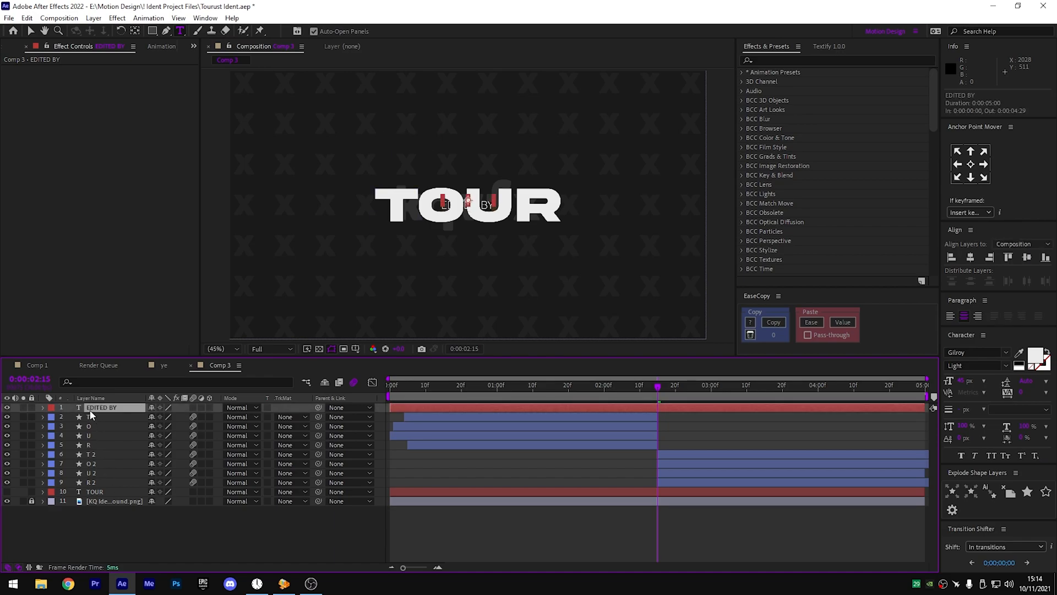
key(shift+Left)
key(shift+Left)
key(shift+Left)
key(shift+Left)
key(shift+Left)
key(shift+Left)
key(shift+Left)
key(shift+Left)
key(shift+Left)
key(shift+Left)
key(shift+Left)
key(shift+Left)
key(shift+Left)
key(shift+Left)
key(shift+Left)
key(shift+Left)
key(shift+Left)
key(shift+Left)
key(shift+Left)
key(shift+Left)
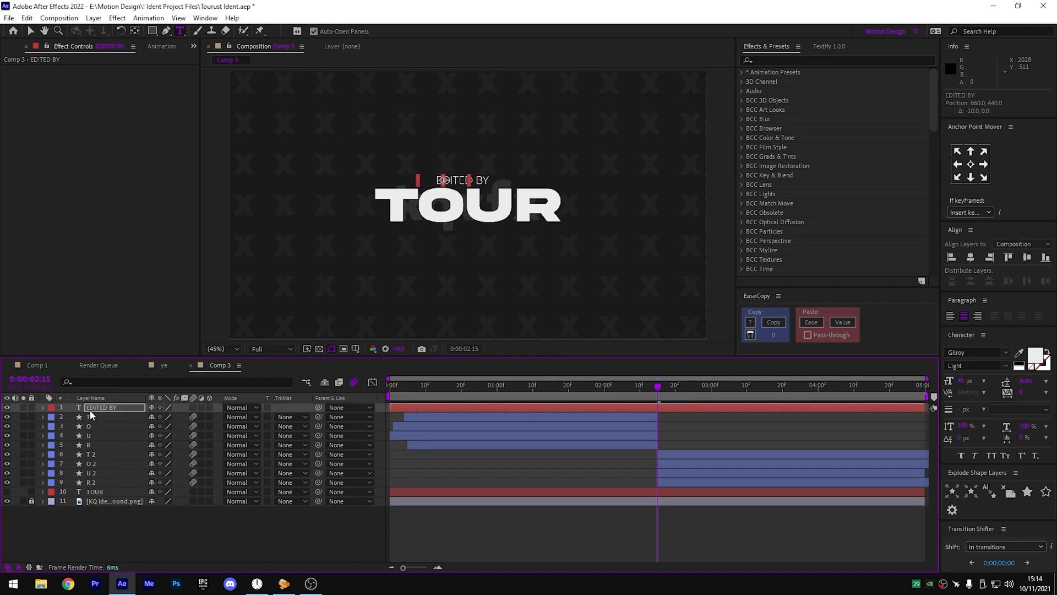
key(shift+Right)
key(shift+Right)
key(shift+Down)
key(shift+Down)
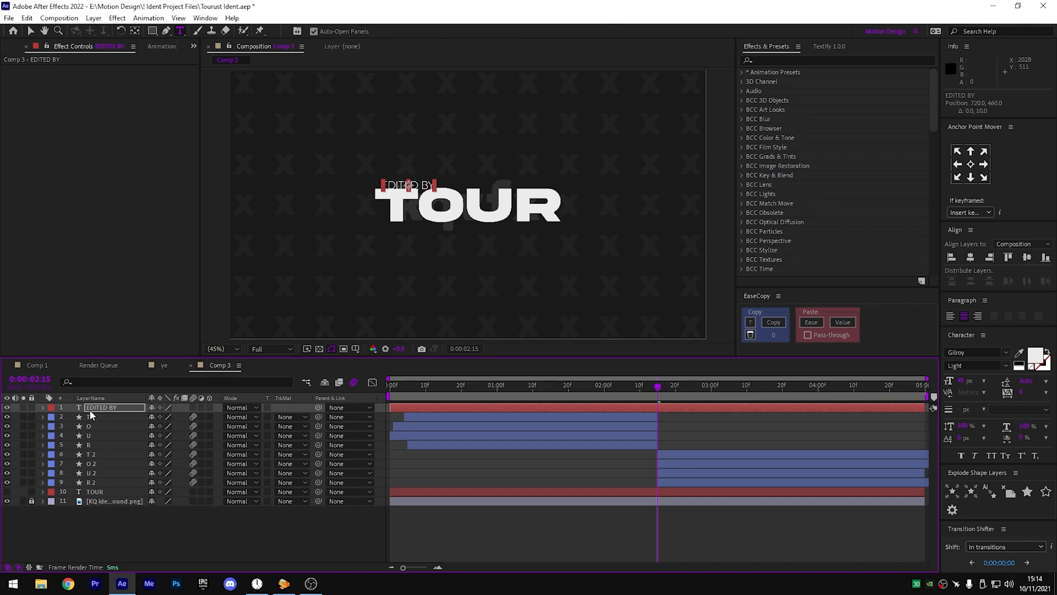
key(shift+Up)
key(shift+Up)
key(Down)
key(Down)
key(Down)
key(Down)
key(Down)
key(Down)
key(Down)
key(Left)
key(Left)
key(Down)
key(Left)
key(Left)
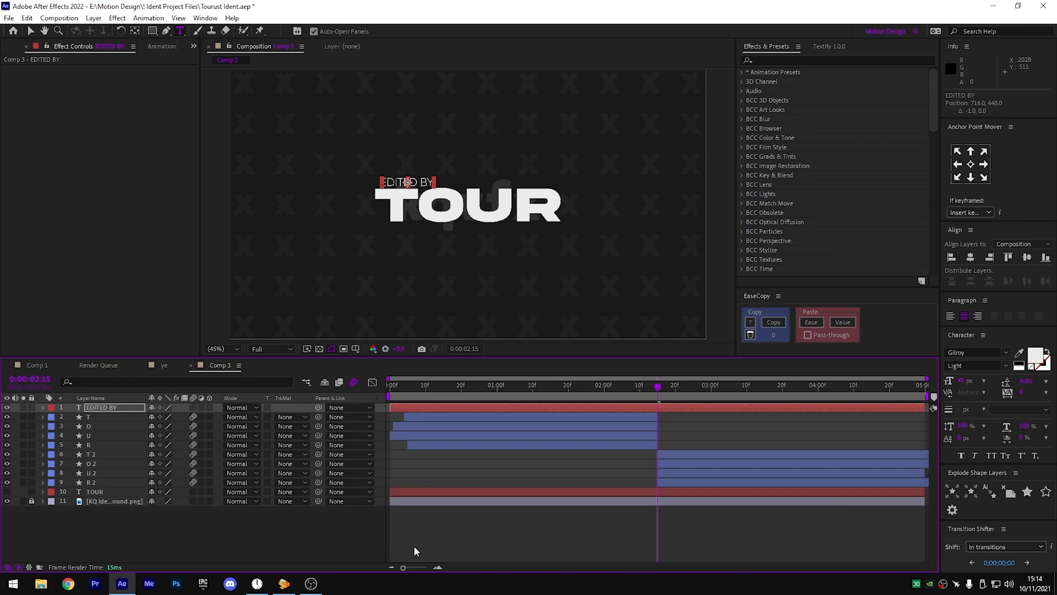
- Split the EDITED BY layer at 0:00:00:25 and delete the earlier part so the text starts there
click(551, 464)
click(497, 395)
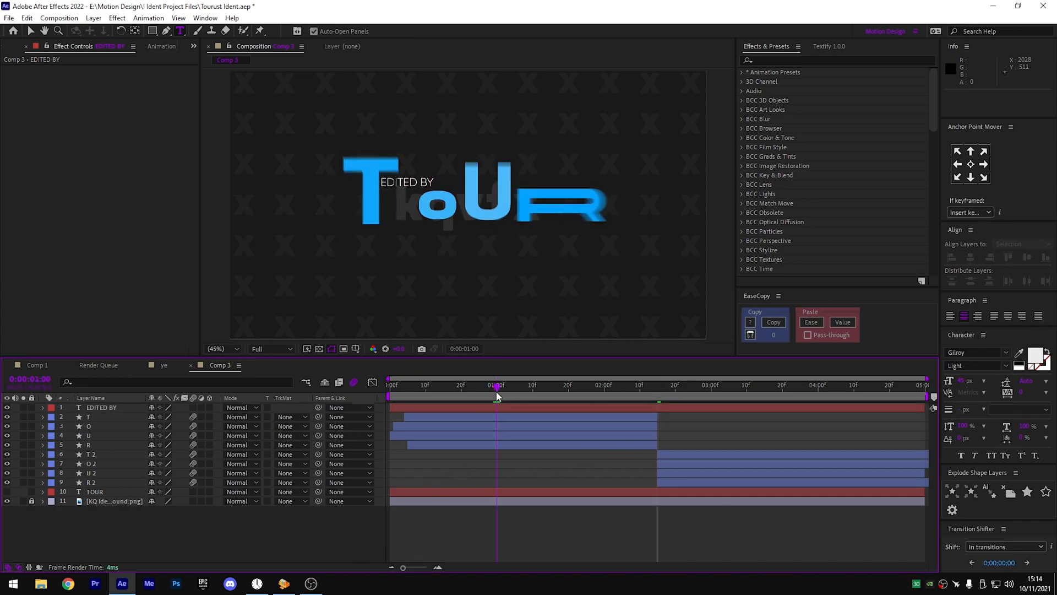
drag(497, 394, 479, 389)
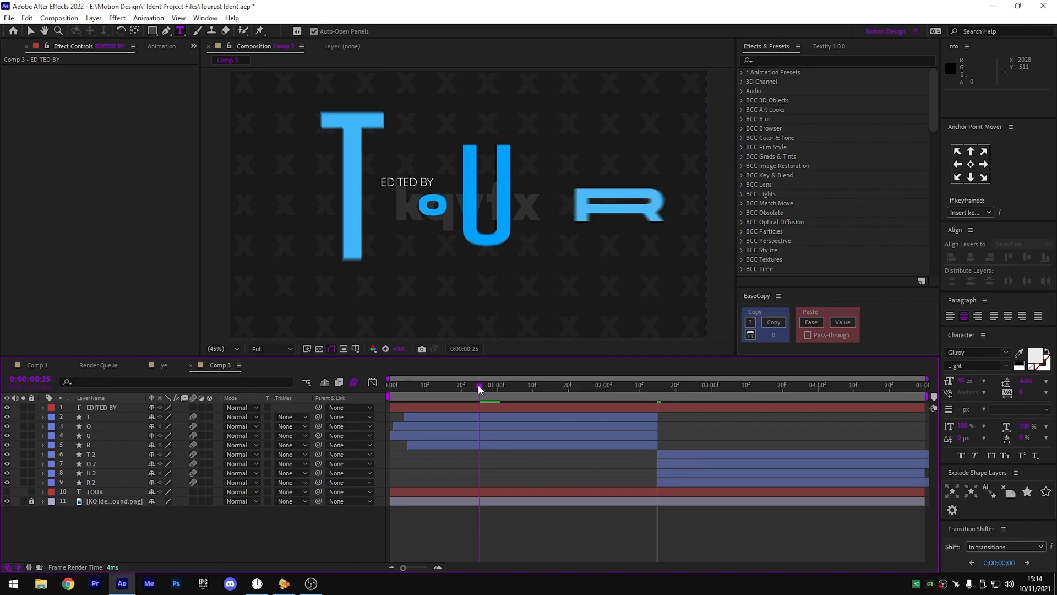
mouse_move(479, 388)
mouse_down()
mouse_move(491, 389)
mouse_move(478, 385)
mouse_up()
click(481, 409)
key(ctrl+shift+d)
click(460, 419)
key(Delete)
click(482, 407)
- Apply the favourite Animation Composer random character scale preset, Bottom variant, as an in transition on the EDITED BY text
click(165, 47)
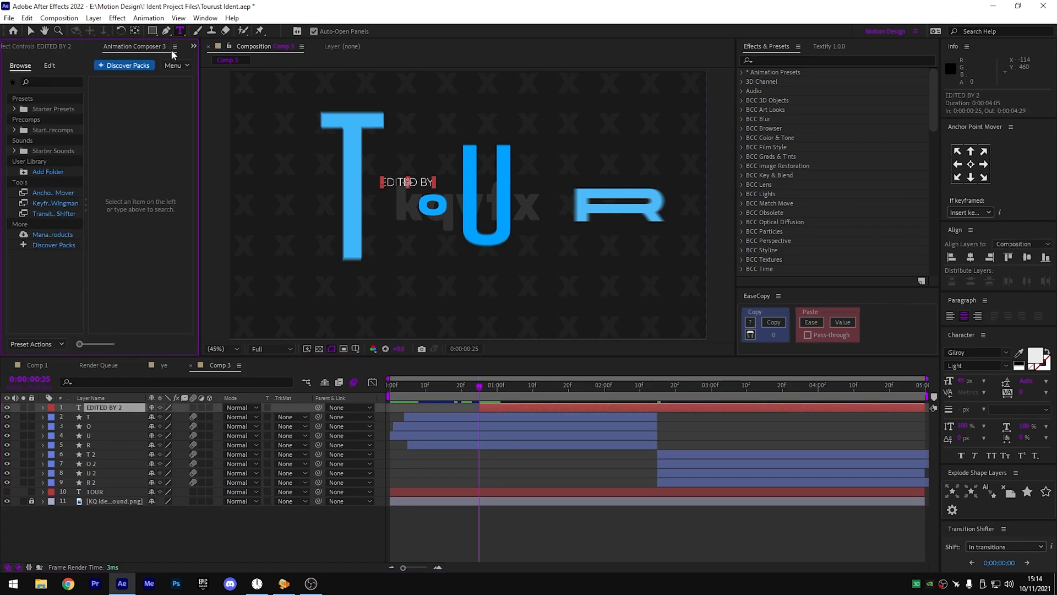
click(12, 82)
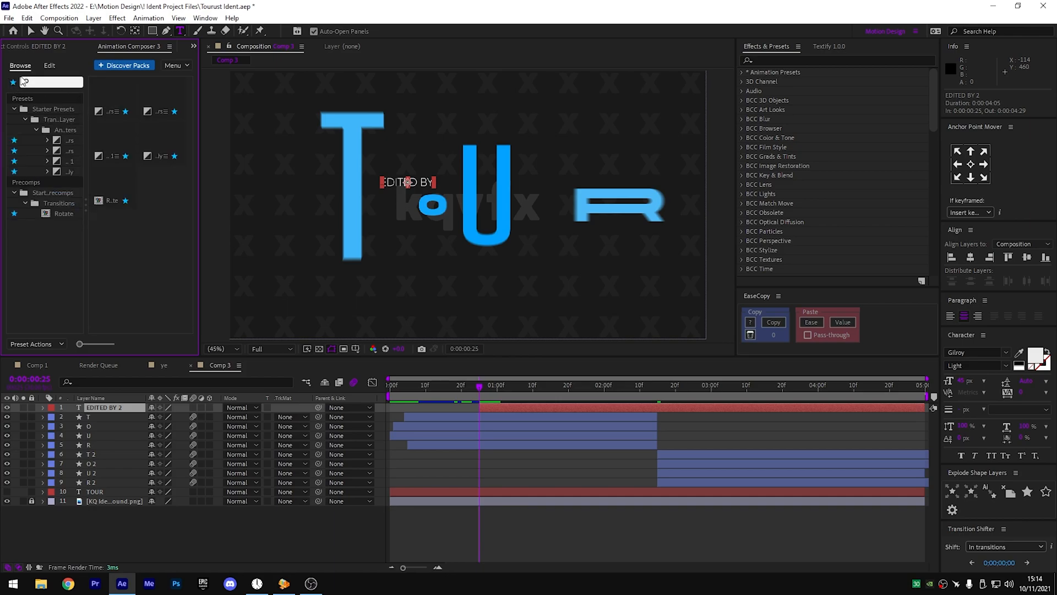
click(120, 131)
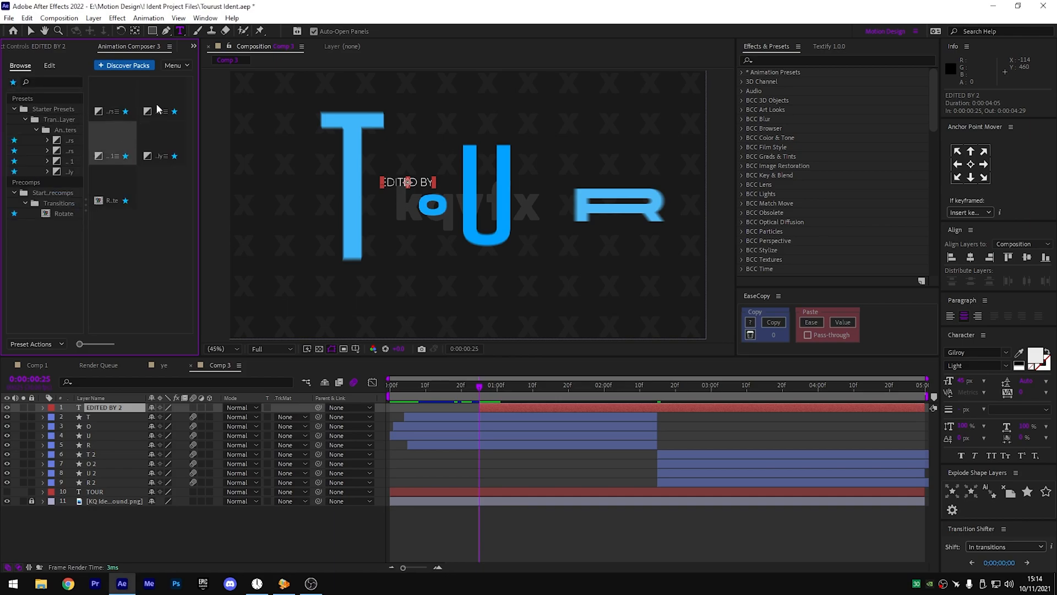
click(158, 143)
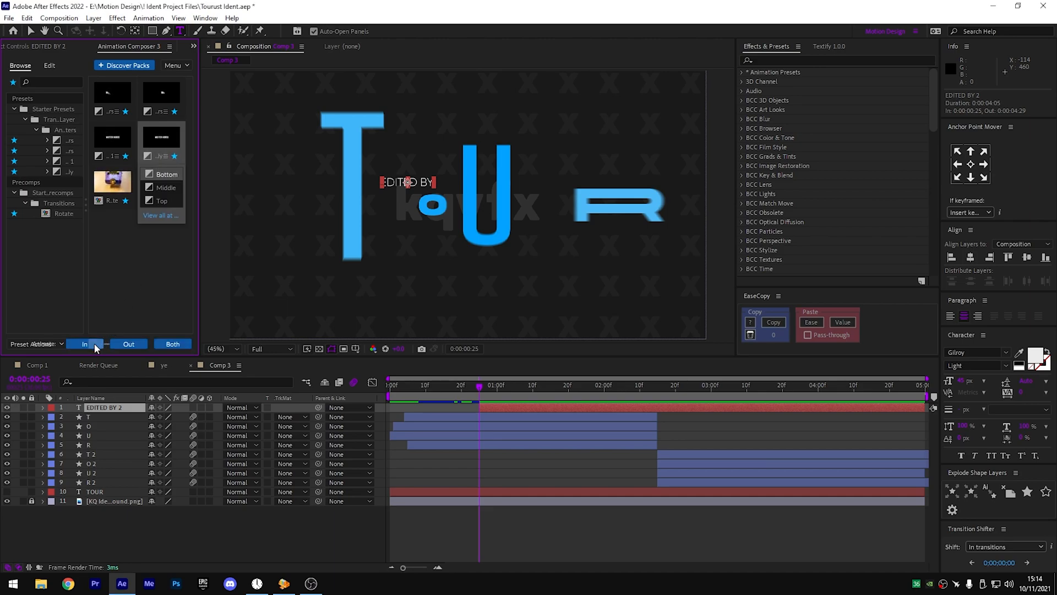
click(94, 343)
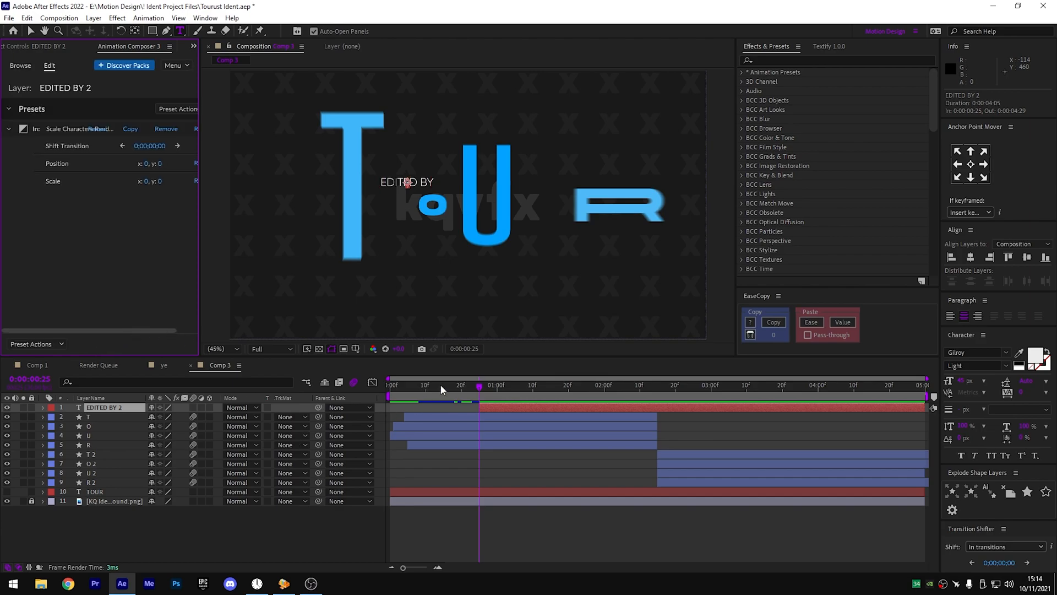
key(u)
key(u)
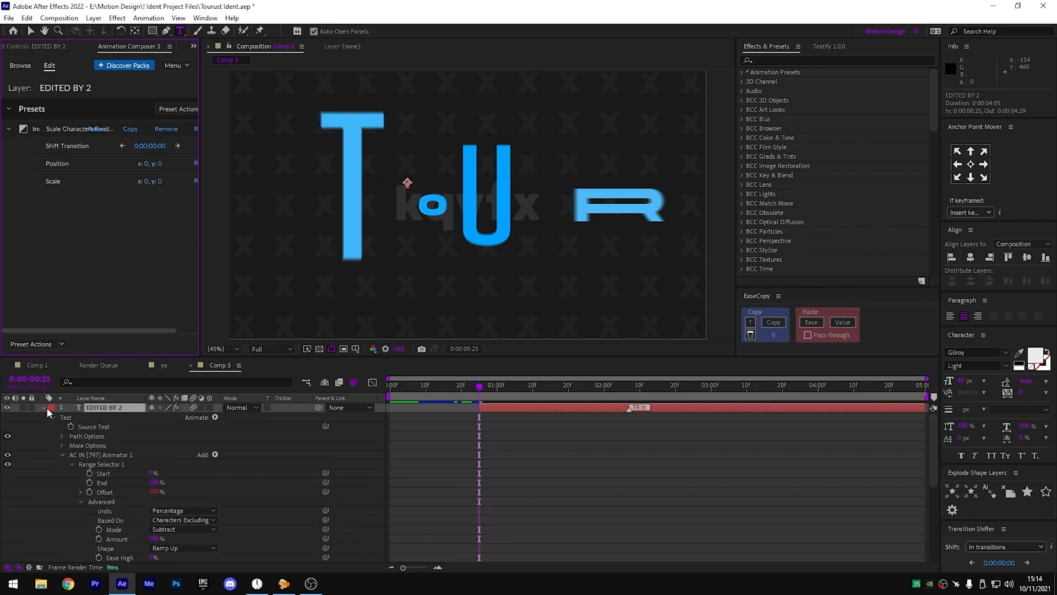
click(44, 407)
- Shift the EDITED BY in transition earlier to finish at 0:00:02:00, and trim the layer to start at 0:00:00:25
click(605, 389)
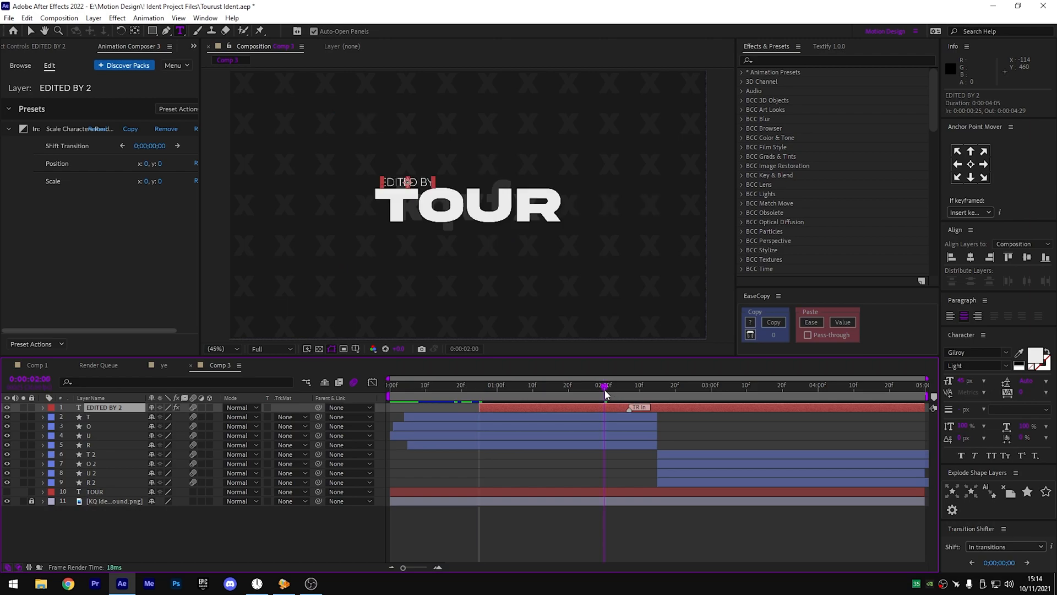
drag(154, 147, 148, 145)
drag(499, 394, 480, 405)
key(ctrl+shift+d)
click(471, 416)
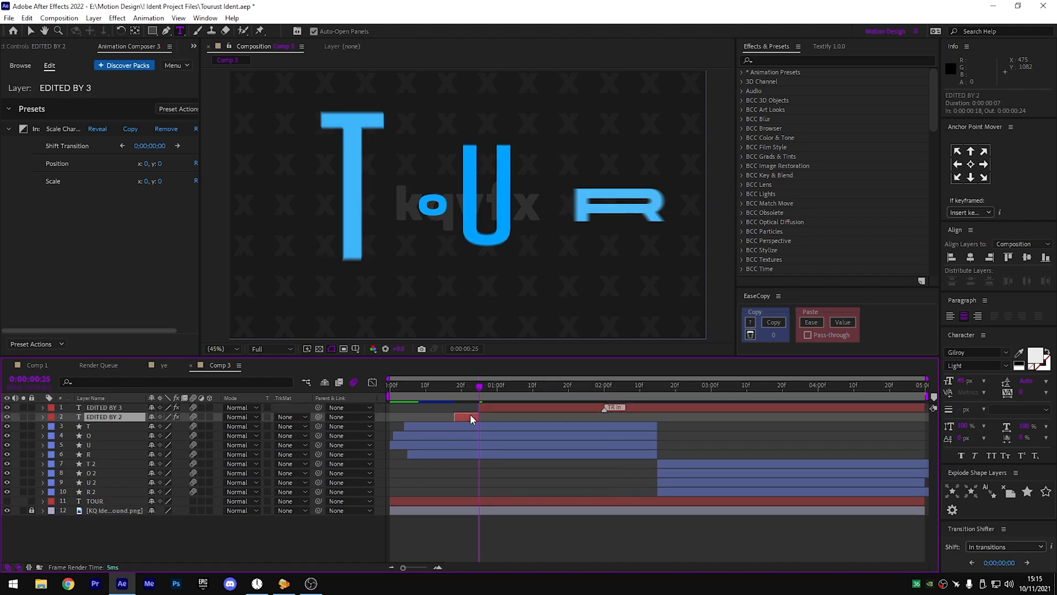
key(Delete)
- Move the EDITED BY layer below R 2 and play the animation from the start
drag(131, 407, 114, 479)
key(Home)
key(space)
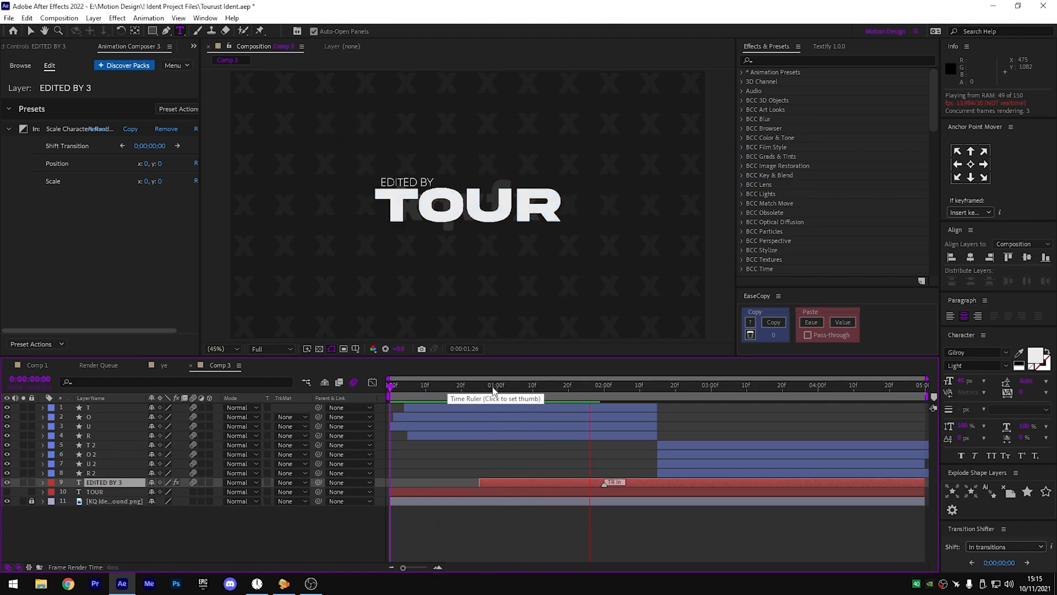
key(space)
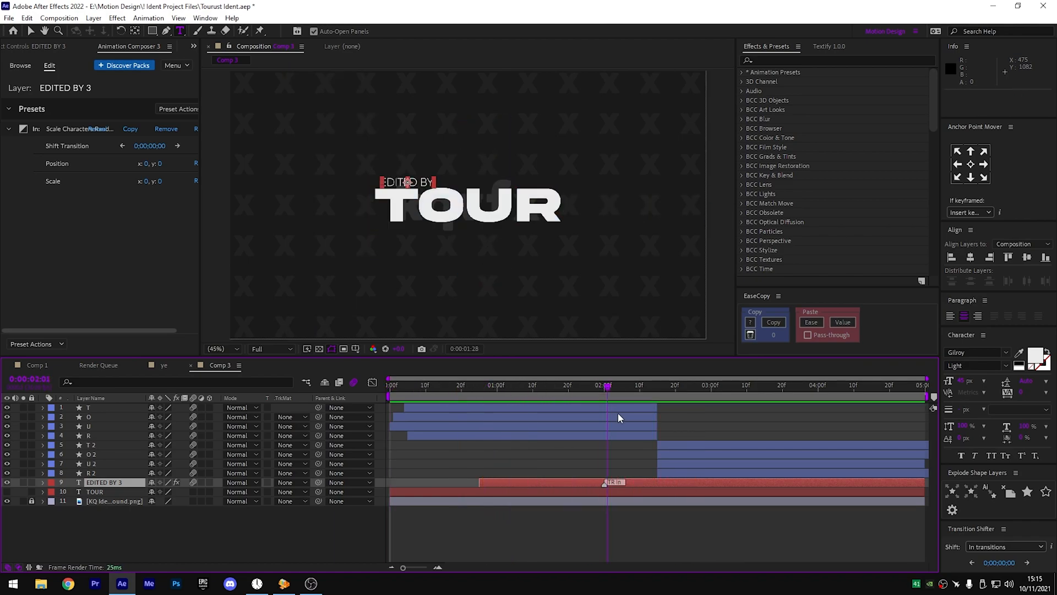
- At 0:00:02:15, apply the same random character scale preset as an out transition on the EDITED BY layer
key(Page_Down)
key(Page_Down)
key(Page_Down)
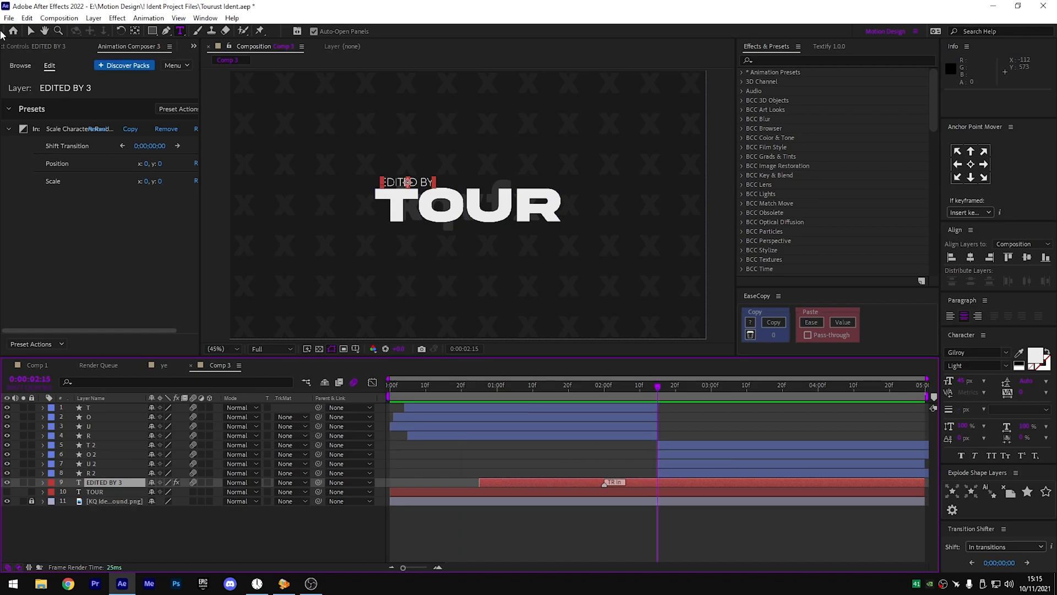
click(19, 65)
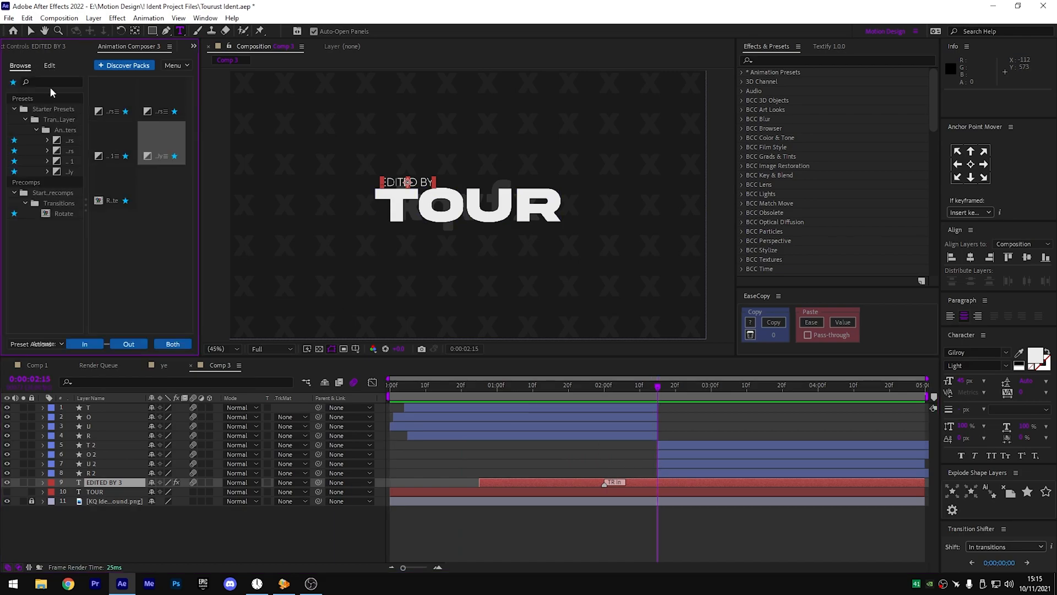
mouse_move(155, 134)
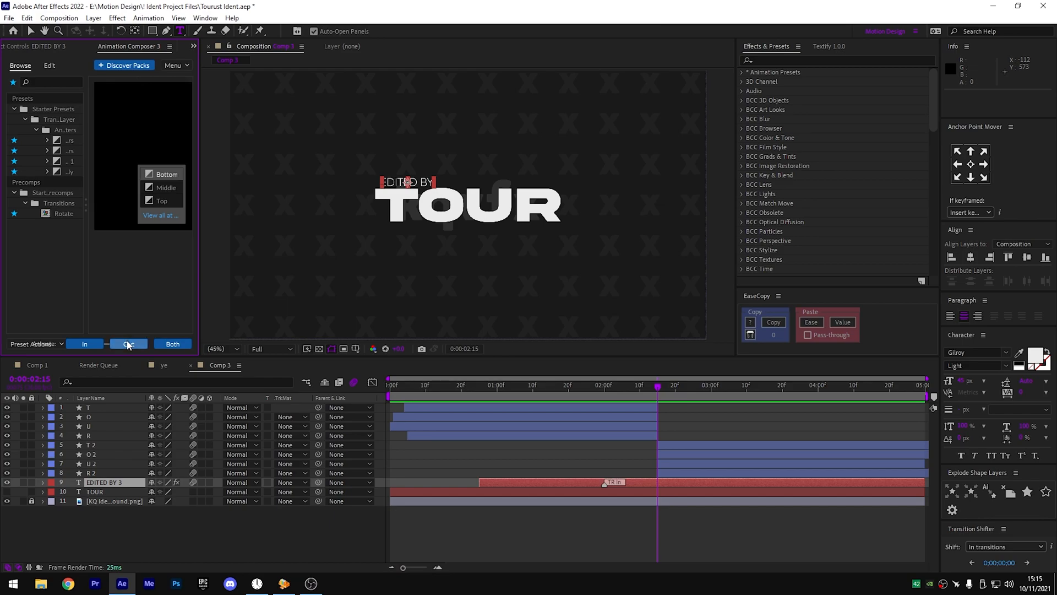
click(129, 344)
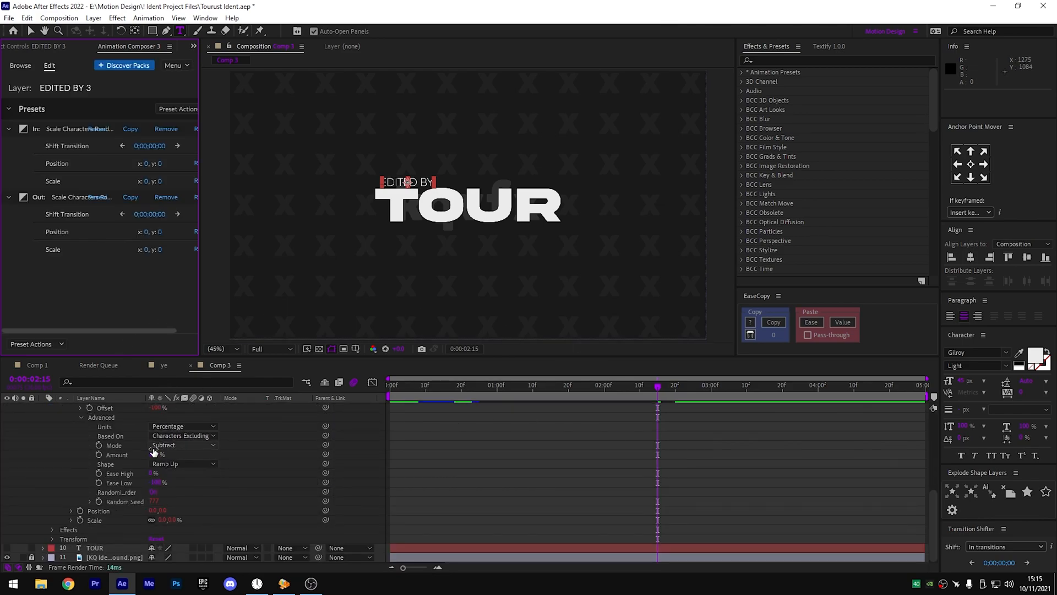
scroll(50, 435, up, 3)
scroll(50, 430, up, 3)
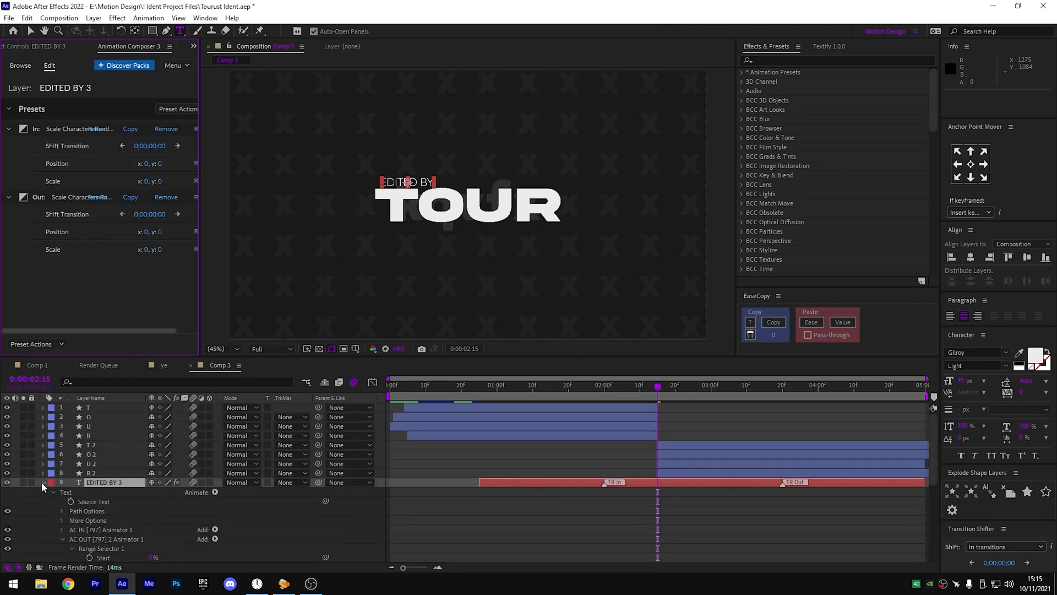
click(42, 482)
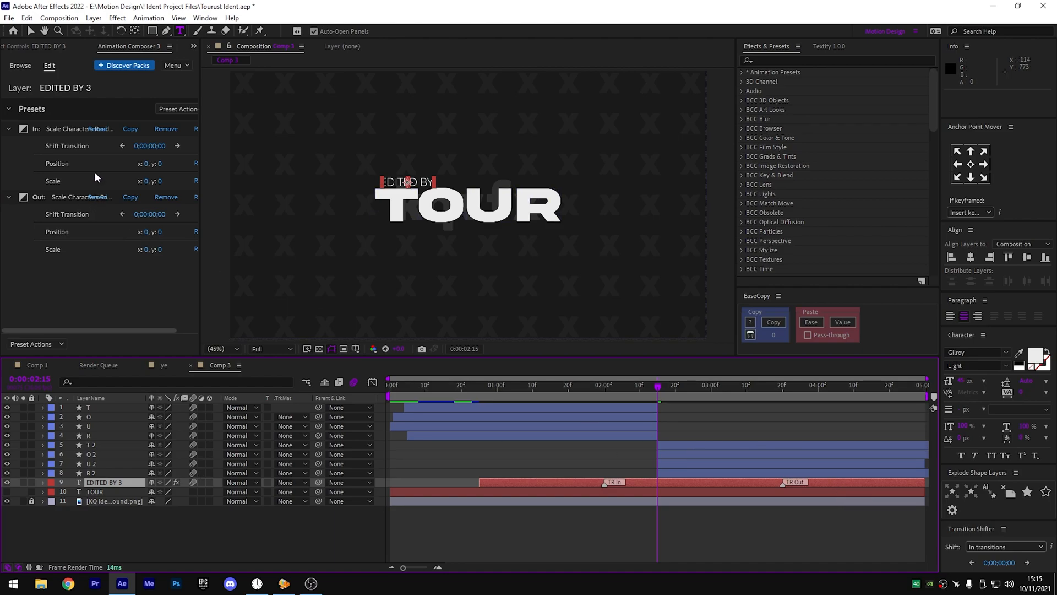
- Shift the out transition by -0:00:01:05 to begin at 0:00:02:15, and trim the EDITED BY layer to end at 0:00:03:05
drag(151, 214, 116, 218)
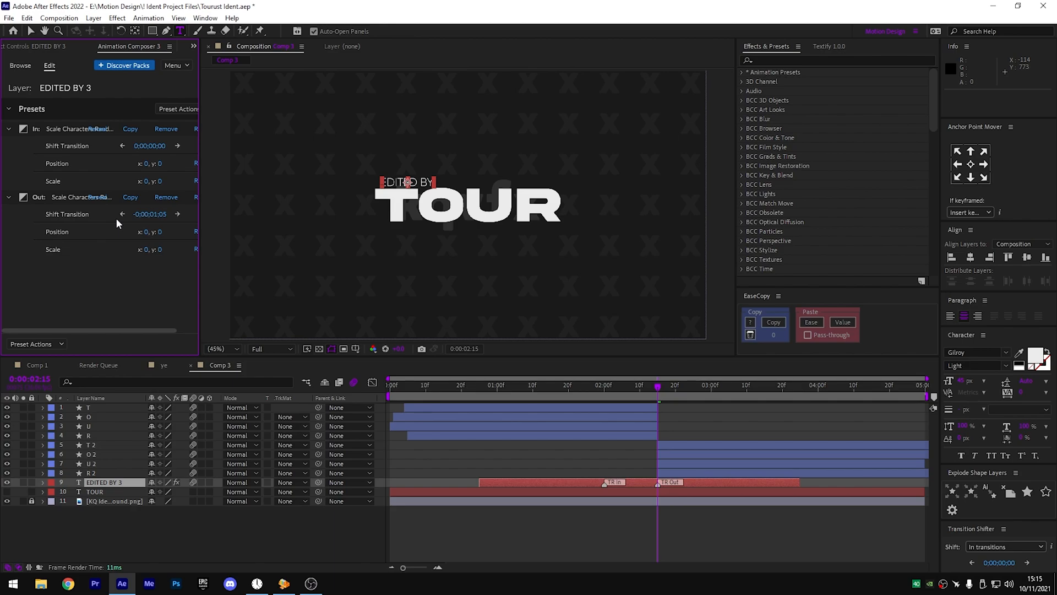
drag(675, 385, 721, 394)
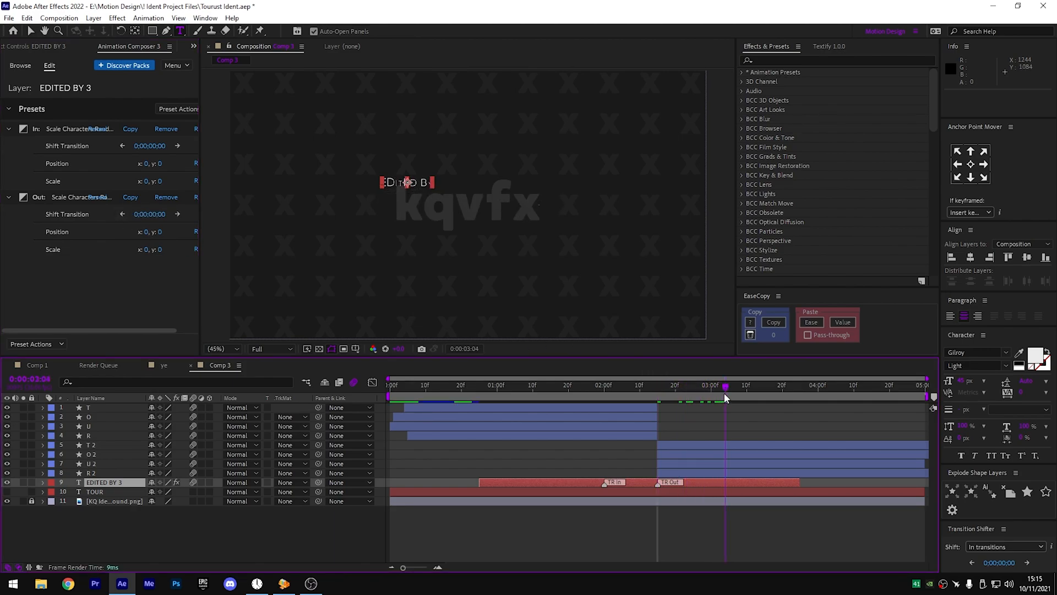
drag(727, 395, 729, 394)
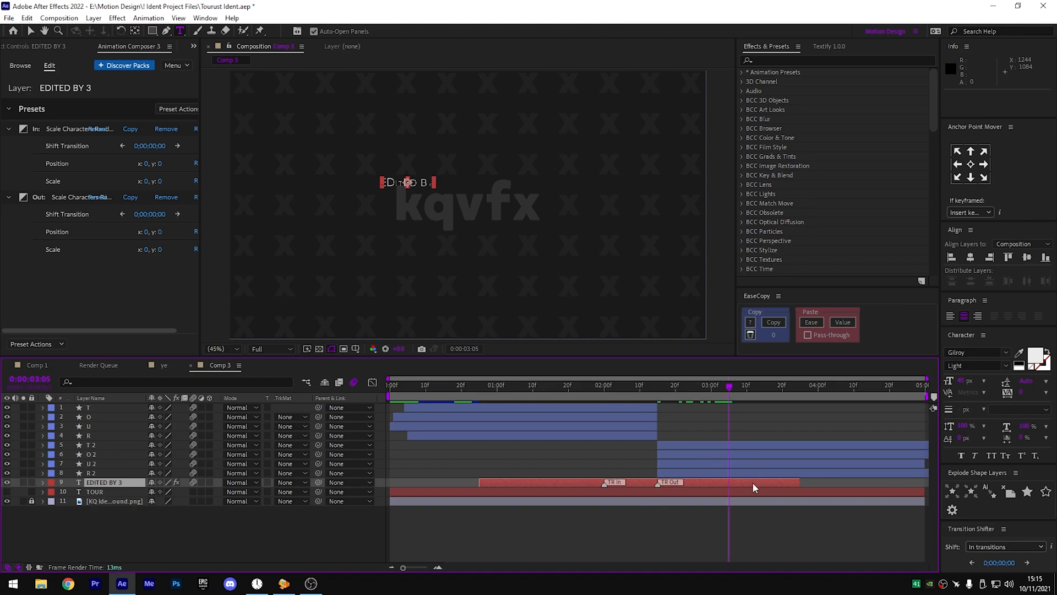
key(ctrl+shift+d)
key(Delete)
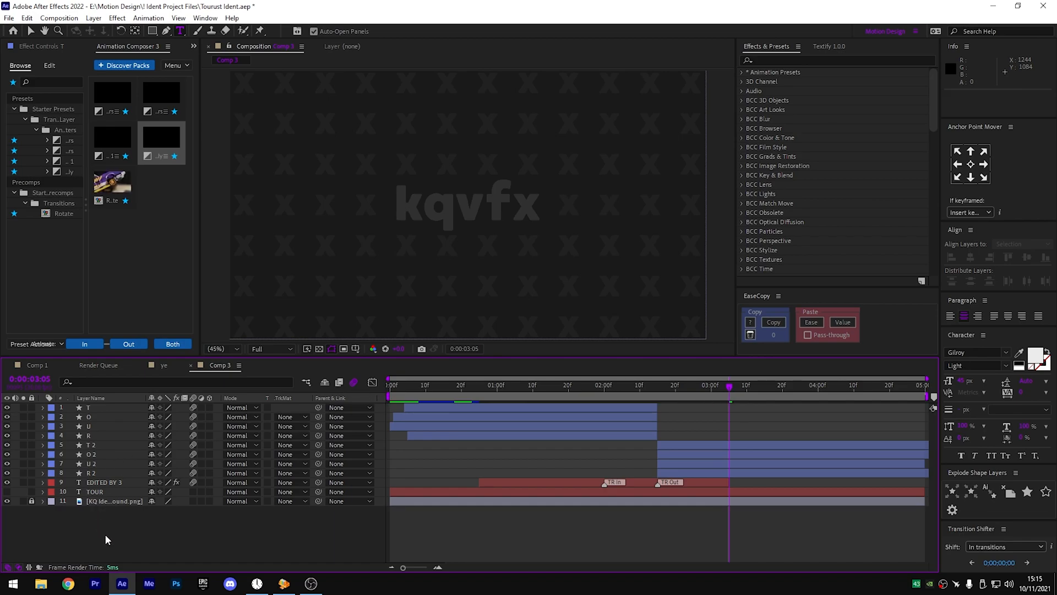
- Add an adjustment layer above all layers at the start of Comp 3 and apply the Distort Transform effect to it
key(ctrl+alt+y)
key(space)
key(space)
click(757, 60)
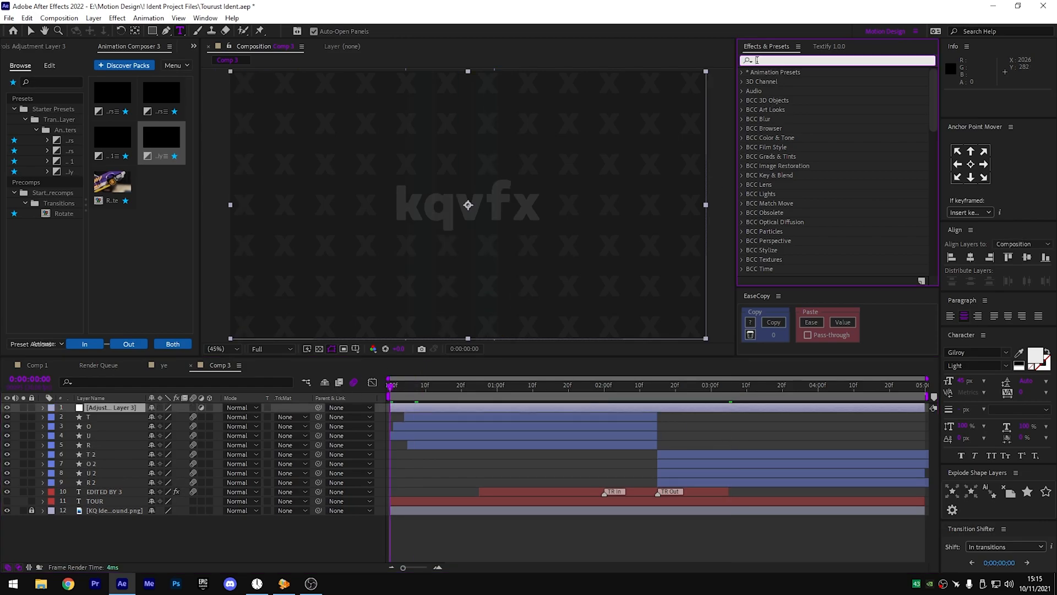
text(transfor)
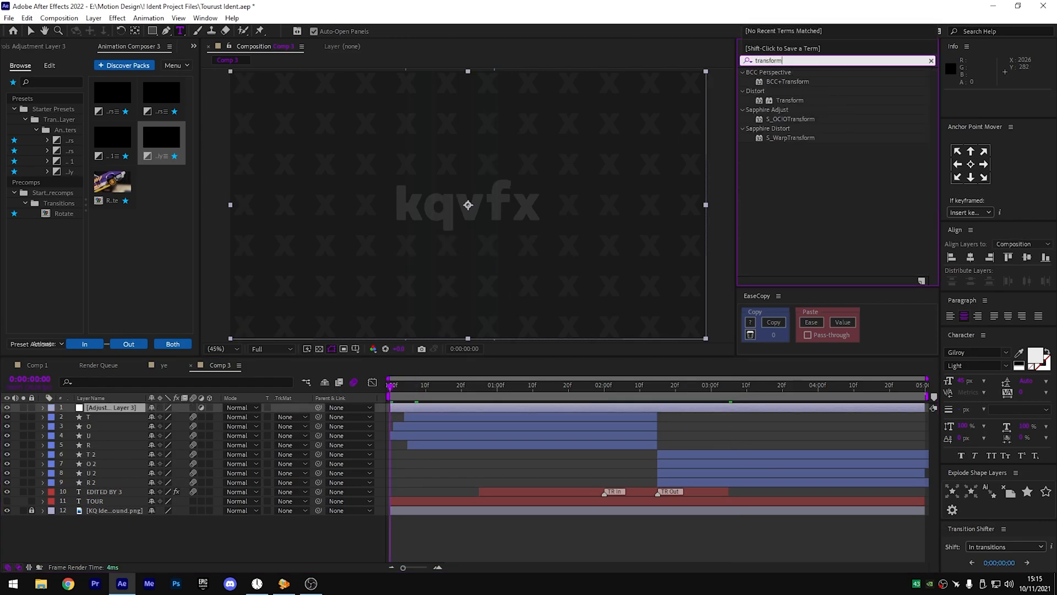
text(m)
drag(789, 100, 424, 405)
- Keyframe the Transform effect's uniform Scale from 110 at 0:00:00:00 to 85 at 0:00:03:05 on the adjustment layer
key(v)
click(115, 106)
text(150)
key(Return)
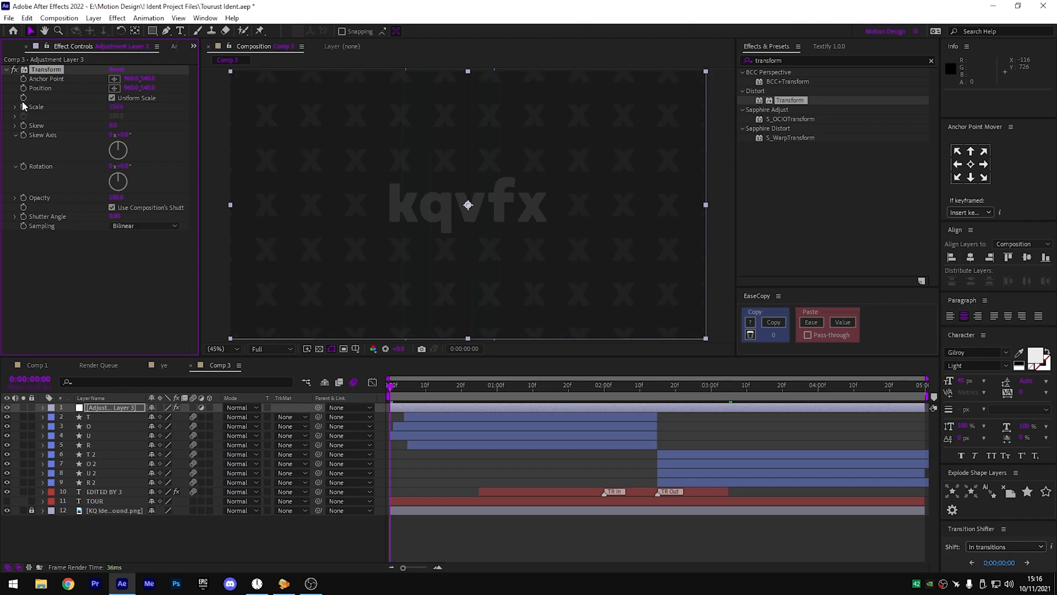
drag(675, 398, 727, 398)
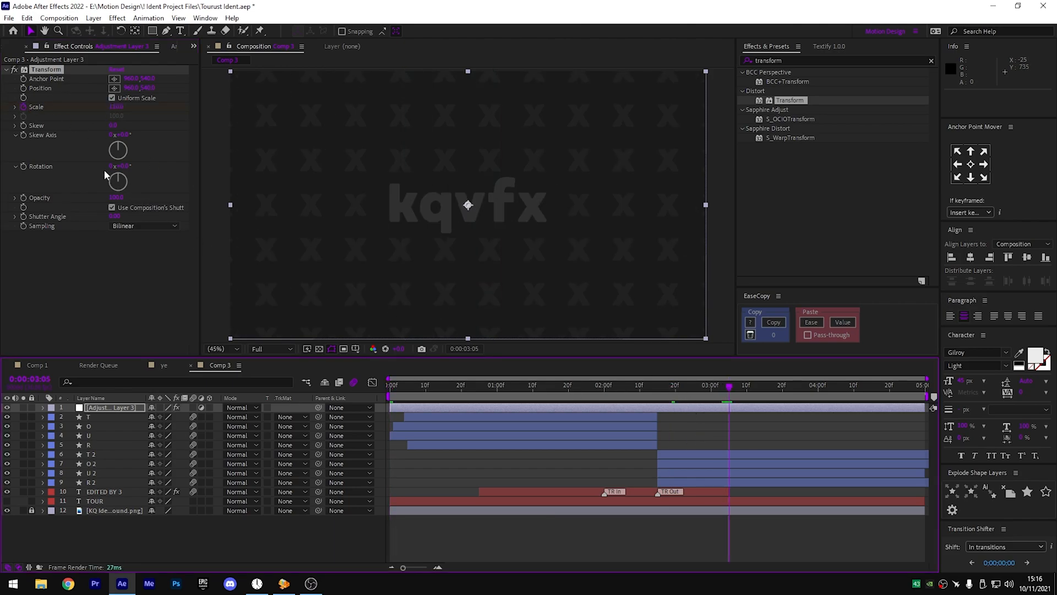
click(117, 108)
text(85)
key(Return)
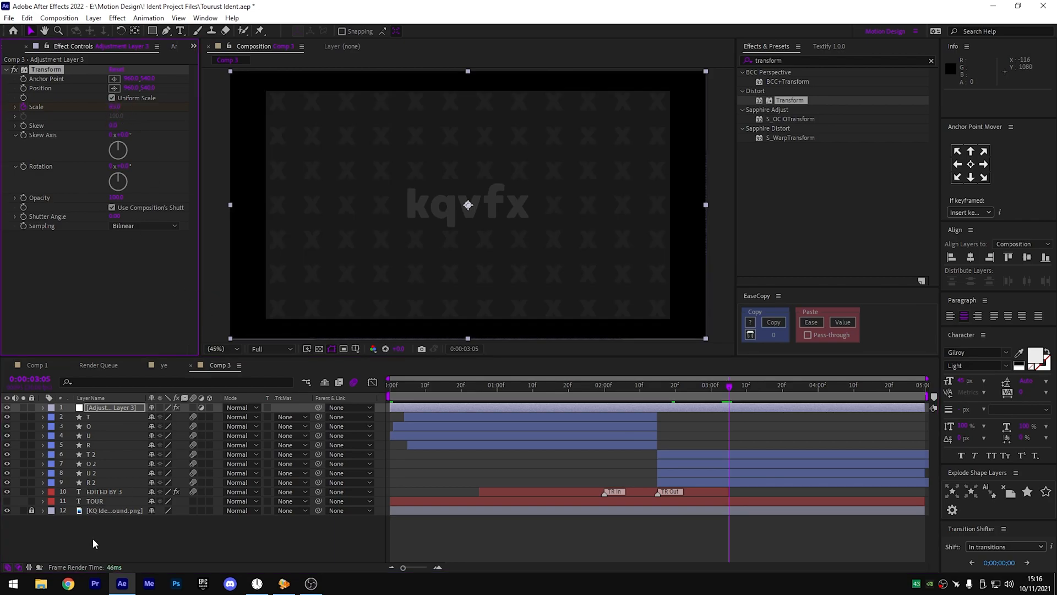
- Hide the KQ background image layer and play the Comp 3 animation from the start
click(93, 537)
key(space)
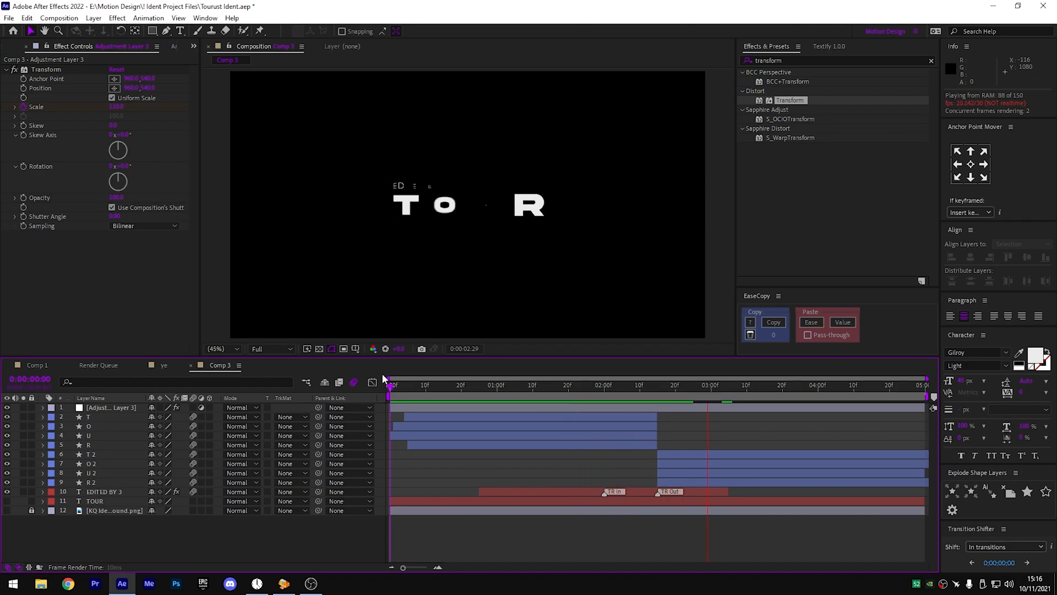
key(space)
- Open Comp 1 and play its animation from the start
click(38, 365)
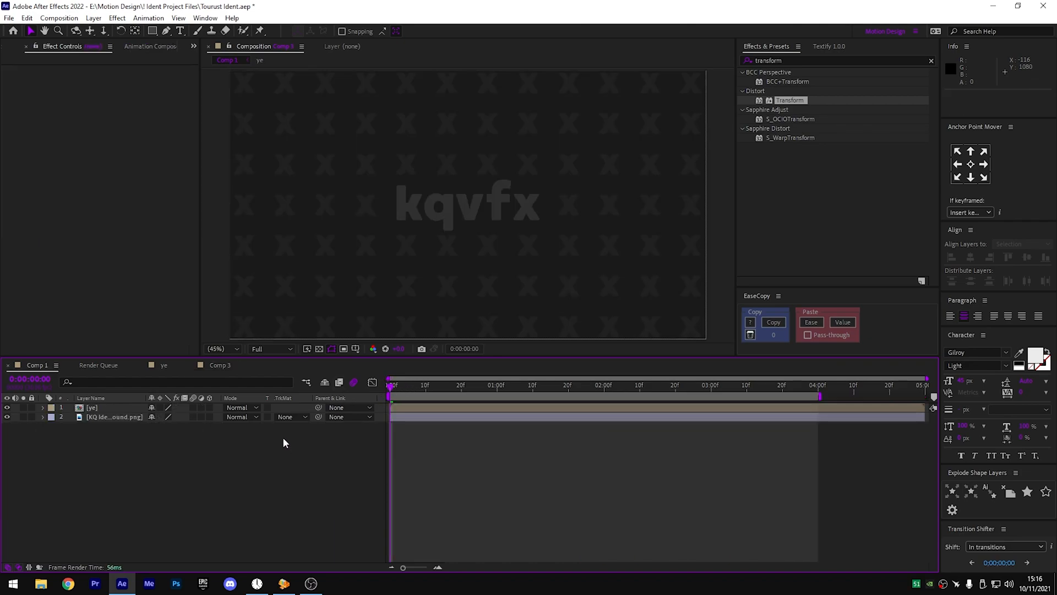
key(space)
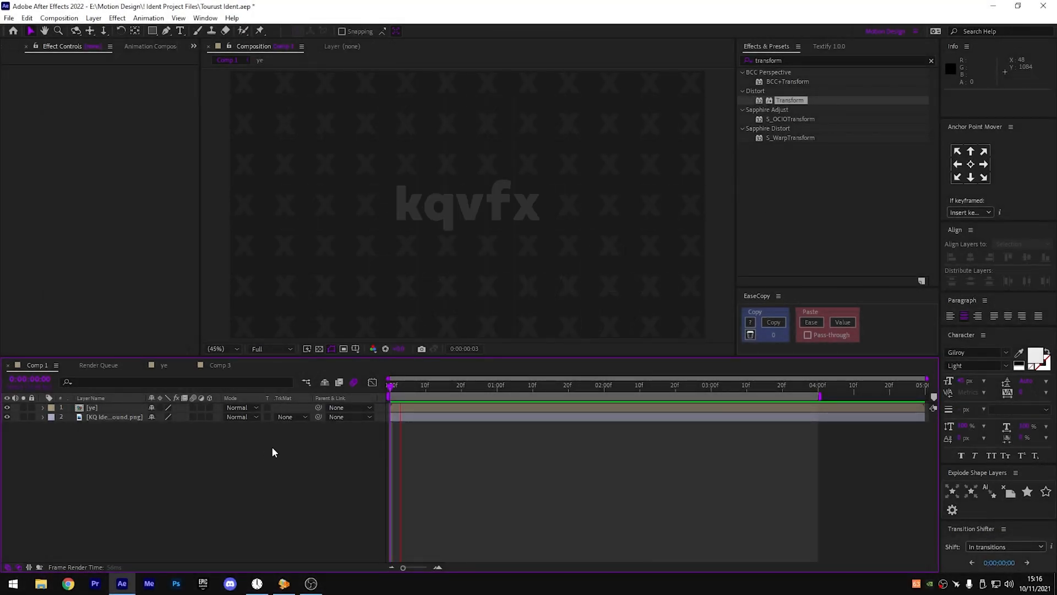
key(space)
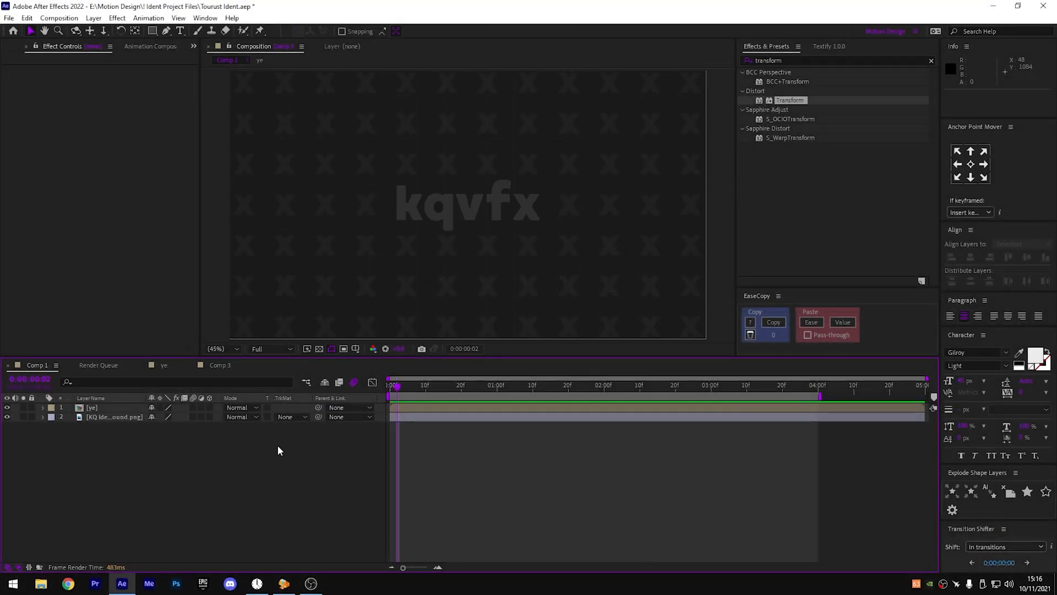